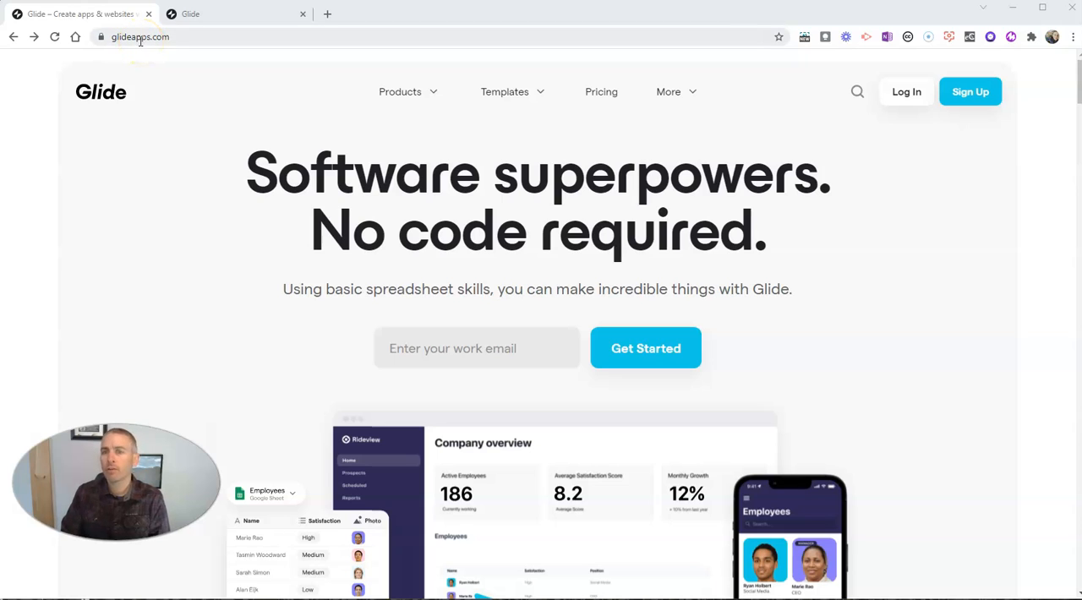
# Step: Browse the Glide templates in the Education category
pyautogui.click(534, 95)
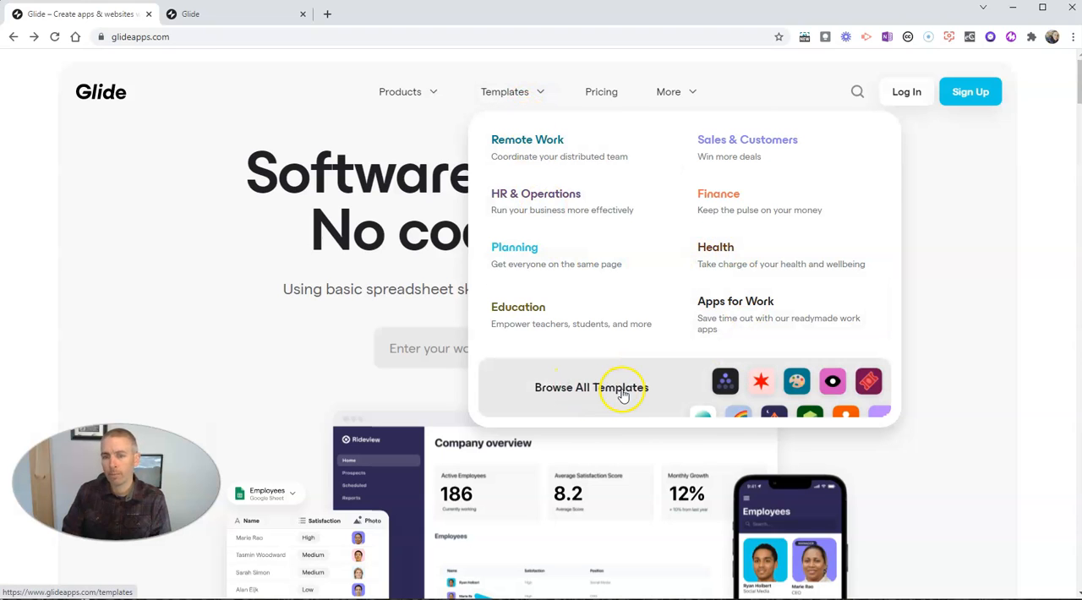
pyautogui.click(532, 315)
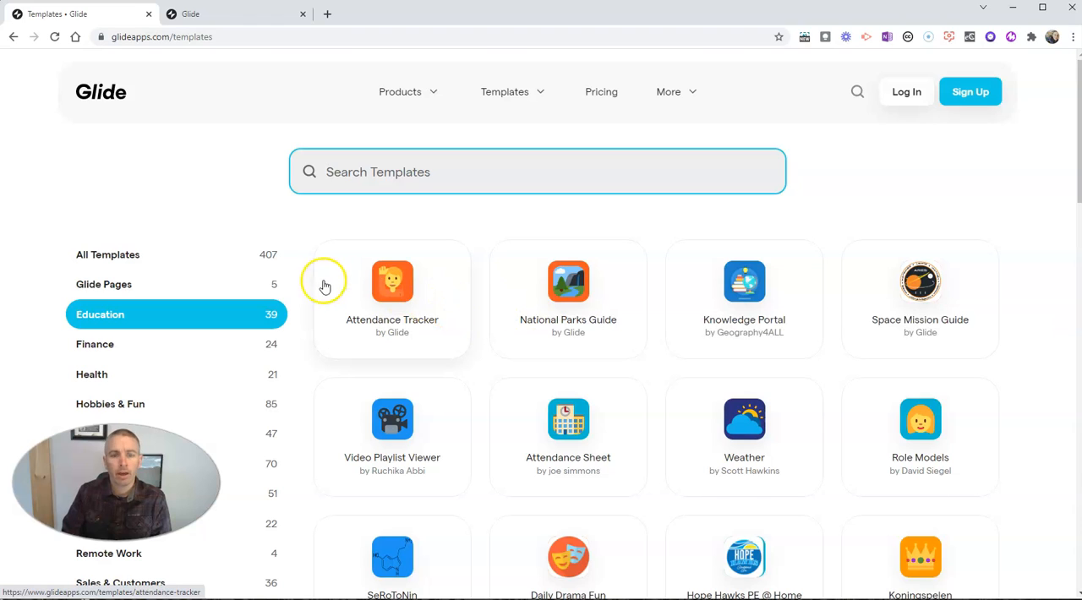
pyautogui.click(273, 317)
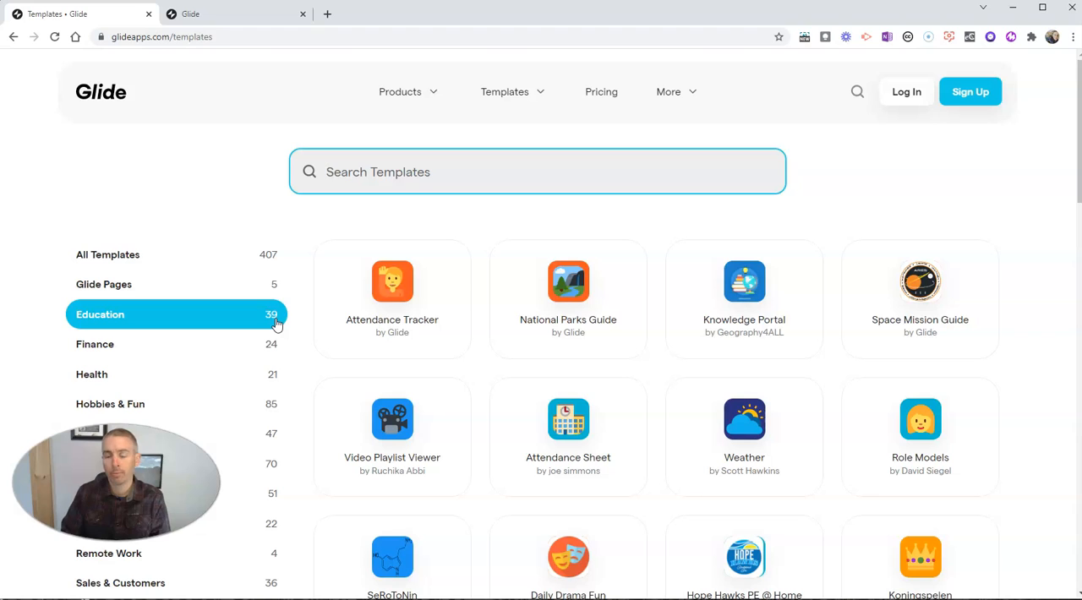
# Step: Open the National Parks Guide template in a new browser tab and review its description page
pyautogui.rightClick(564, 292)
pyautogui.click(615, 298)
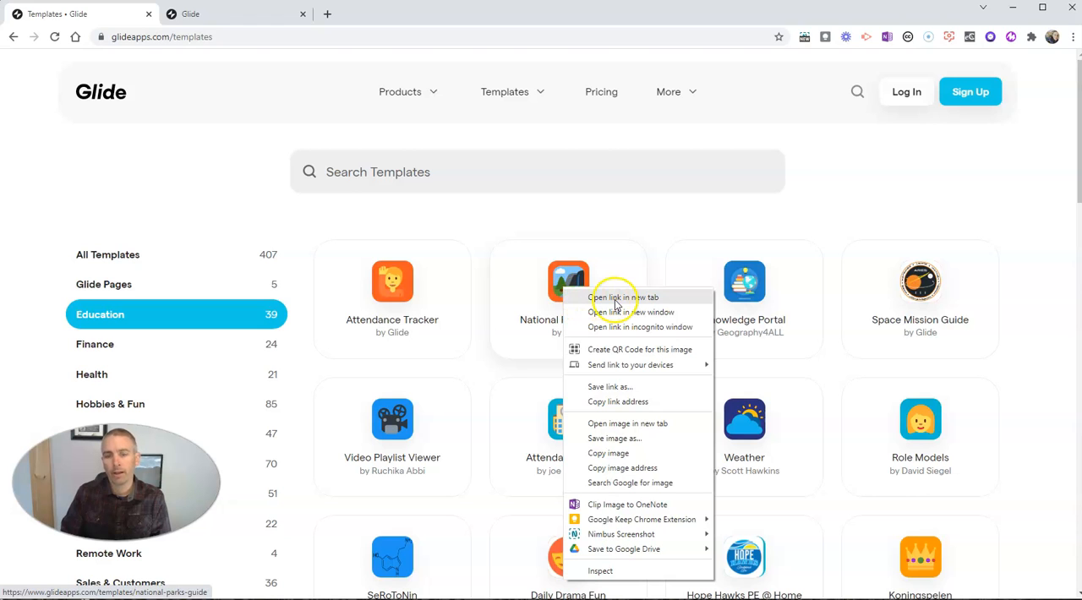
pyautogui.click(616, 301)
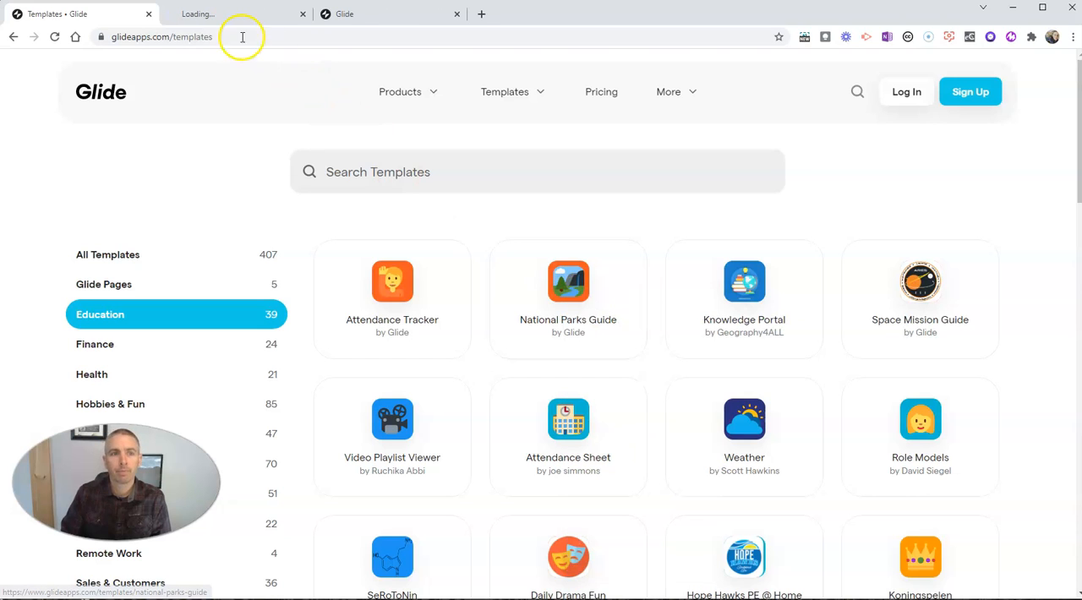
pyautogui.click(221, 15)
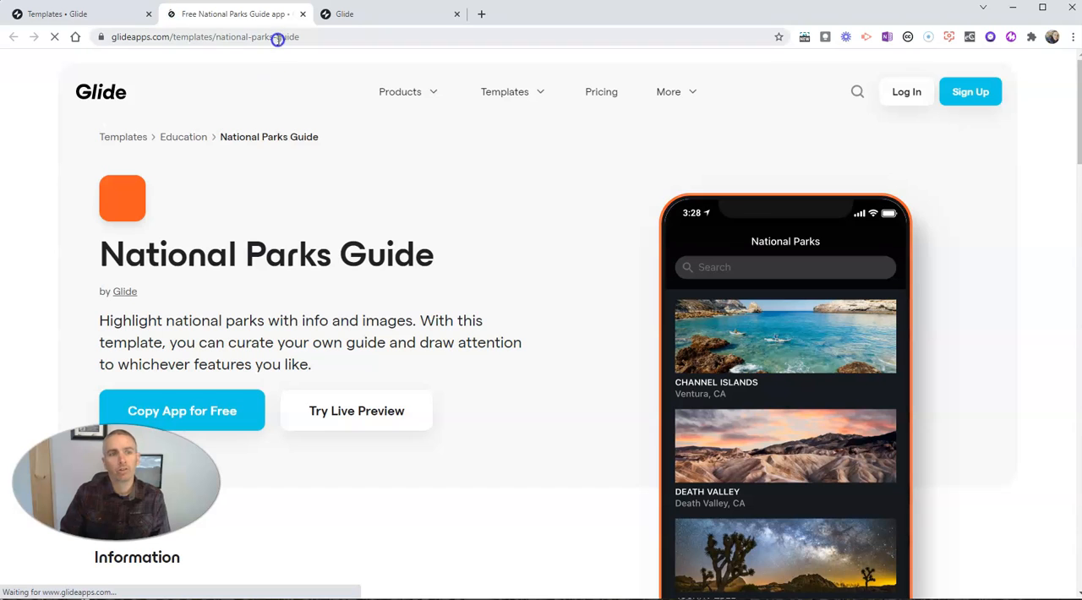
pyautogui.scroll(-2, 262, 212)
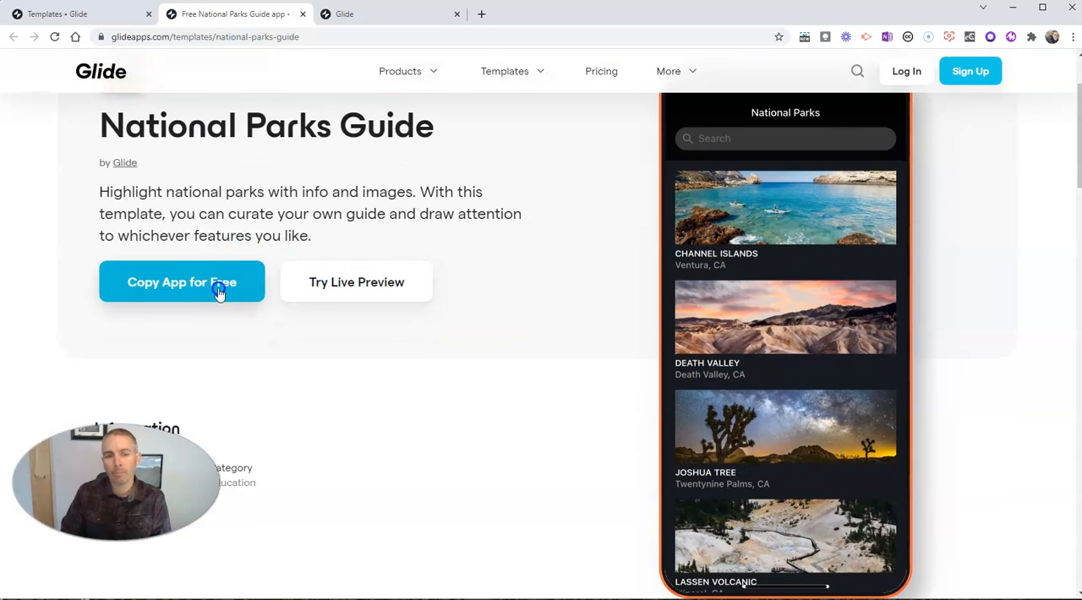
pyautogui.scroll(1, 435, 338)
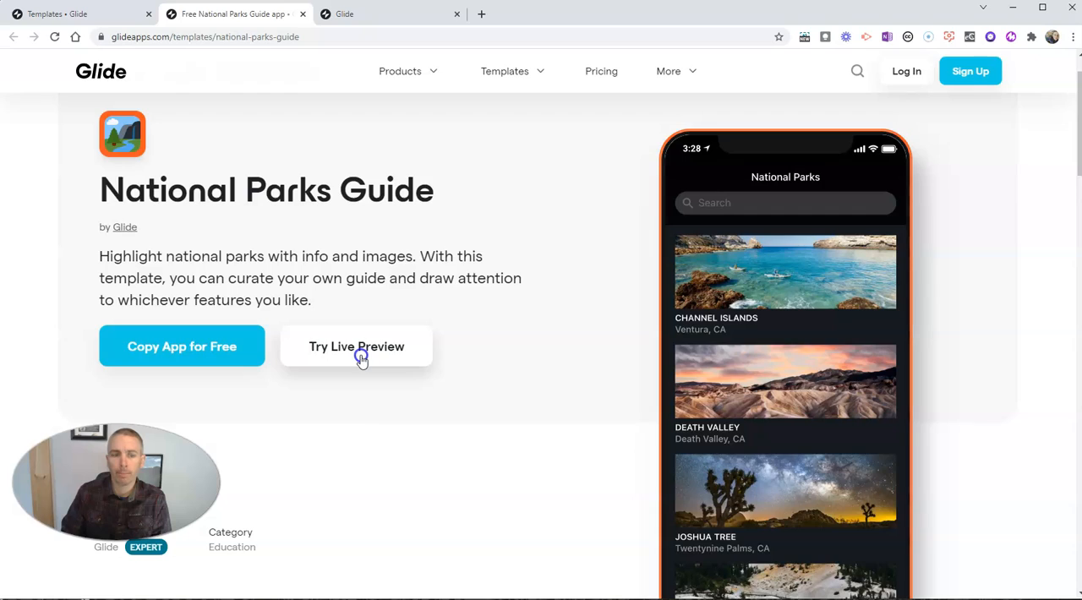
# Step: Preview the National Parks Guide app live, viewing the Channel Islands and Death Valley detail screens, and close the preview
pyautogui.click(361, 359)
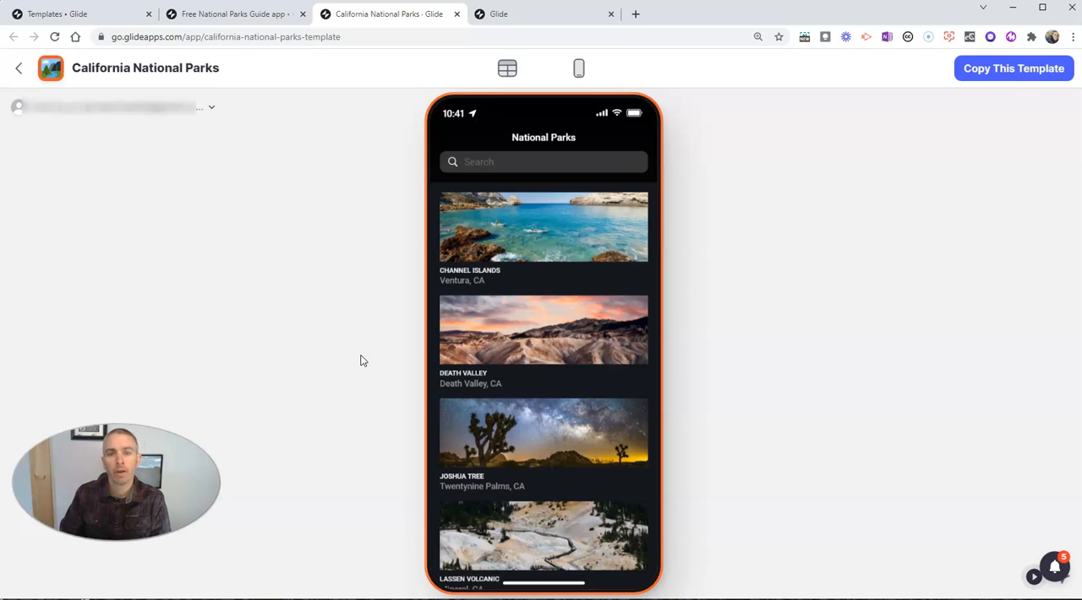
pyautogui.click(552, 226)
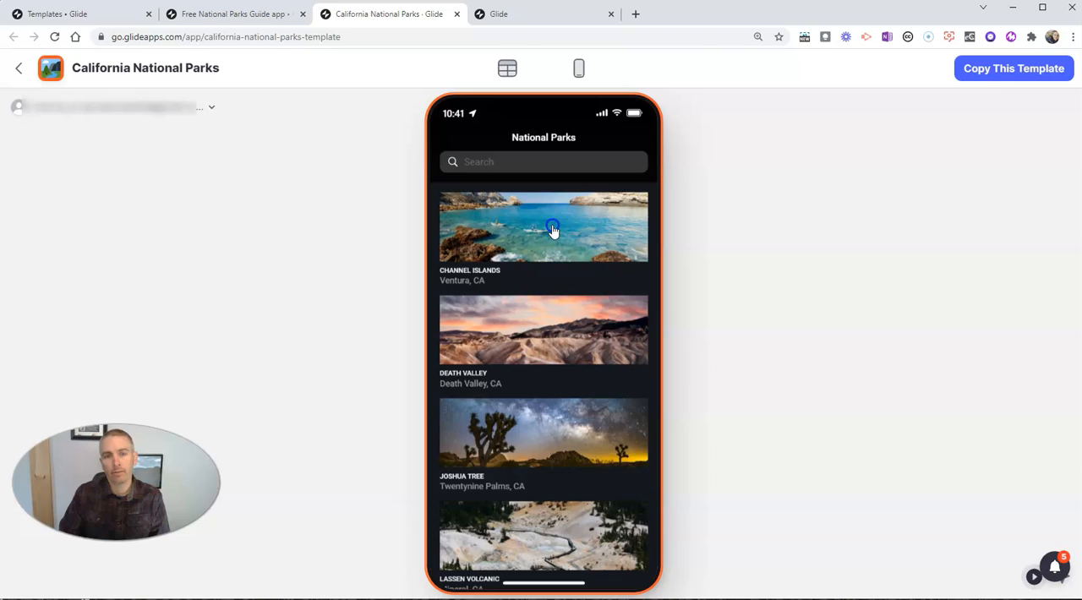
pyautogui.click(550, 261)
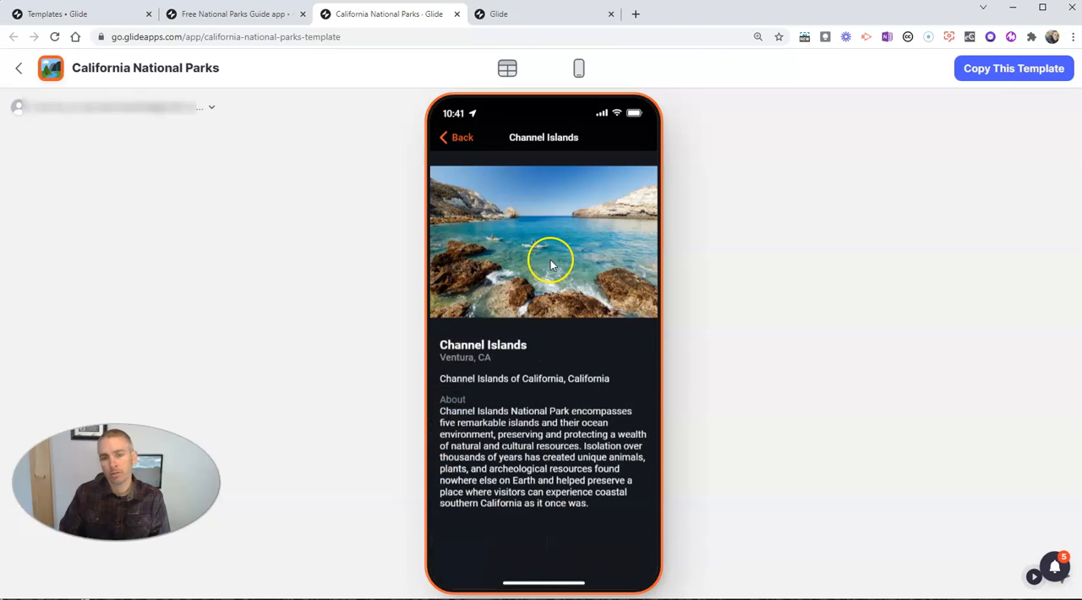
pyautogui.click(457, 139)
pyautogui.click(515, 292)
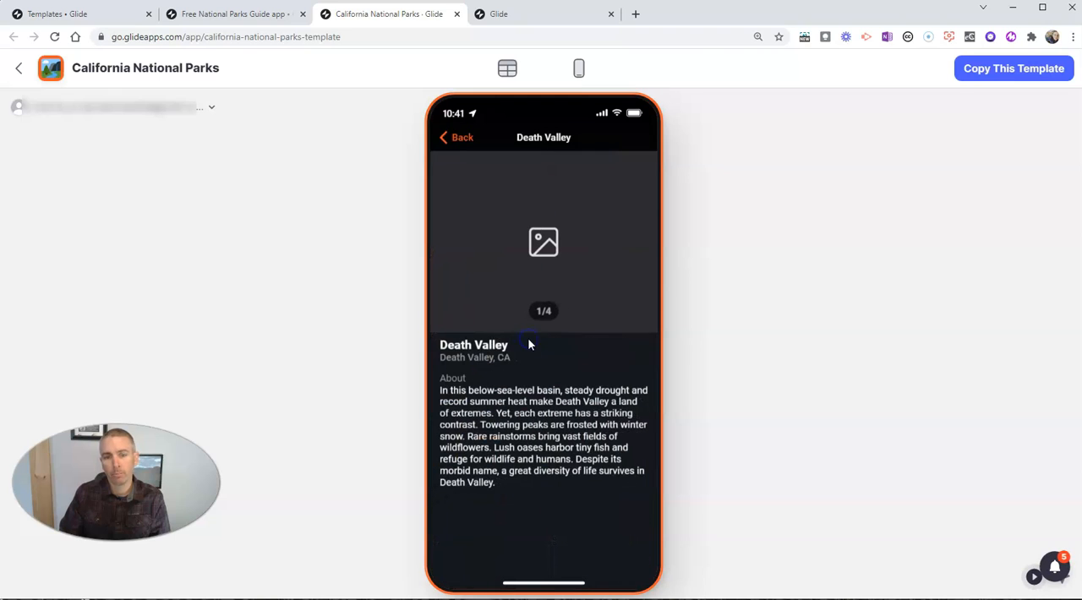
pyautogui.click(546, 333)
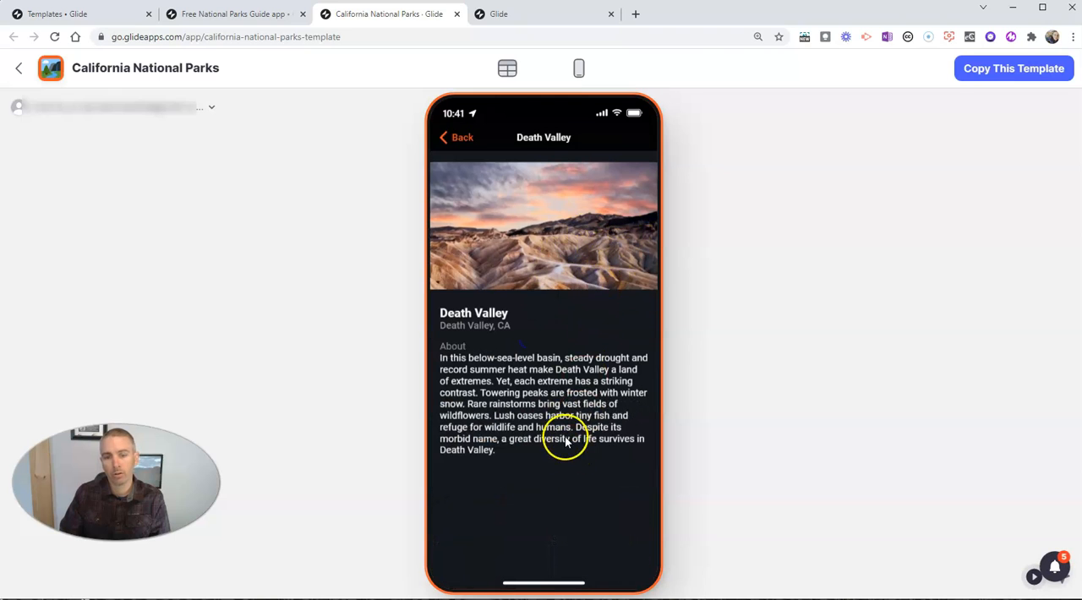
pyautogui.click(463, 141)
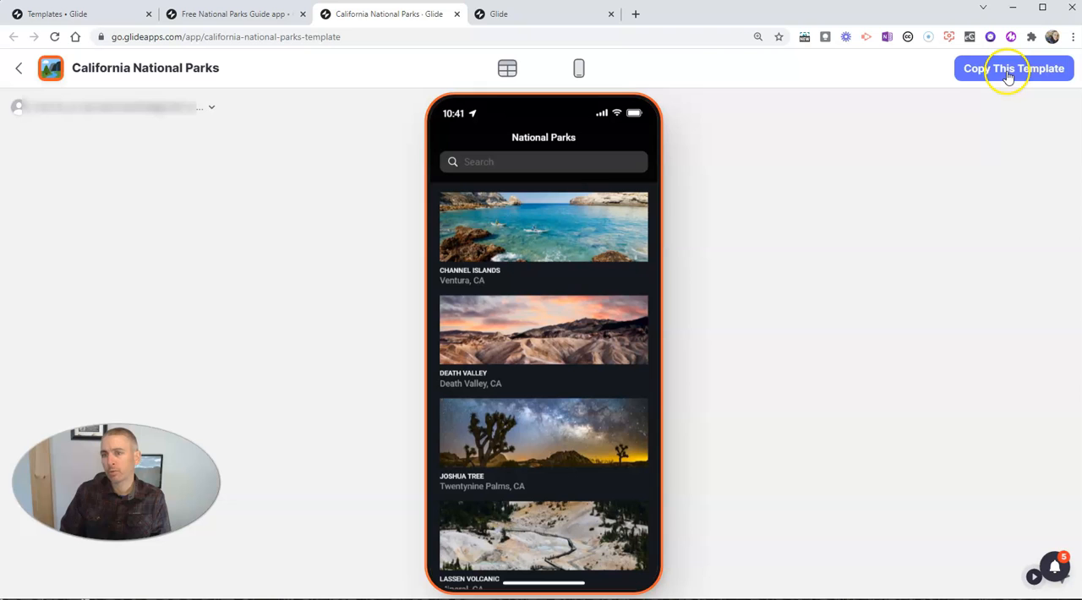
pyautogui.click(456, 14)
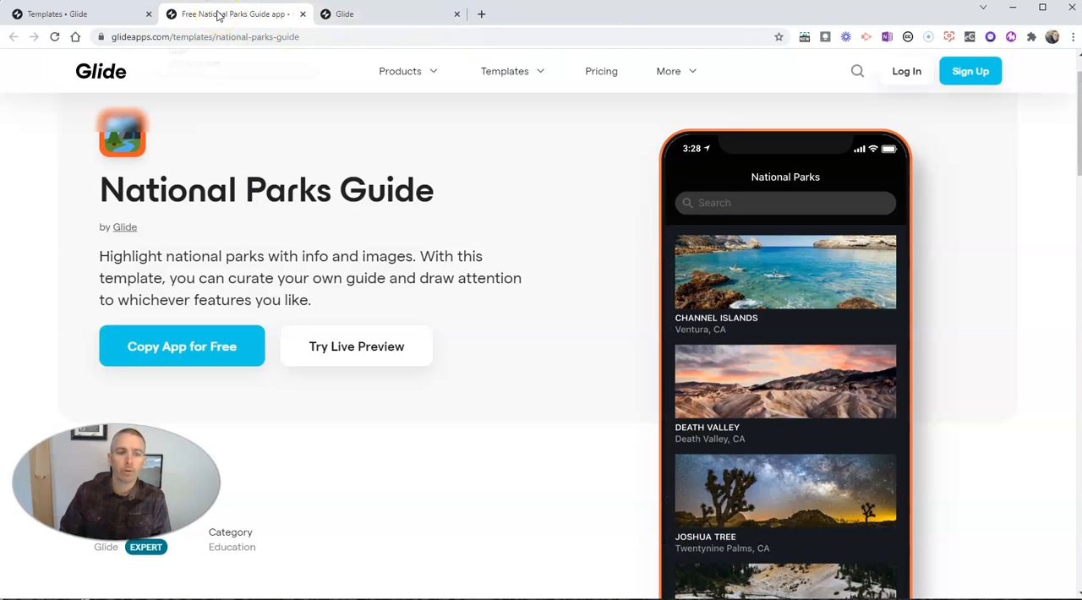
# Step: Copy the National Parks Guide app for free and open its tiles list for editing
pyautogui.click(191, 350)
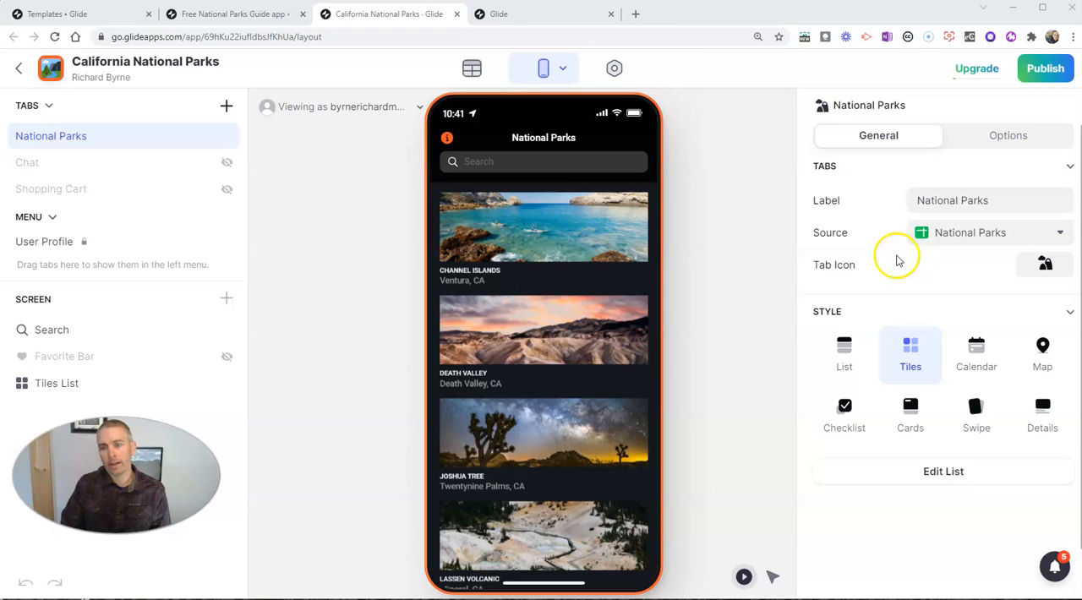
pyautogui.click(960, 475)
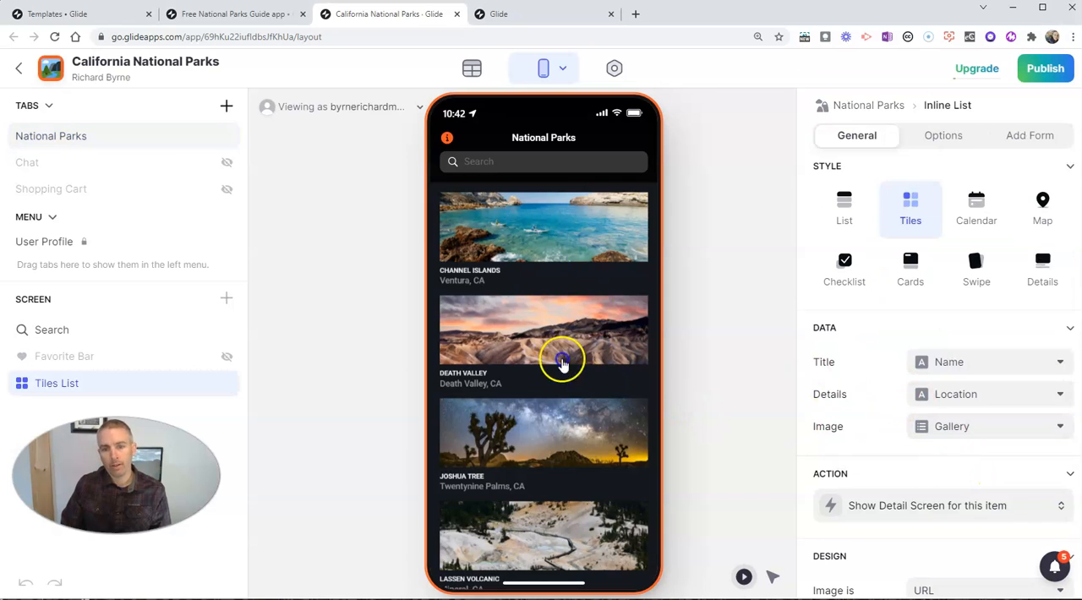
# Step: Try the 3:2, Square and Circle tile shapes for the parks list and settle on 3:2
pyautogui.scroll(-3, 979, 410)
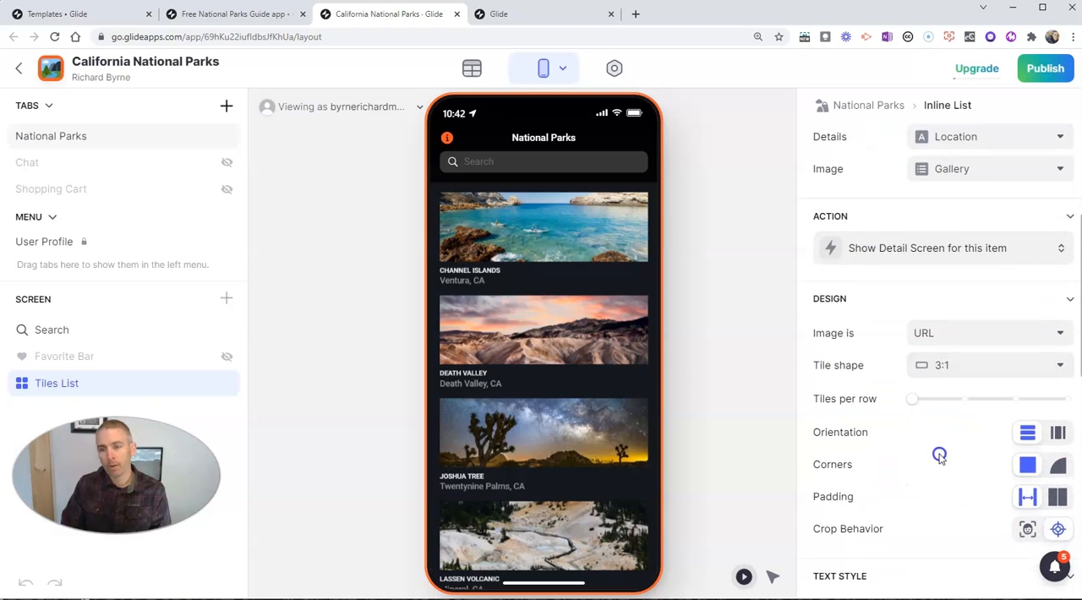
pyautogui.scroll(-1, 939, 456)
pyautogui.click(969, 301)
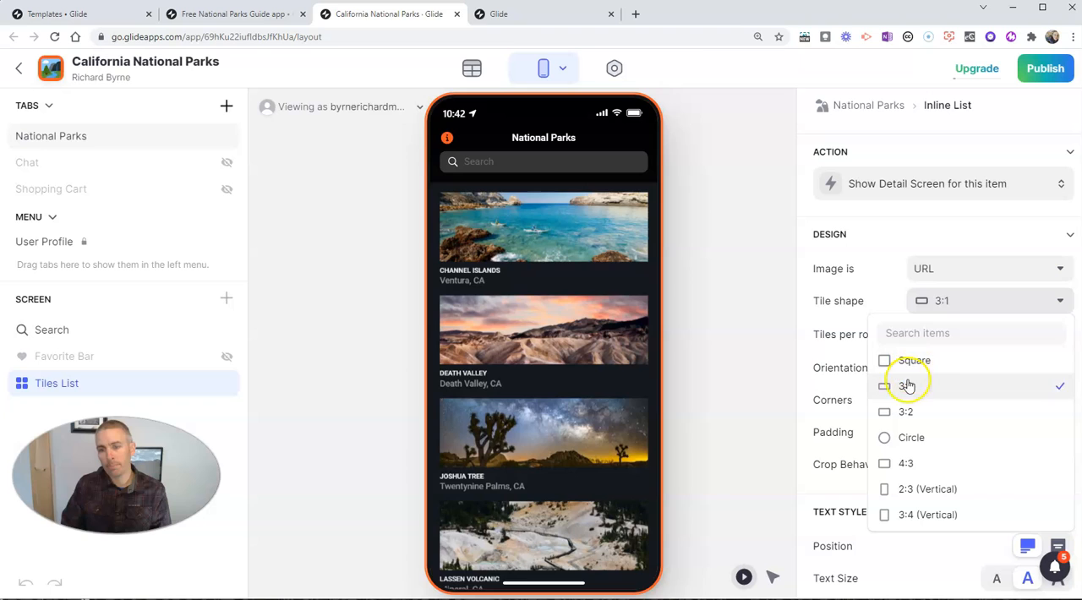
pyautogui.click(902, 411)
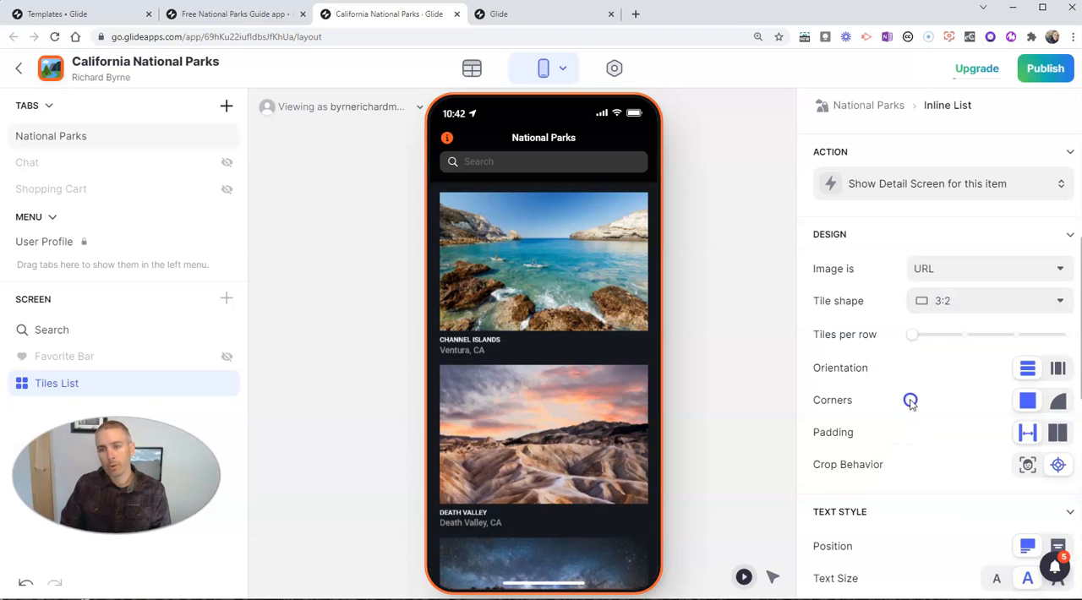
pyautogui.click(966, 305)
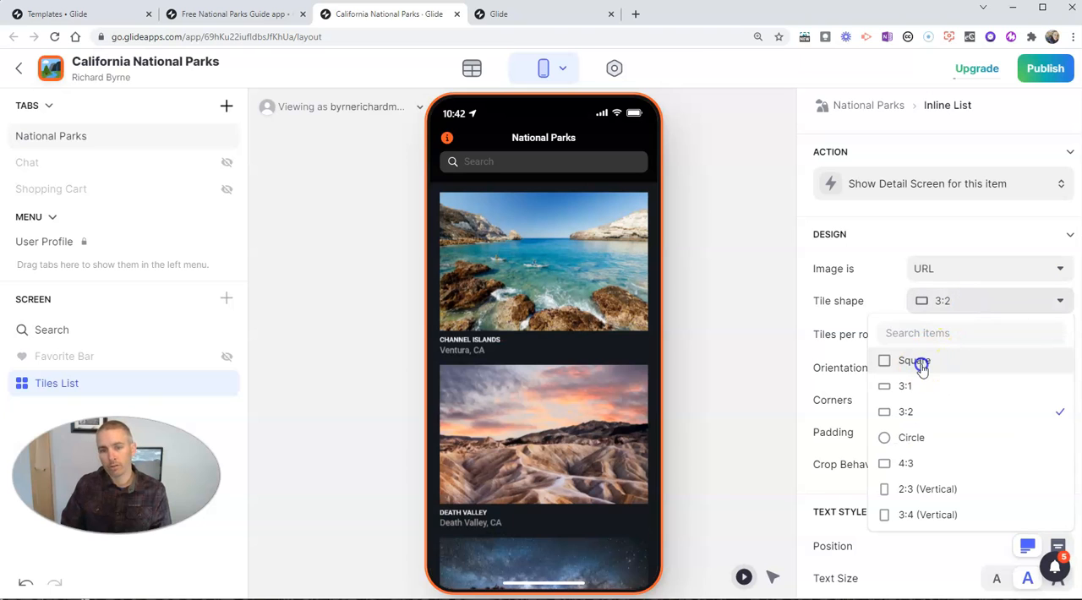
pyautogui.click(920, 363)
pyautogui.click(947, 300)
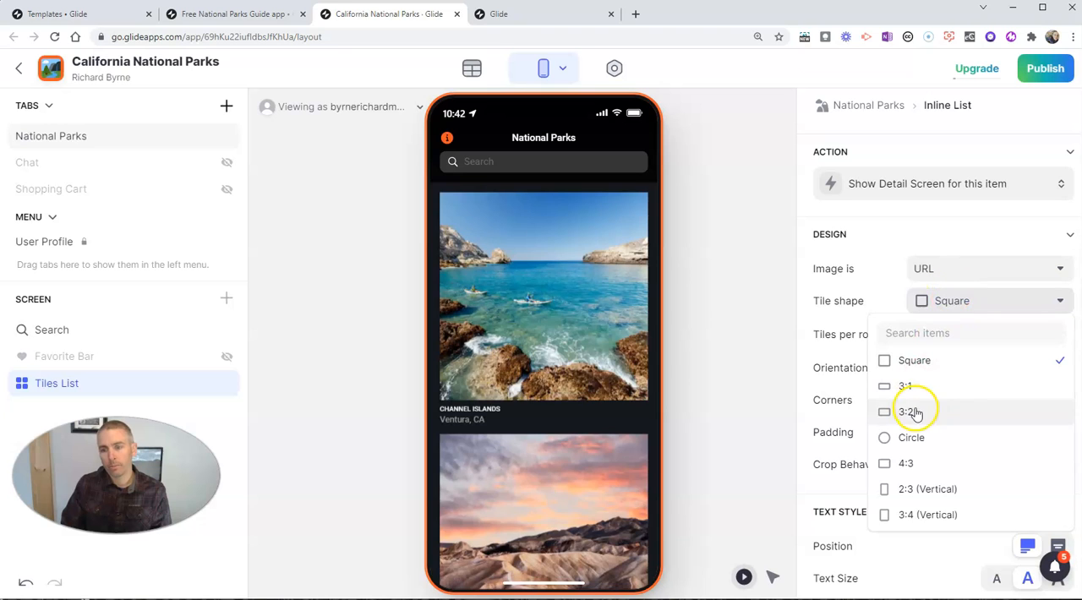
pyautogui.click(913, 438)
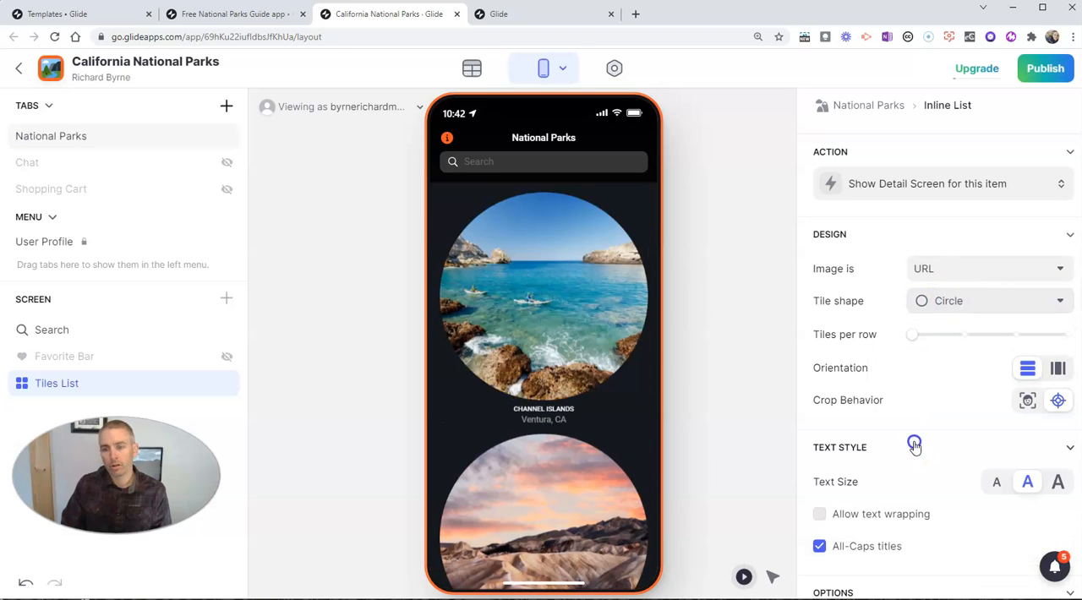
pyautogui.click(968, 305)
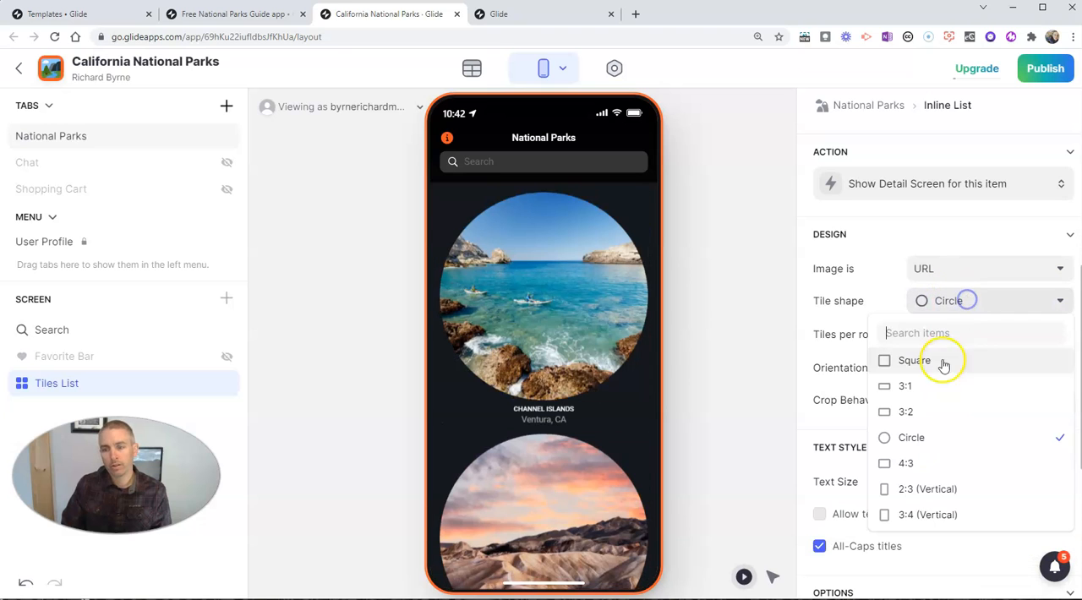
pyautogui.click(922, 411)
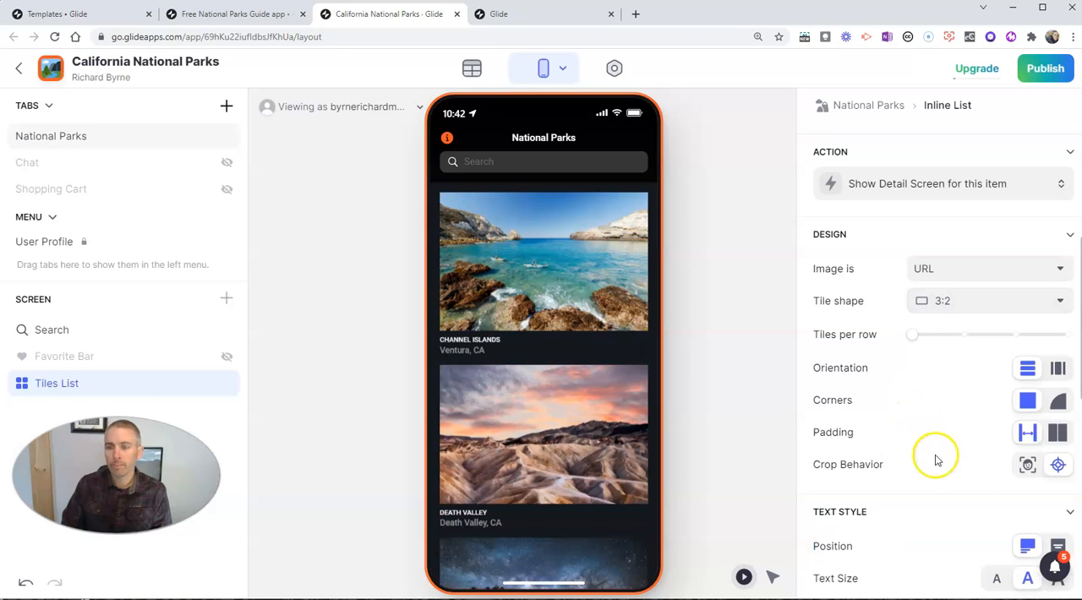
# Step: Try the horizontal tile orientation, restore the vertical one, and give the tiles rounded corners
pyautogui.click(1058, 372)
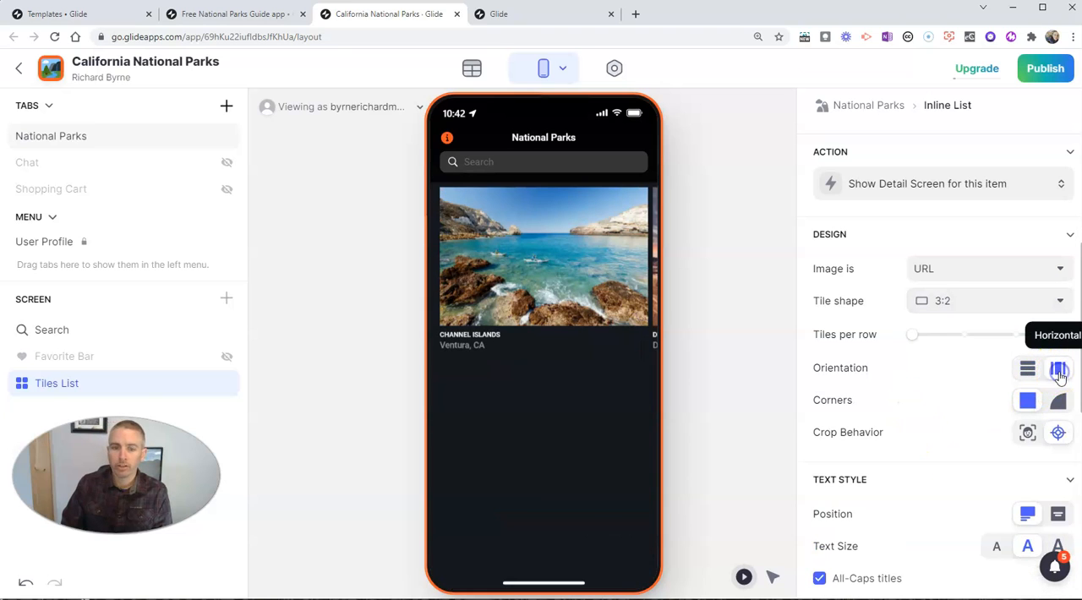
pyautogui.click(1028, 370)
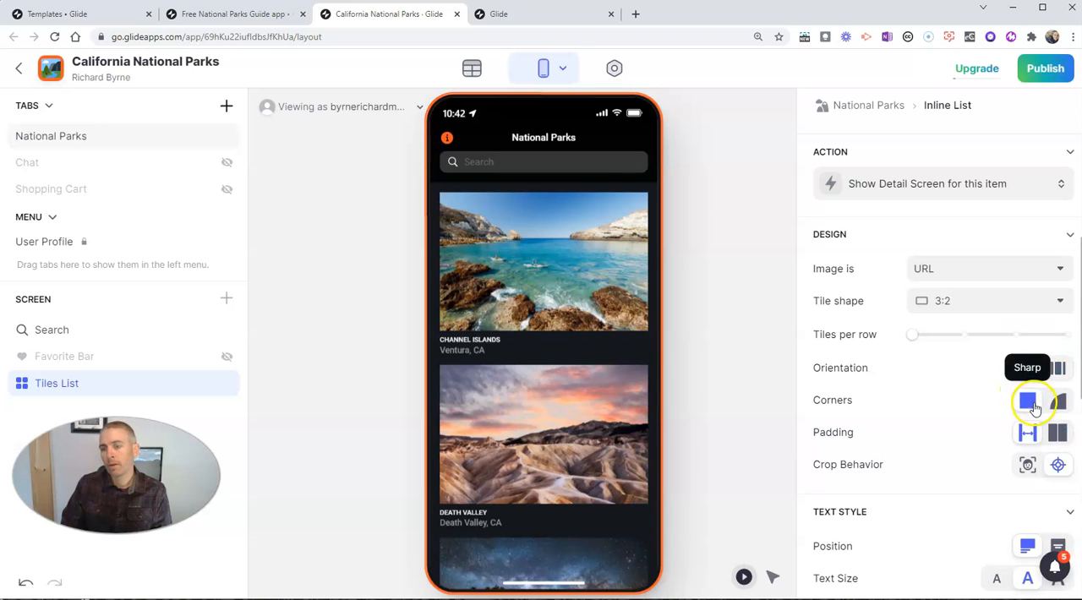
pyautogui.click(1060, 405)
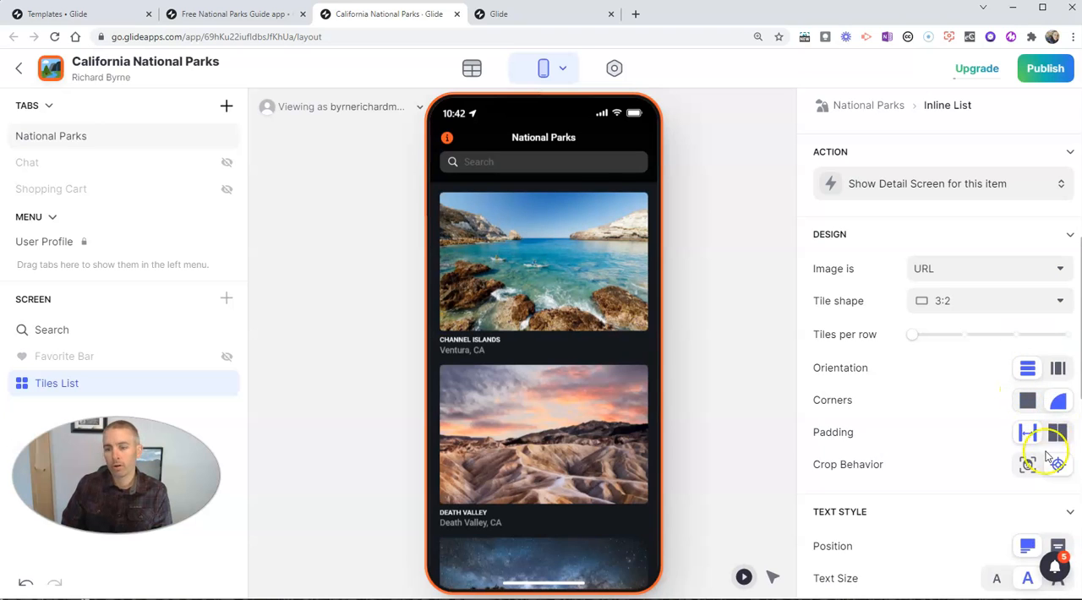
# Step: Set the tile text position to Overlay and the text size to Large
pyautogui.scroll(-2, 951, 508)
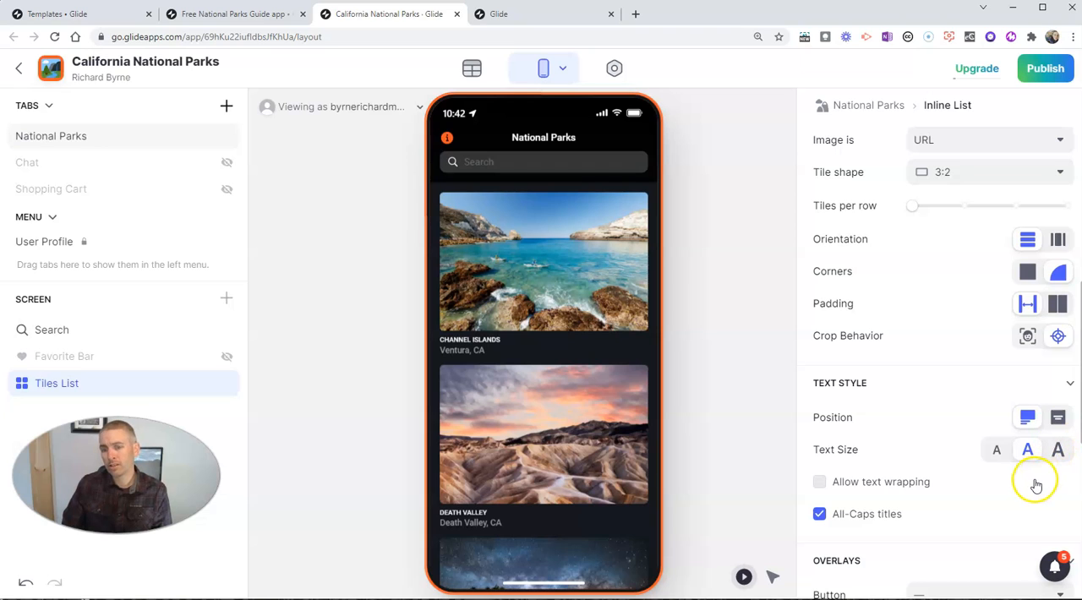
pyautogui.click(1061, 420)
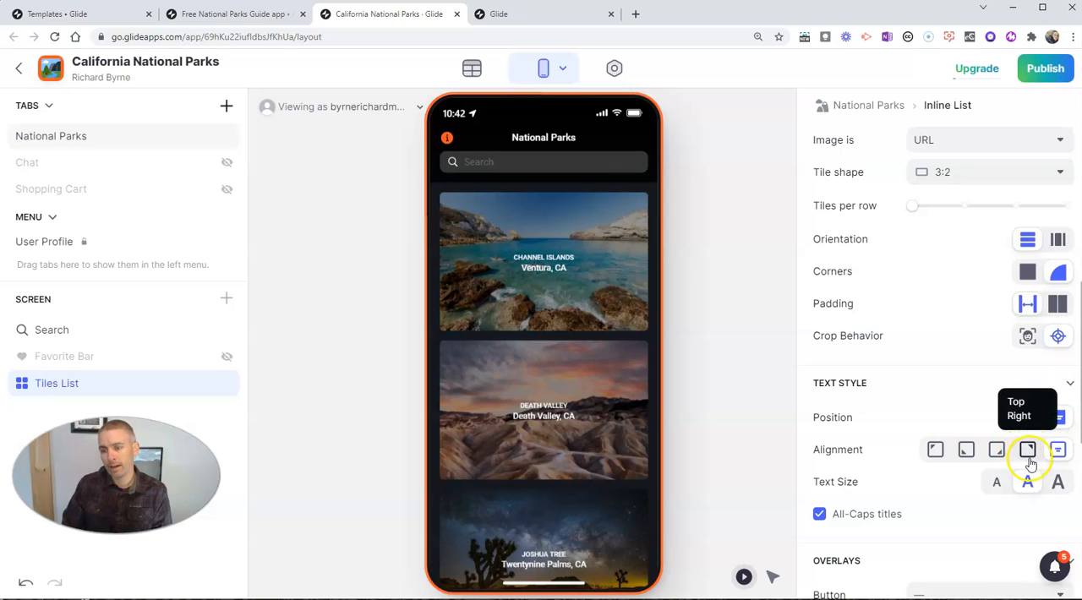
pyautogui.click(1059, 484)
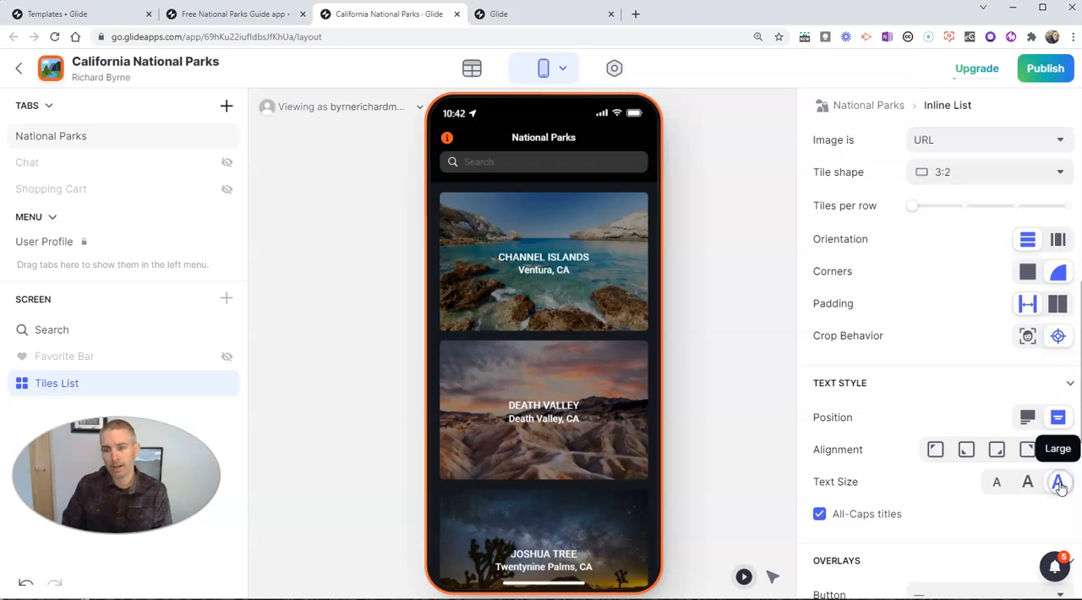
# Step: Look over the tiles list's remaining settings and open the data table behind the National Parks app
pyautogui.scroll(-3, 892, 410)
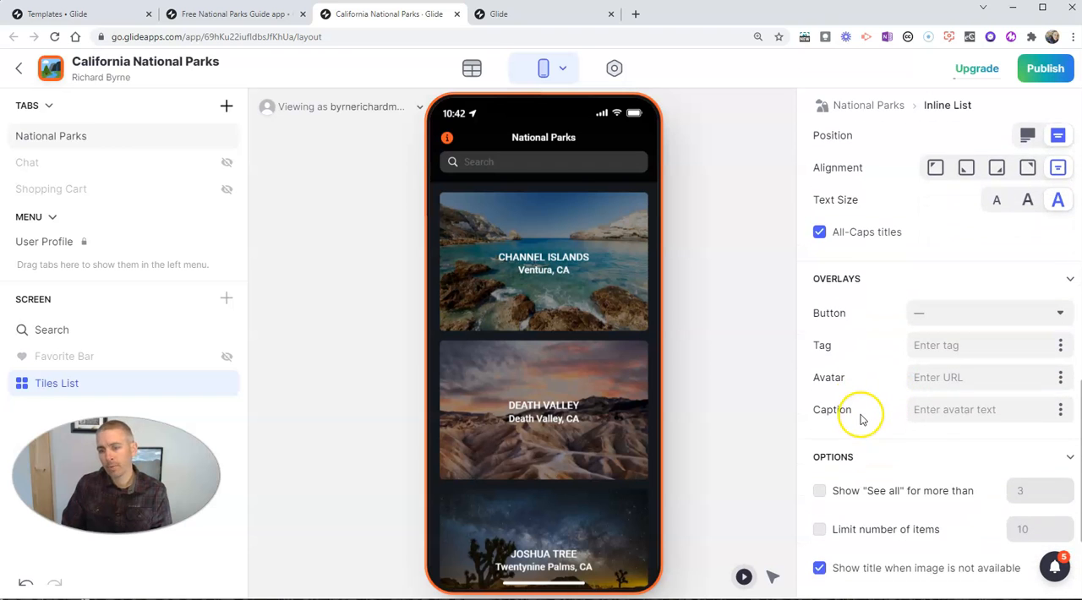
pyautogui.scroll(5, 880, 418)
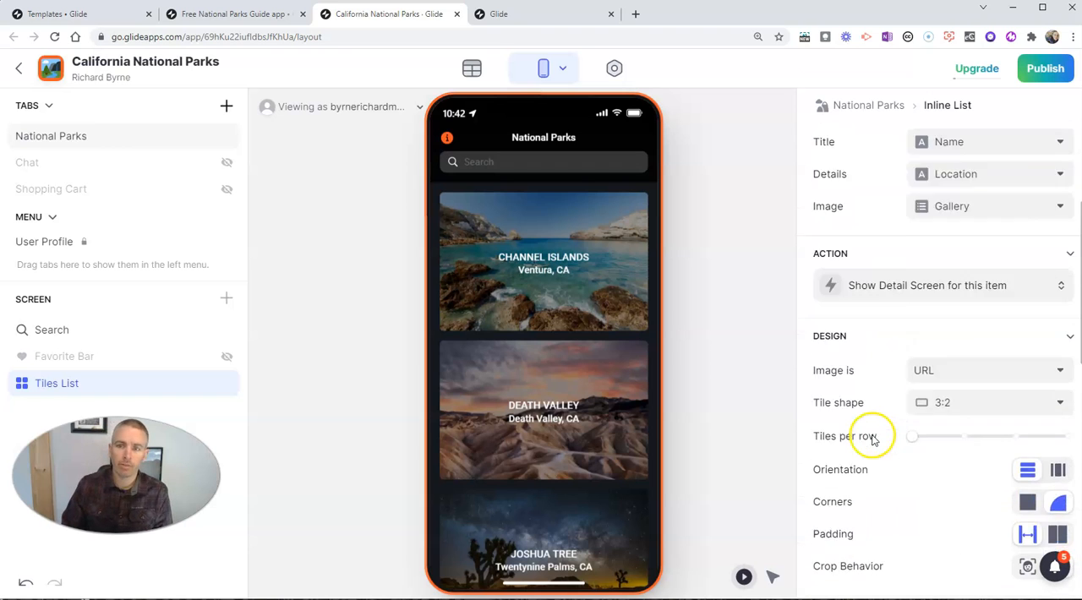
pyautogui.scroll(2, 874, 438)
pyautogui.scroll(2, 873, 438)
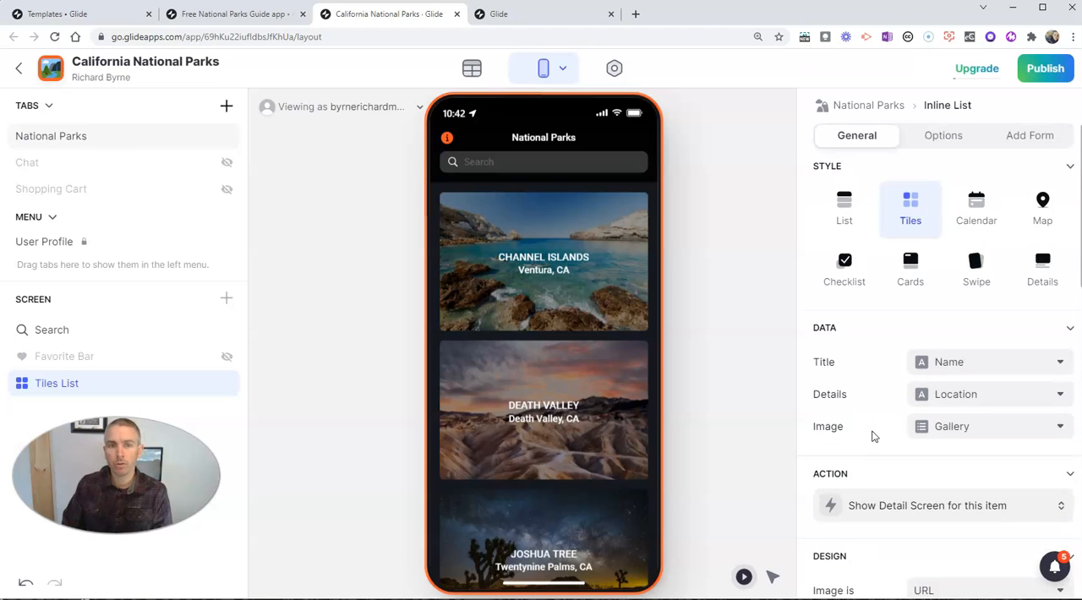
pyautogui.click(472, 69)
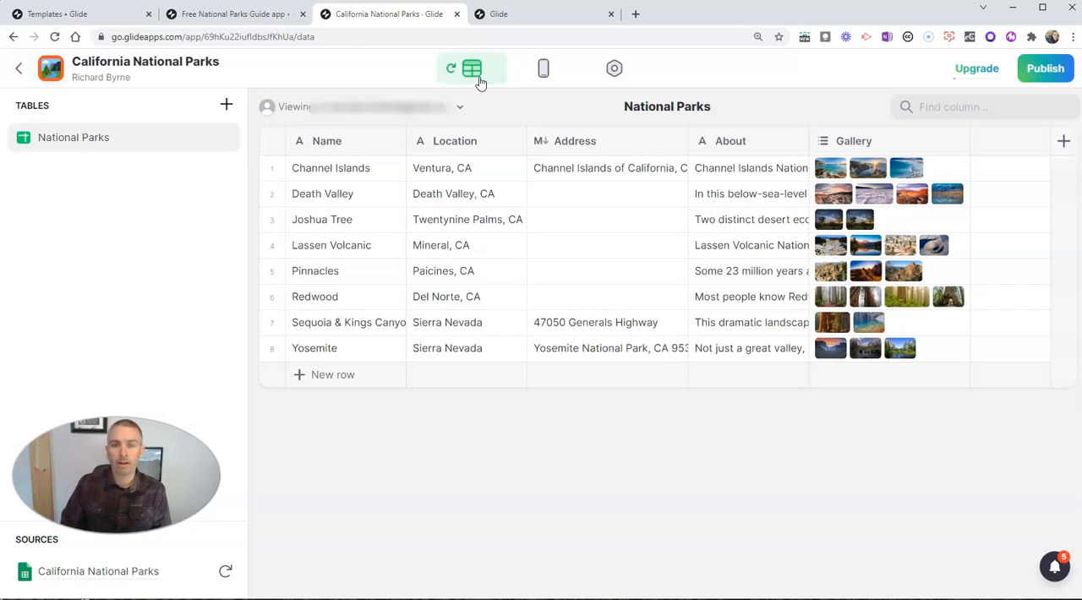
# Step: Change the first row's name to Acadia National Park and both its location and address to Bar Harbor, ME
pyautogui.doubleClick(329, 166)
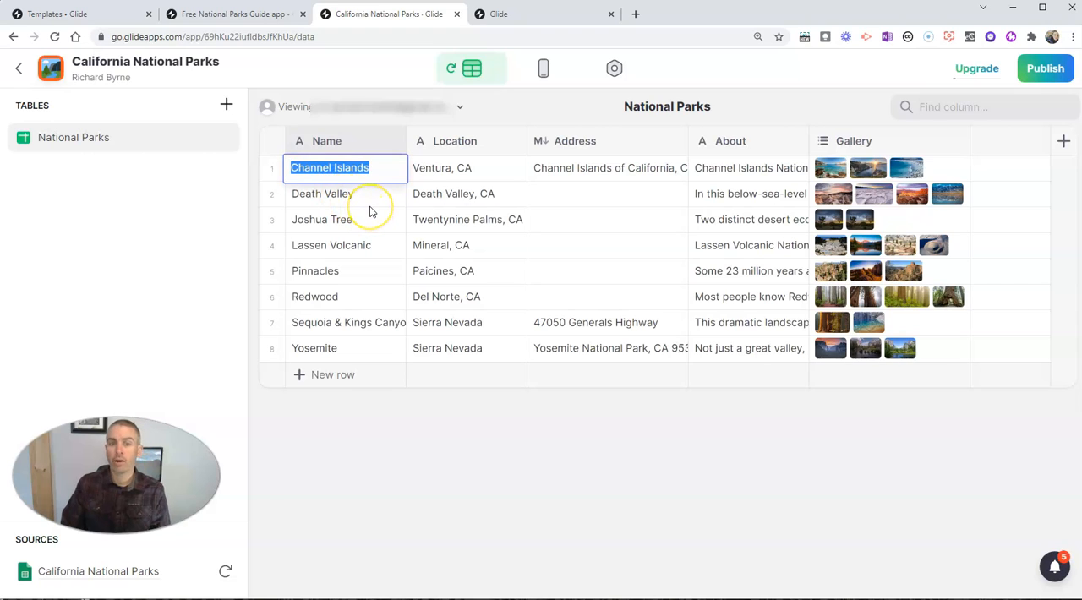
pyautogui.write('Acadia National Park')
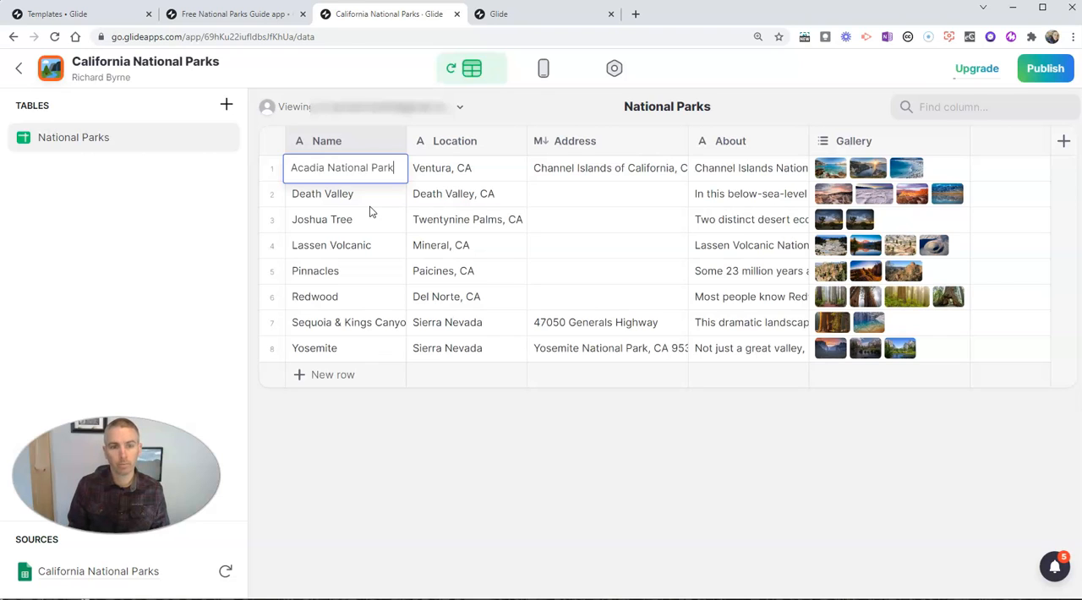
pyautogui.doubleClick(444, 167)
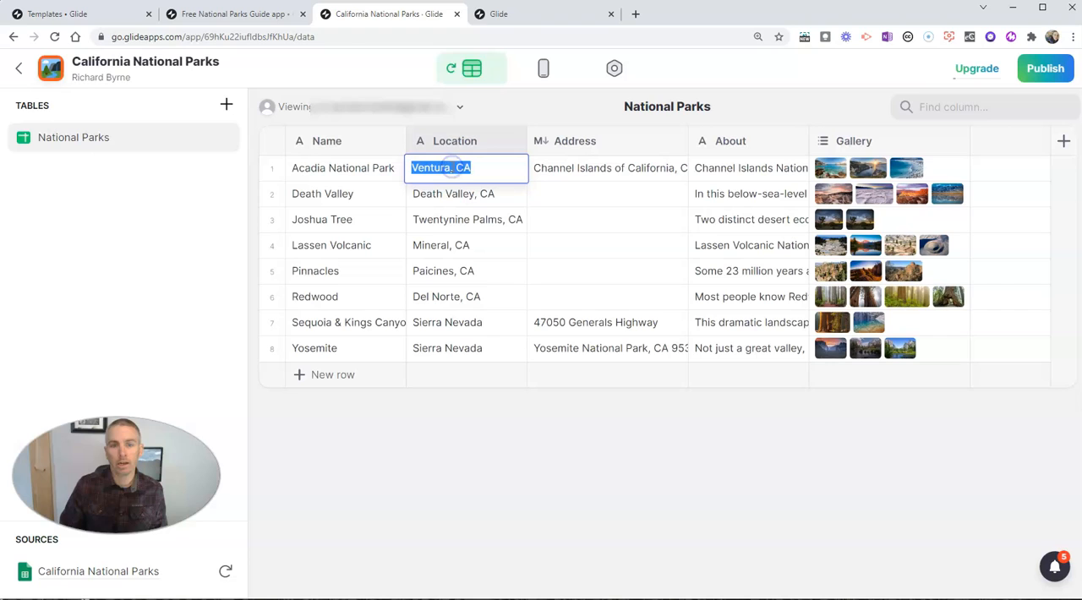
pyautogui.write('Bar')
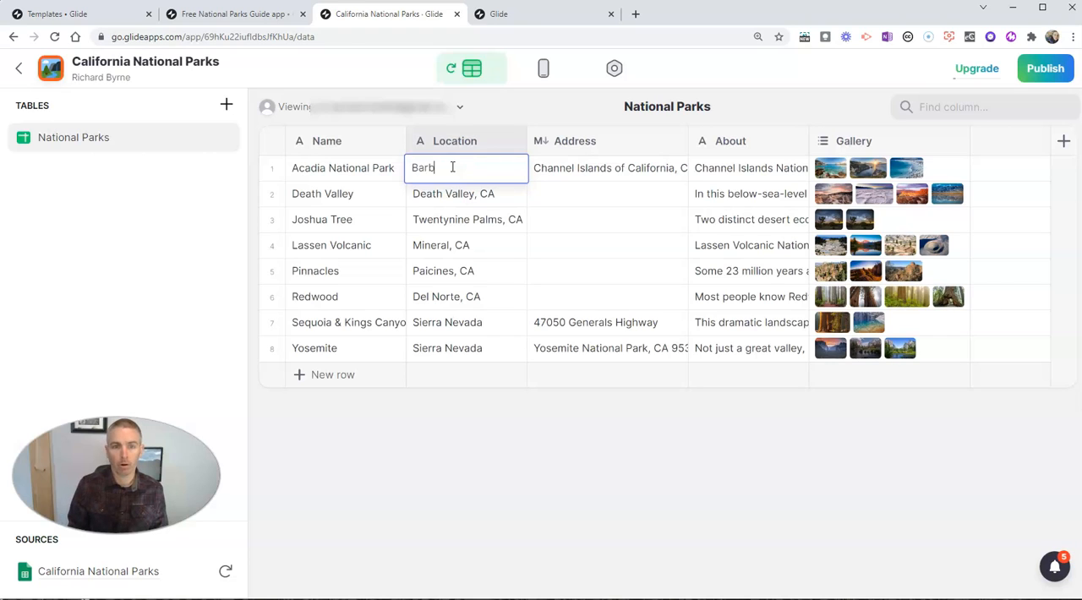
pyautogui.write(' Harbor, ')
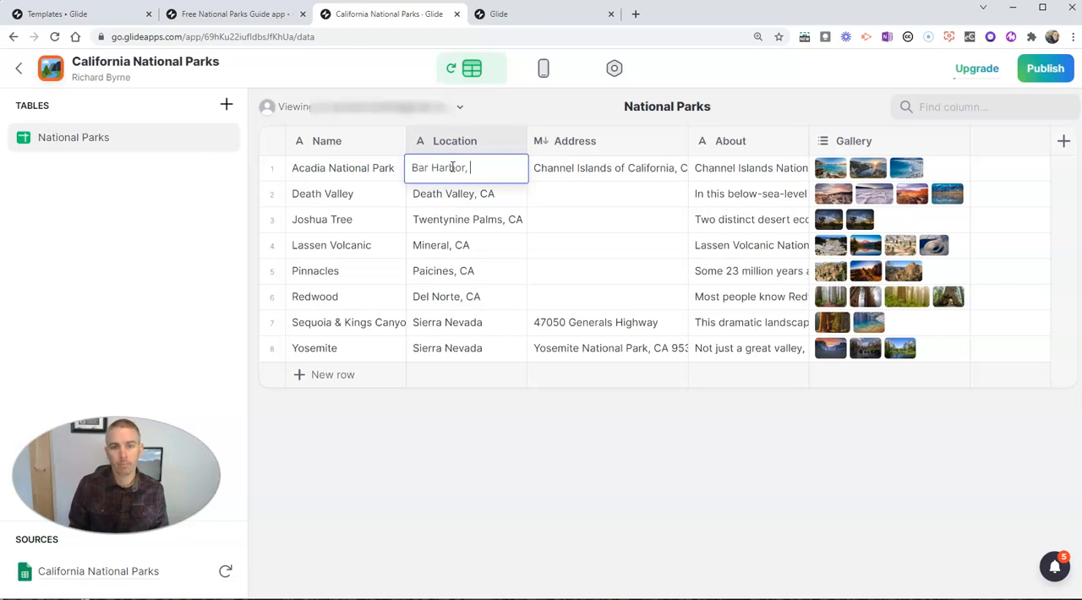
pyautogui.write('ME')
pyautogui.doubleClick(597, 169)
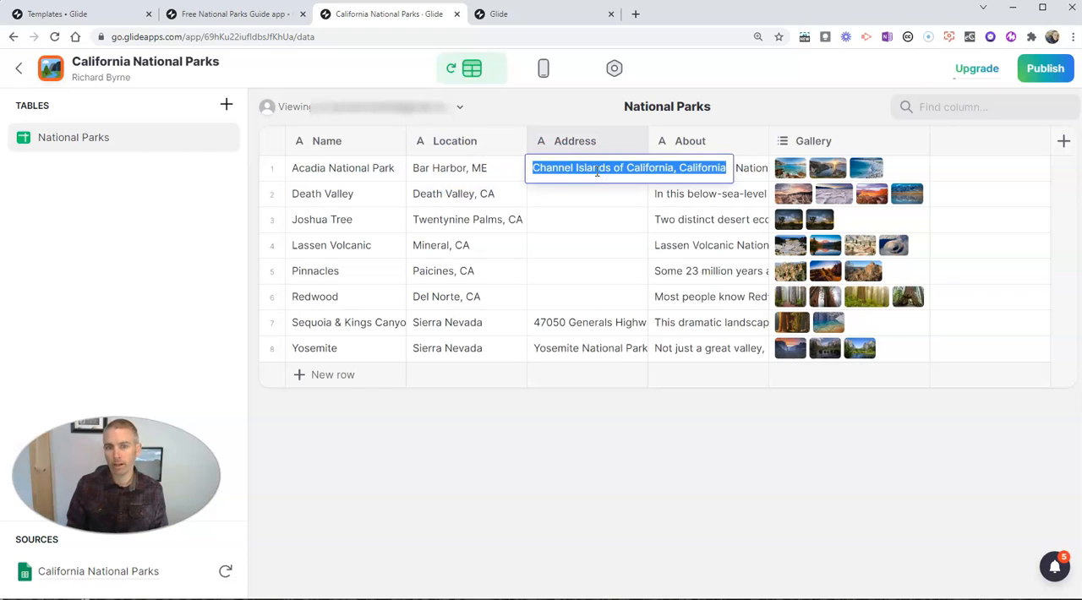
pyautogui.write('Bar Harbor, ME')
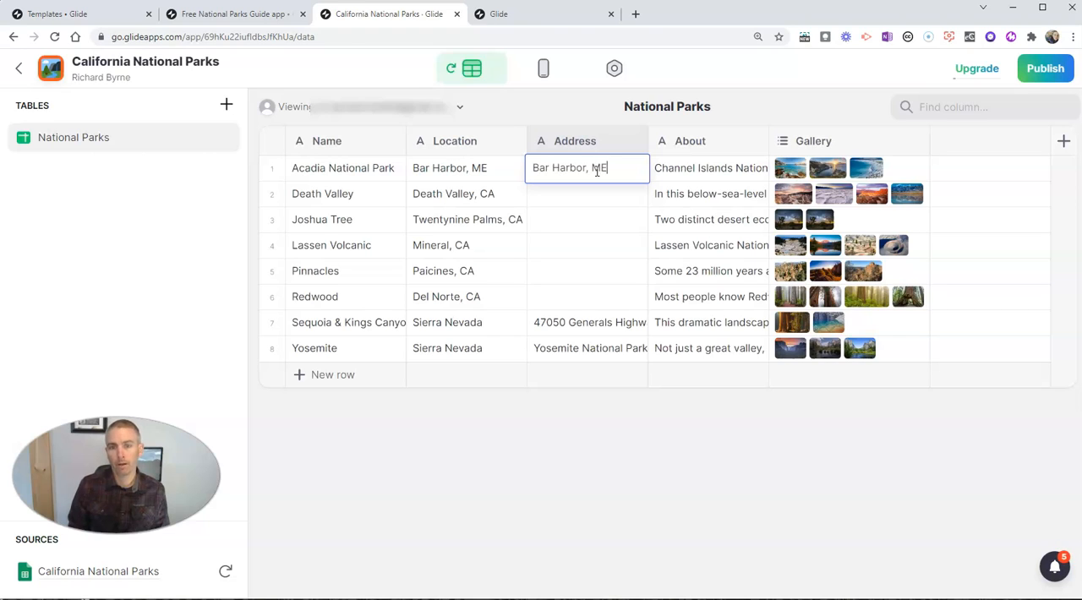
# Step: Replace the first row's About text with "This is the only National Park in Maine. It is visited by millions of people every summer."
pyautogui.doubleClick(708, 168)
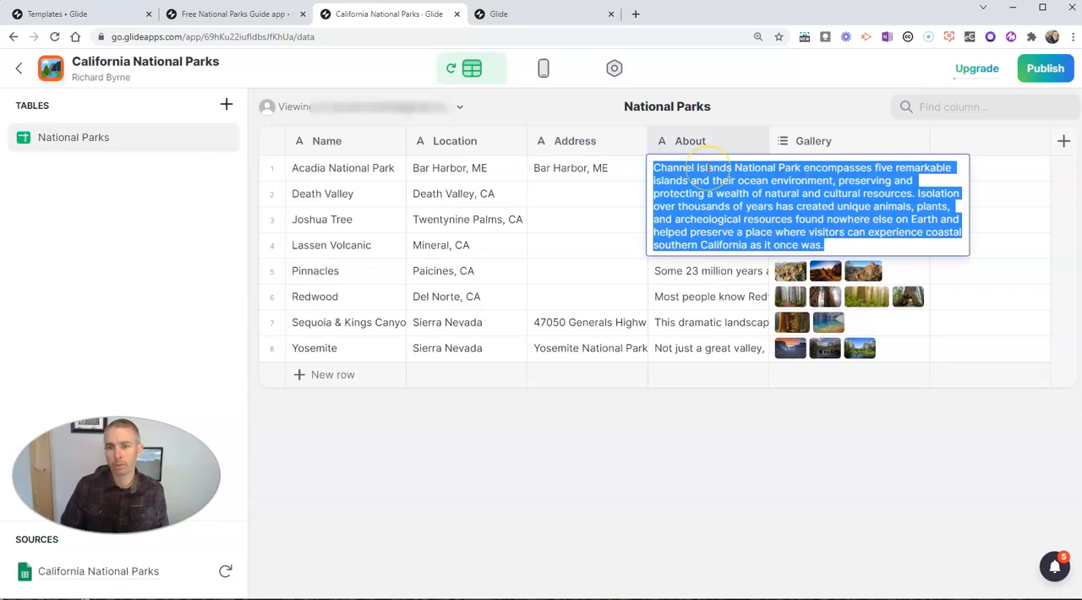
pyautogui.write('This is')
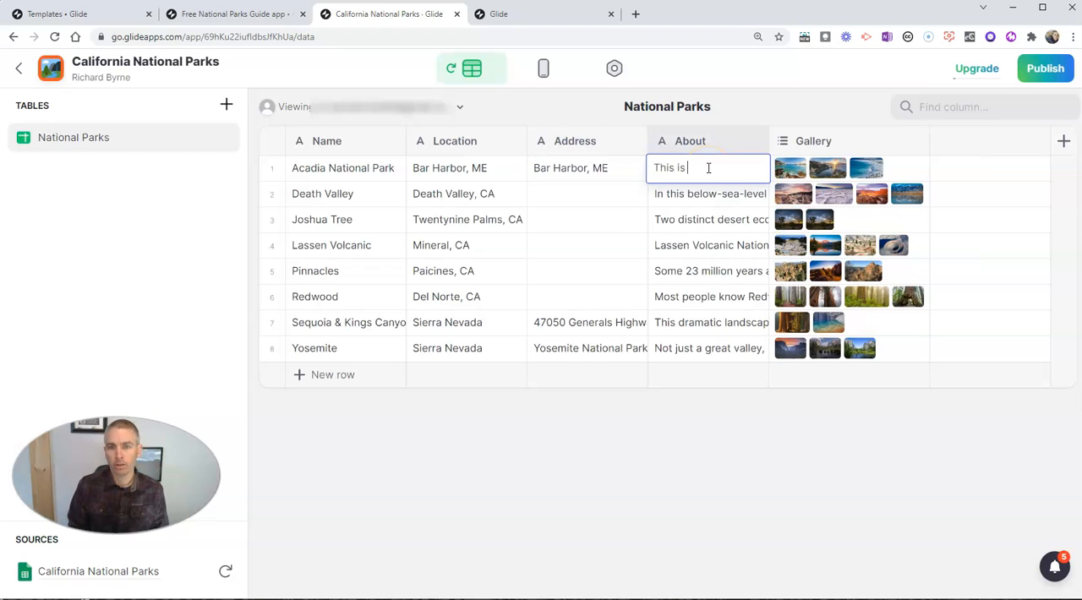
pyautogui.write(' the only National Park')
pyautogui.write('in M')
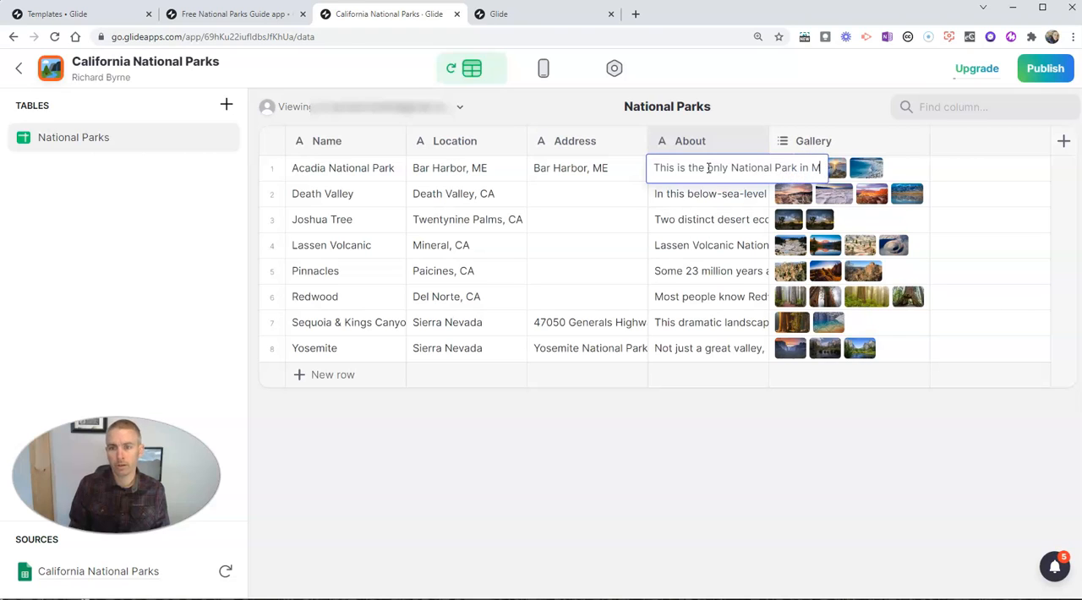
pyautogui.write('aine. It is')
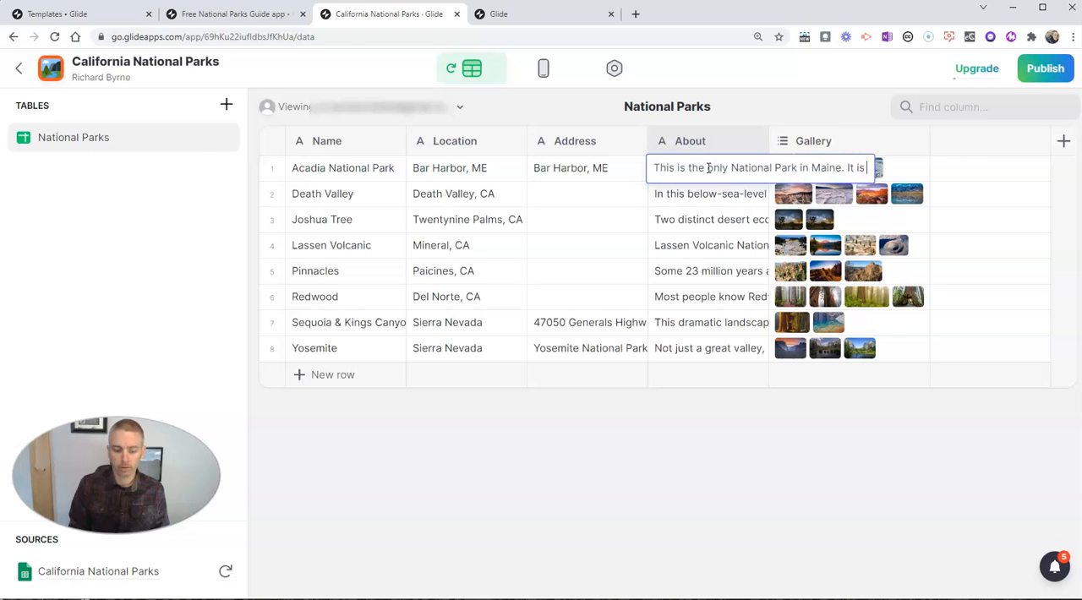
pyautogui.write(' visit')
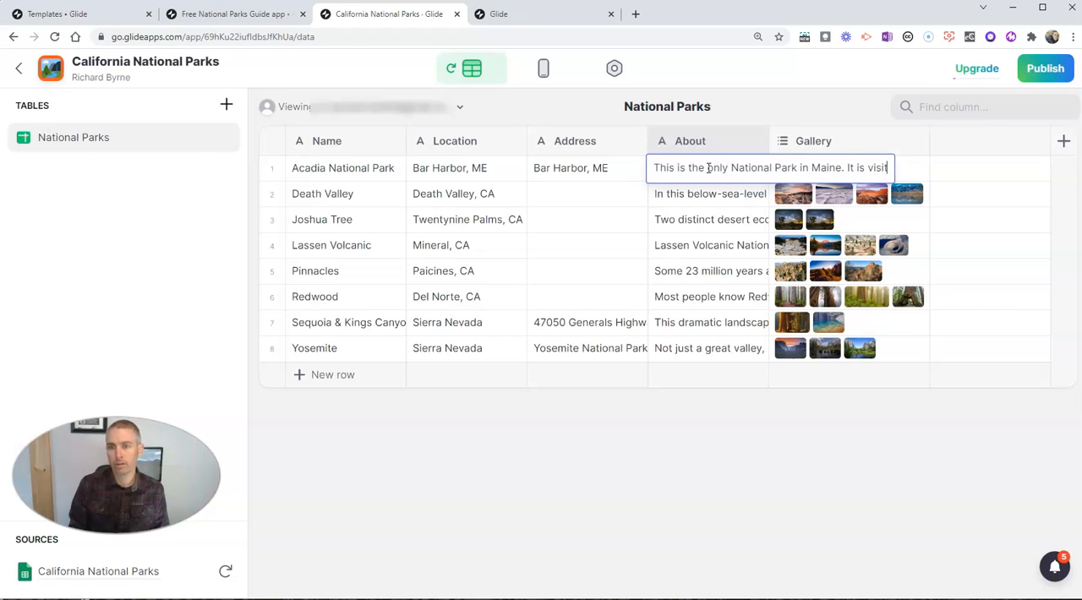
pyautogui.write('ed by millions of people every summer.')
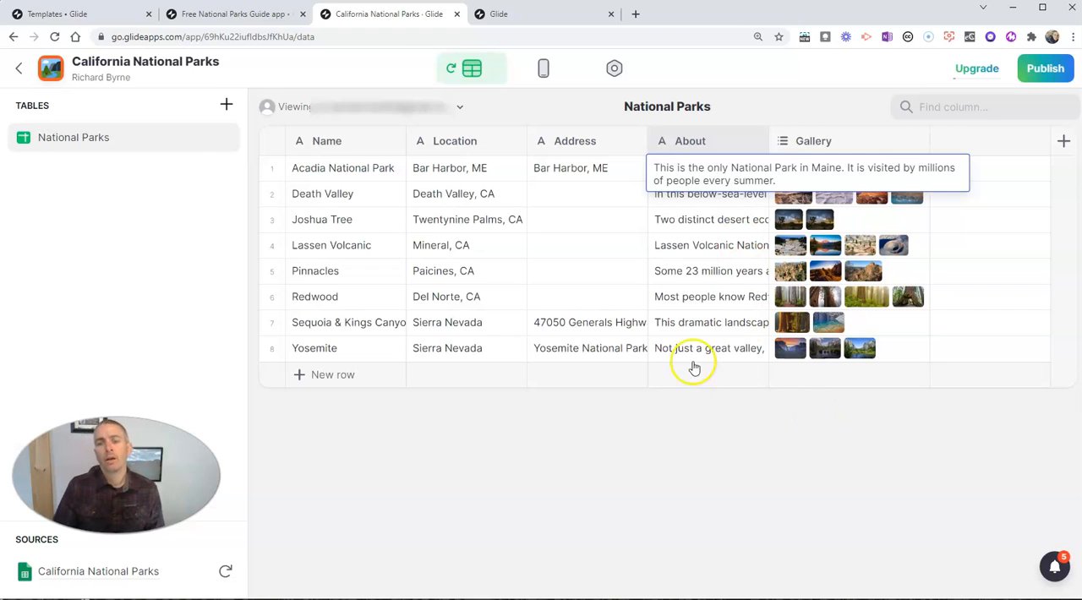
pyautogui.click(633, 173)
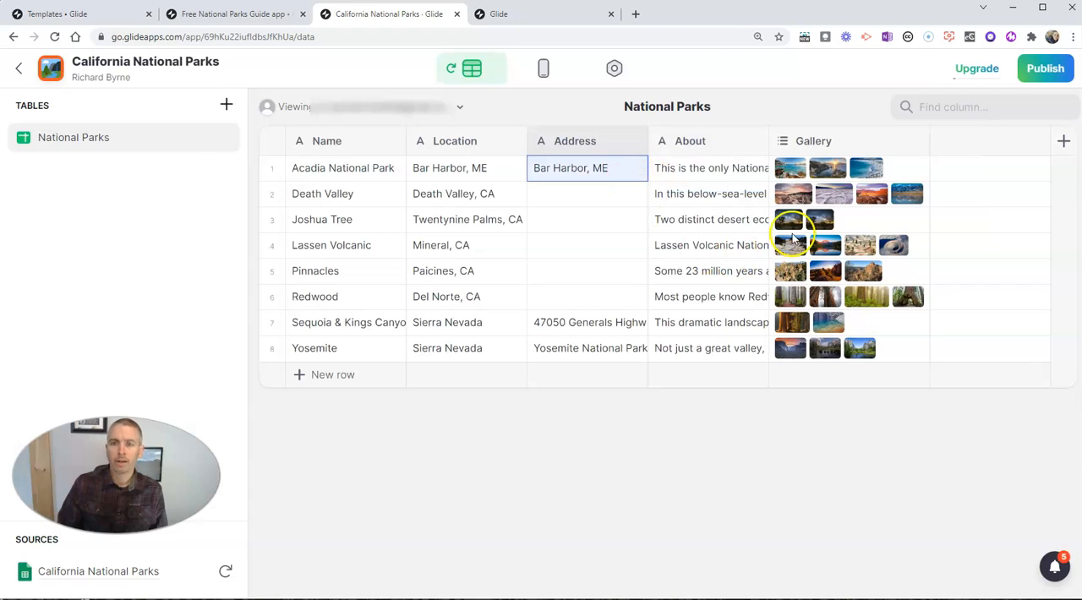
# Step: View the gallery images stored for Acadia National Park in the first row and close the preview
pyautogui.click(797, 172)
pyautogui.click(798, 170)
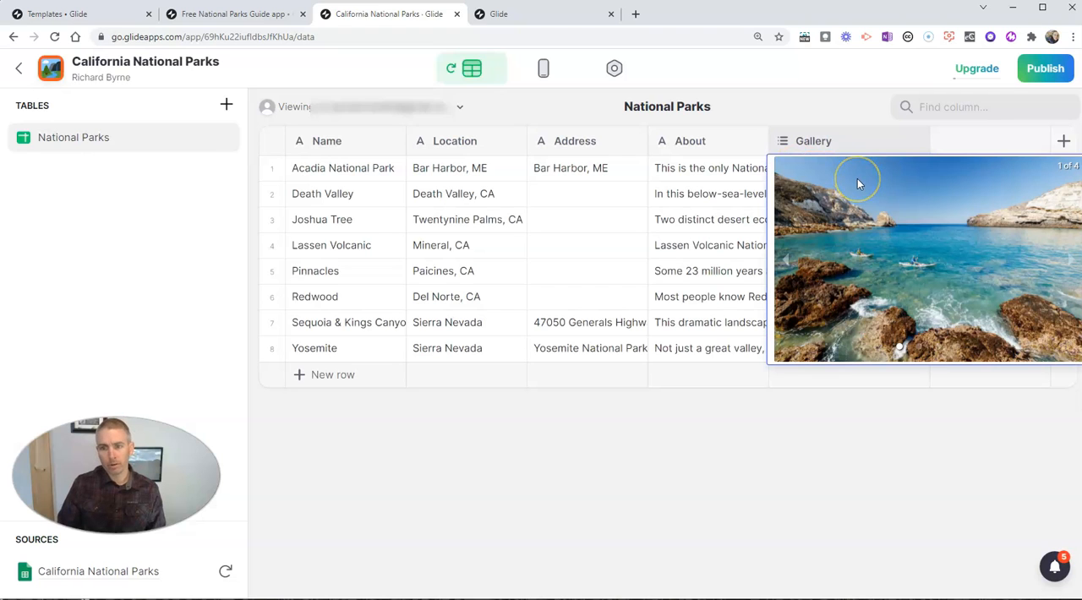
pyautogui.click(744, 464)
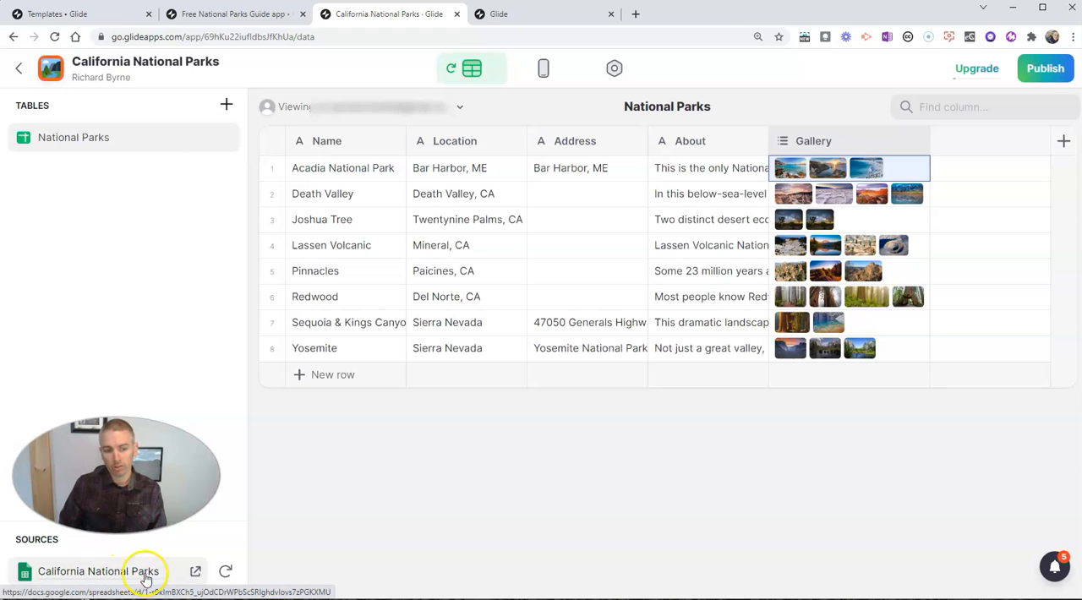
# Step: Open the linked source spreadsheet in Google Sheets and rename it National Parks
pyautogui.click(196, 574)
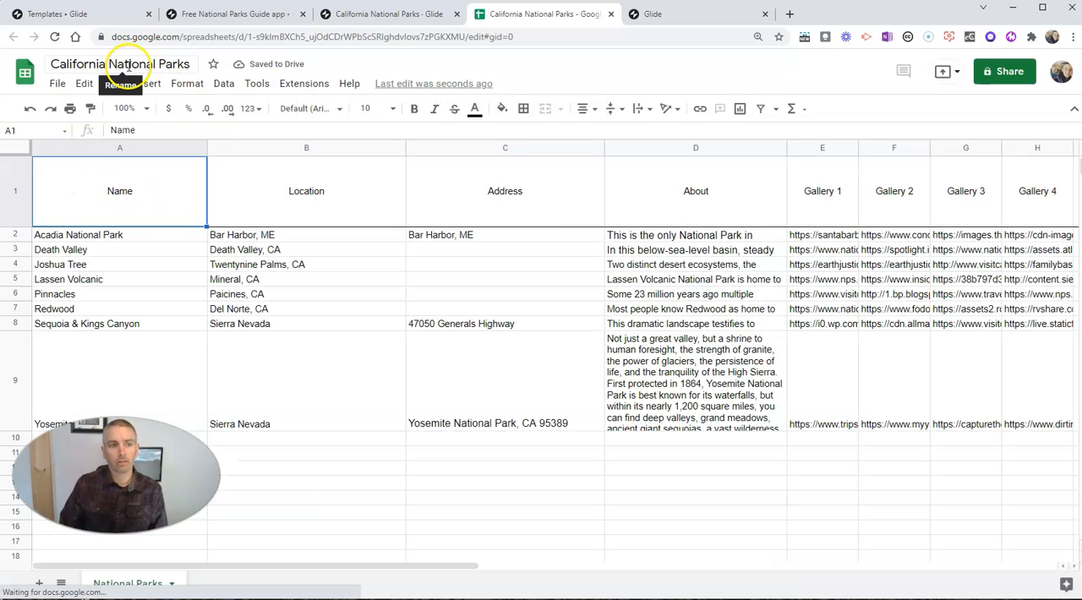
pyautogui.click(109, 64)
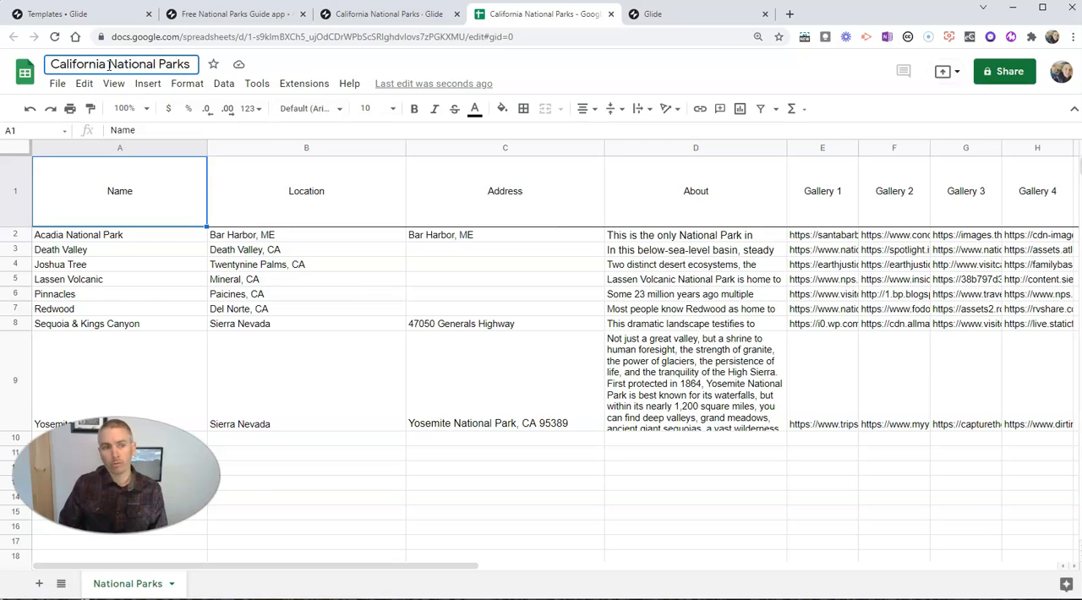
pyautogui.click(52, 65)
pyautogui.keyDown('shift'); pyautogui.click(57, 67); pyautogui.keyUp('shift')
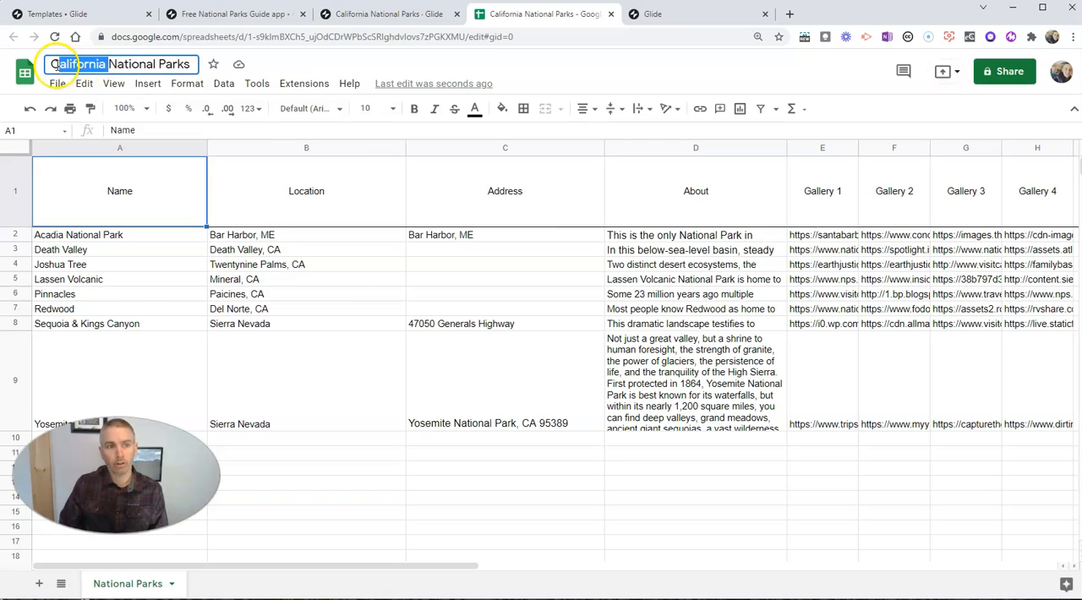
pyautogui.press('BackSpace')
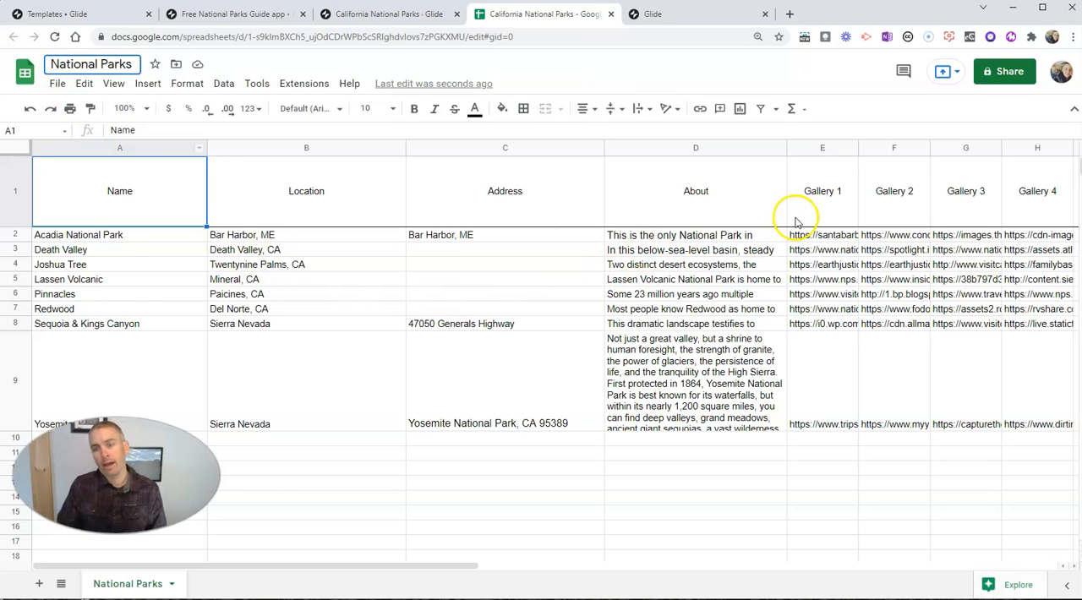
pyautogui.click(818, 238)
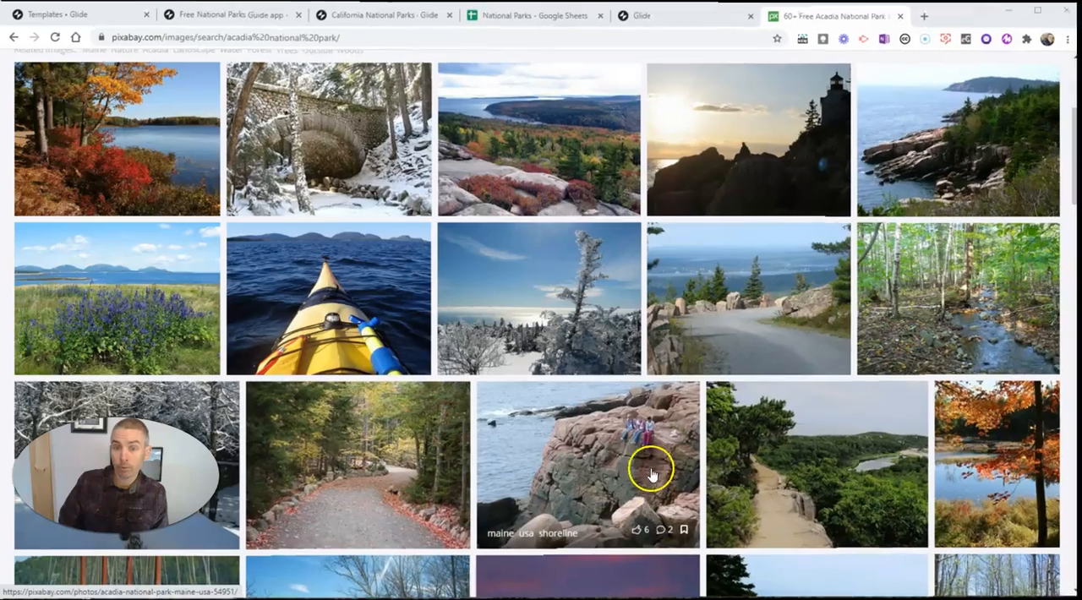
# Step: Browse the Pixabay image results for Acadia National Park and open the photo of wild flowers by the water
pyautogui.scroll(2, 686, 355)
pyautogui.scroll(2, 687, 355)
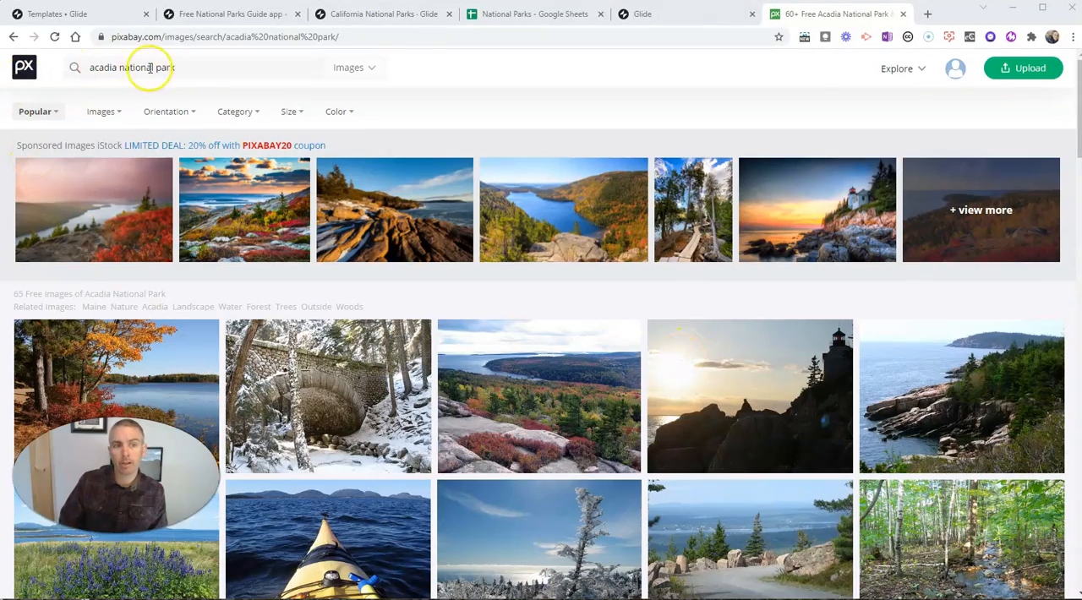
pyautogui.scroll(-2, 681, 460)
pyautogui.scroll(-2, 680, 461)
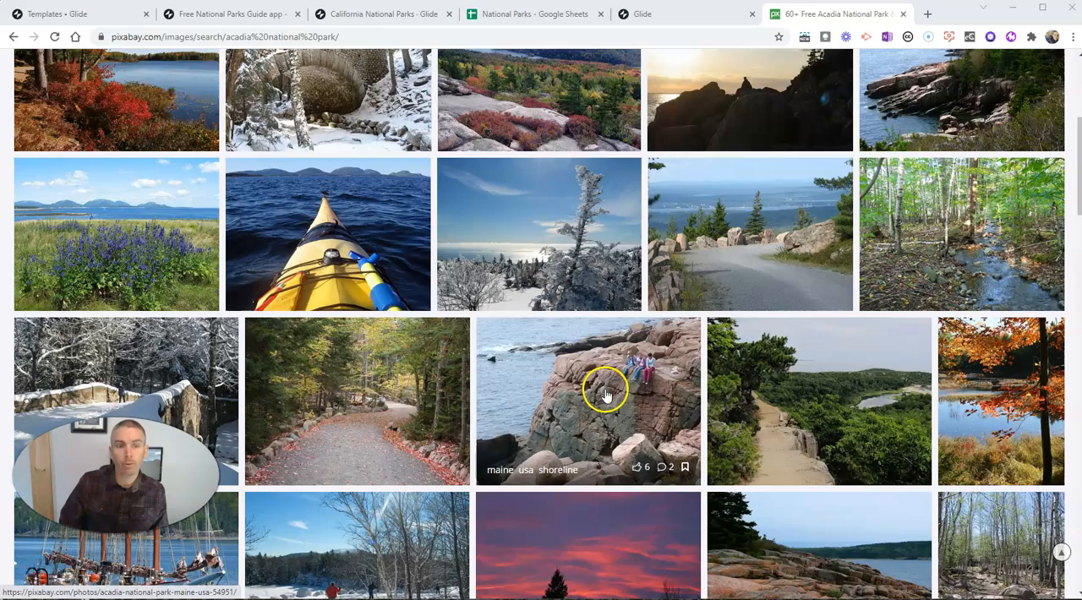
pyautogui.scroll(-1, 612, 410)
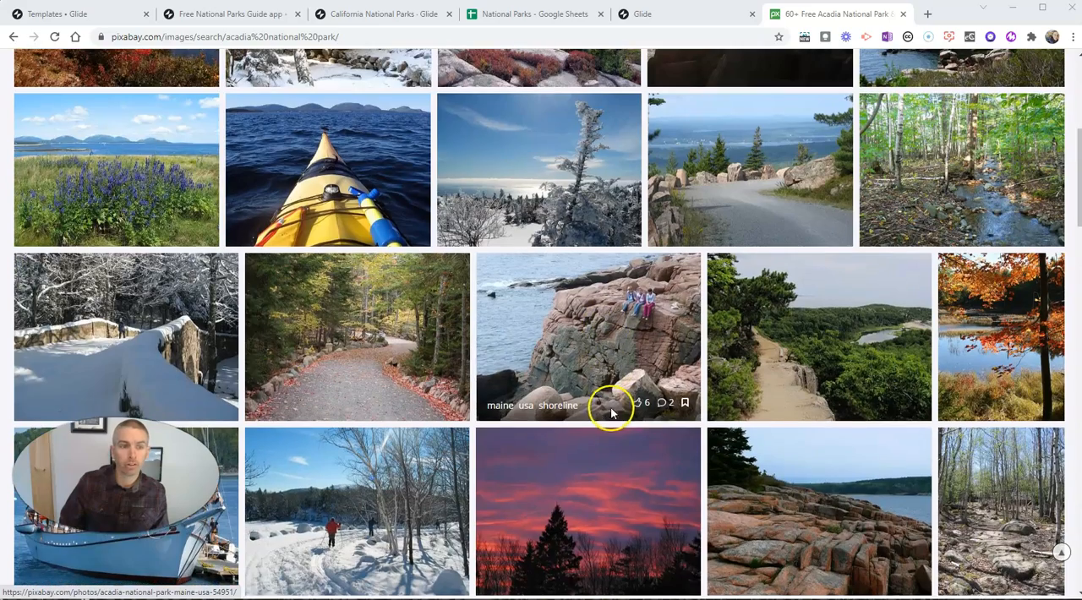
pyautogui.click(121, 154)
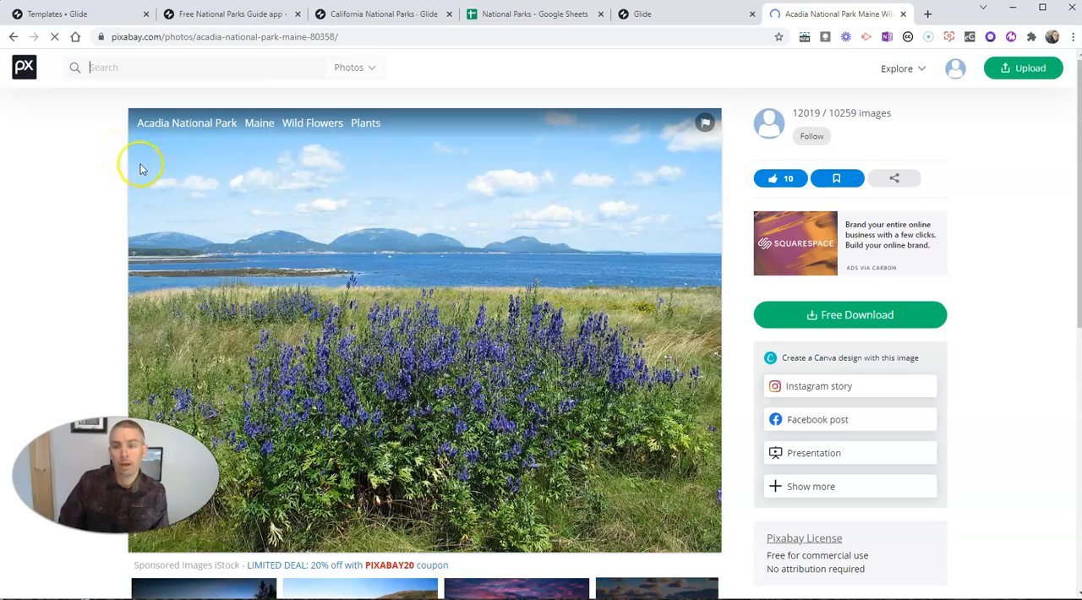
# Step: Copy the image address of the Acadia National Park wild flowers photo on Pixabay
pyautogui.rightClick(425, 234)
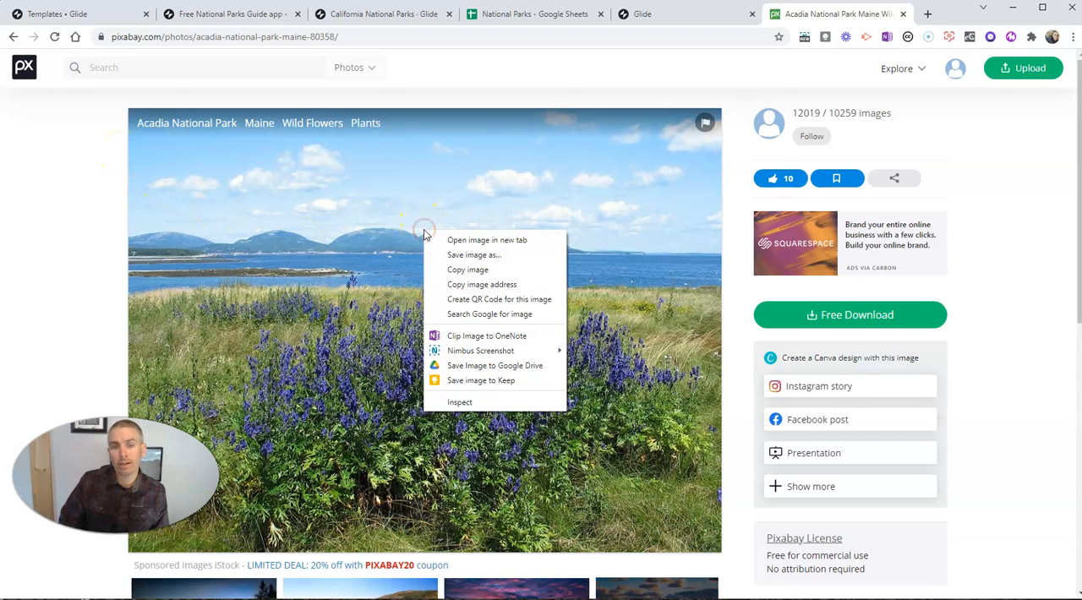
pyautogui.click(477, 286)
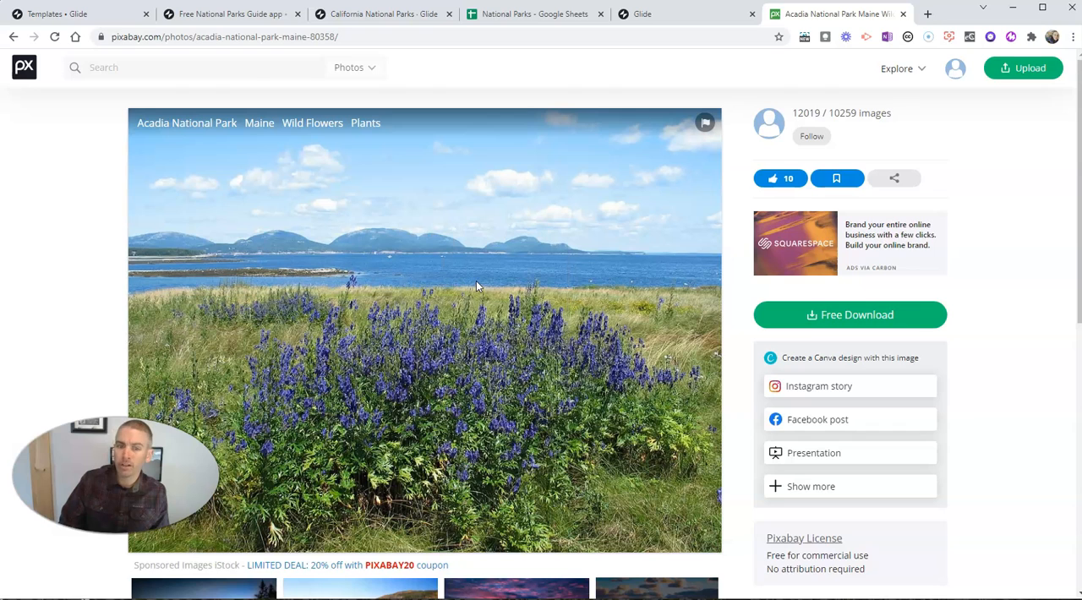
pyautogui.rightClick(477, 286)
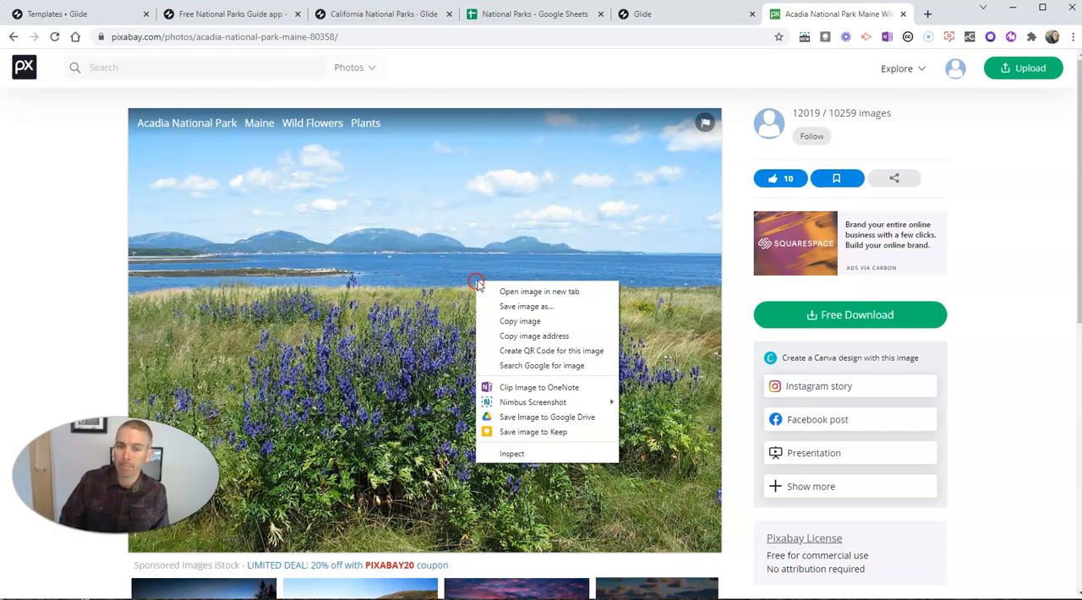
pyautogui.click(531, 336)
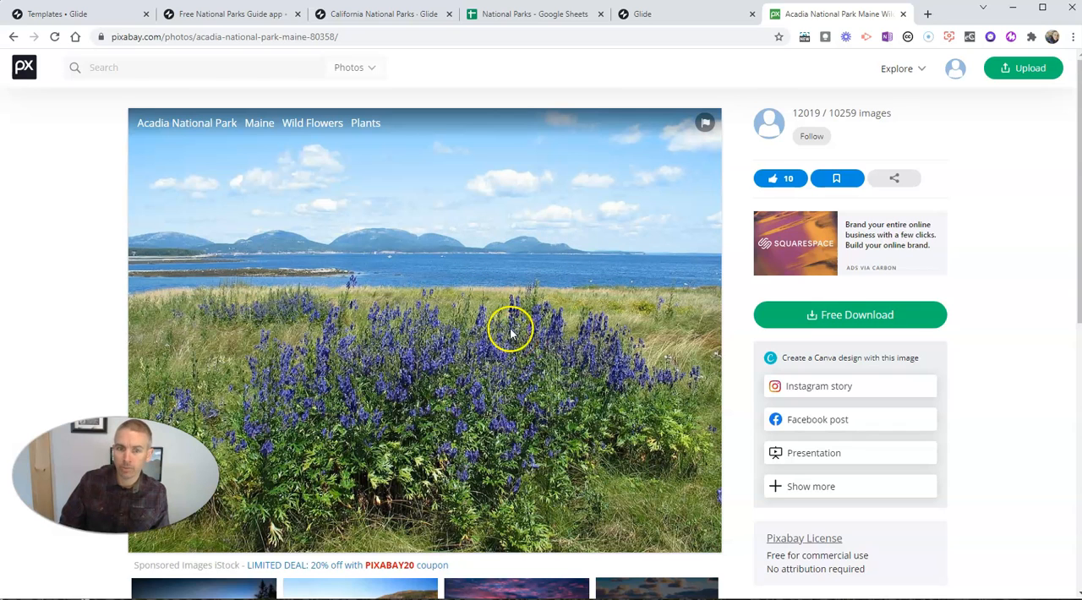
pyautogui.rightClick(438, 241)
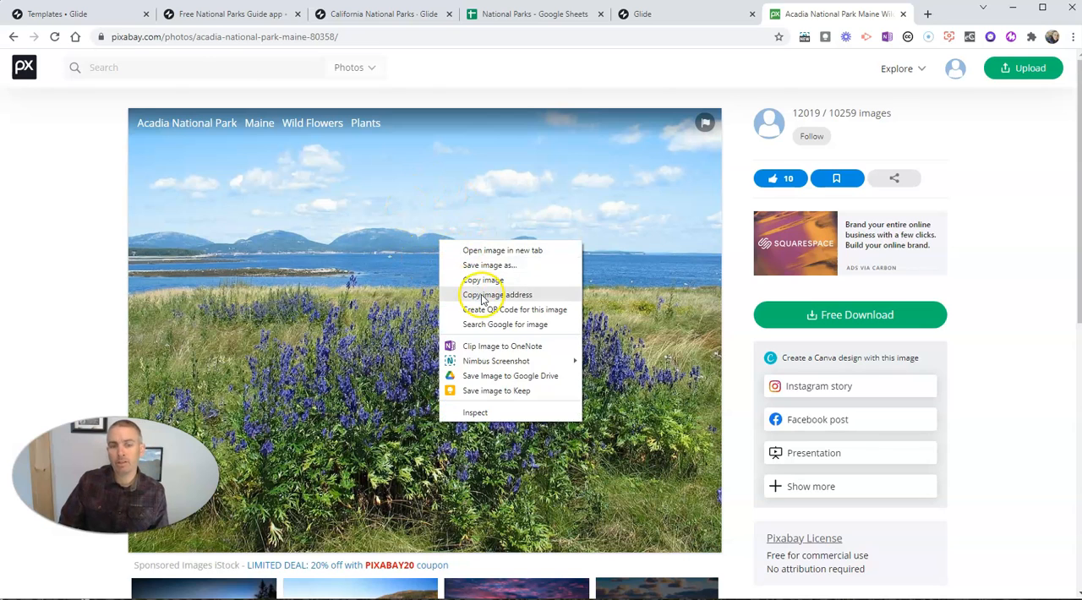
pyautogui.click(481, 296)
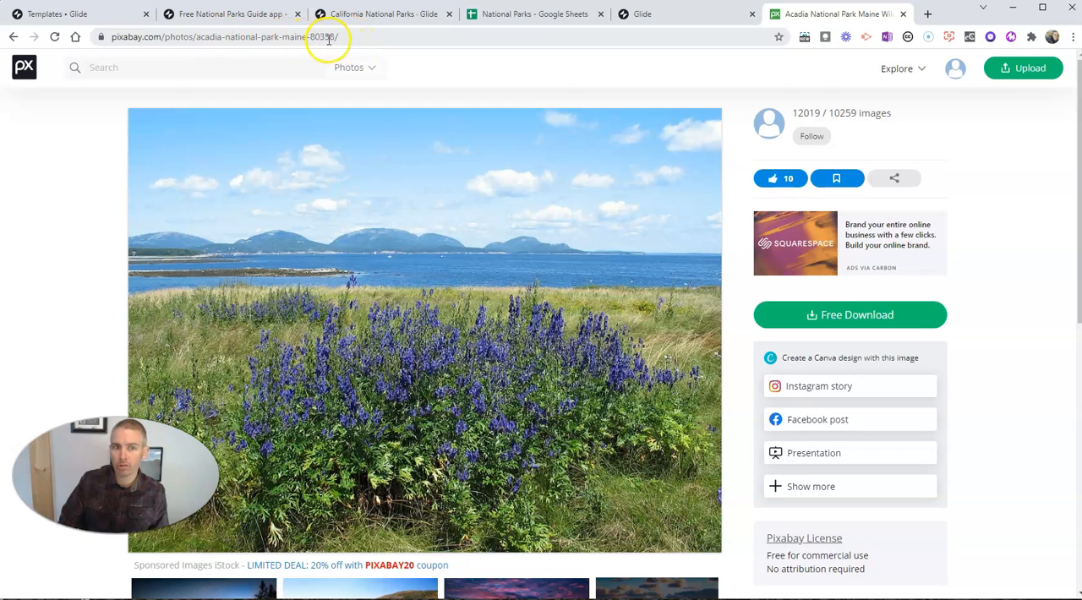
pyautogui.rightClick(420, 246)
pyautogui.click(463, 301)
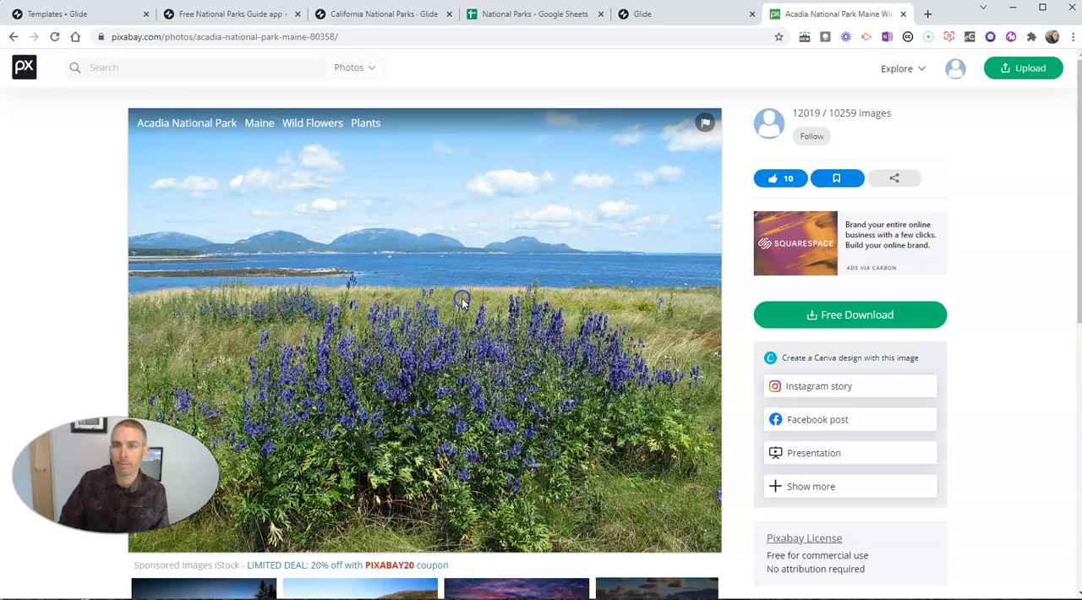
# Step: Switch to the National Parks spreadsheet and replace Acadia National Park's Gallery 1 link with the copied Pixabay image address
pyautogui.click(550, 17)
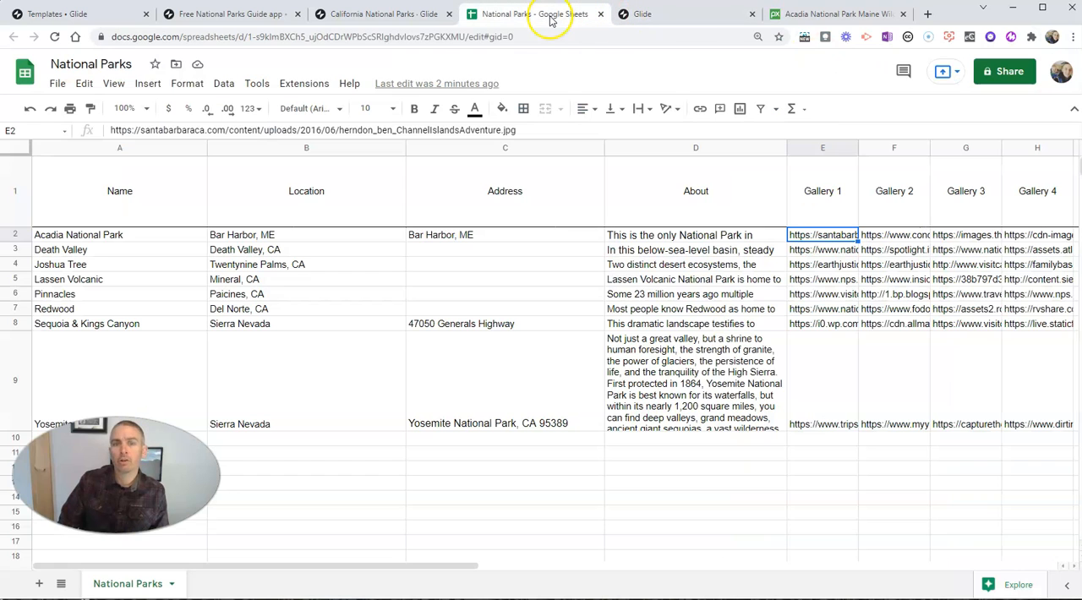
pyautogui.doubleClick(799, 235)
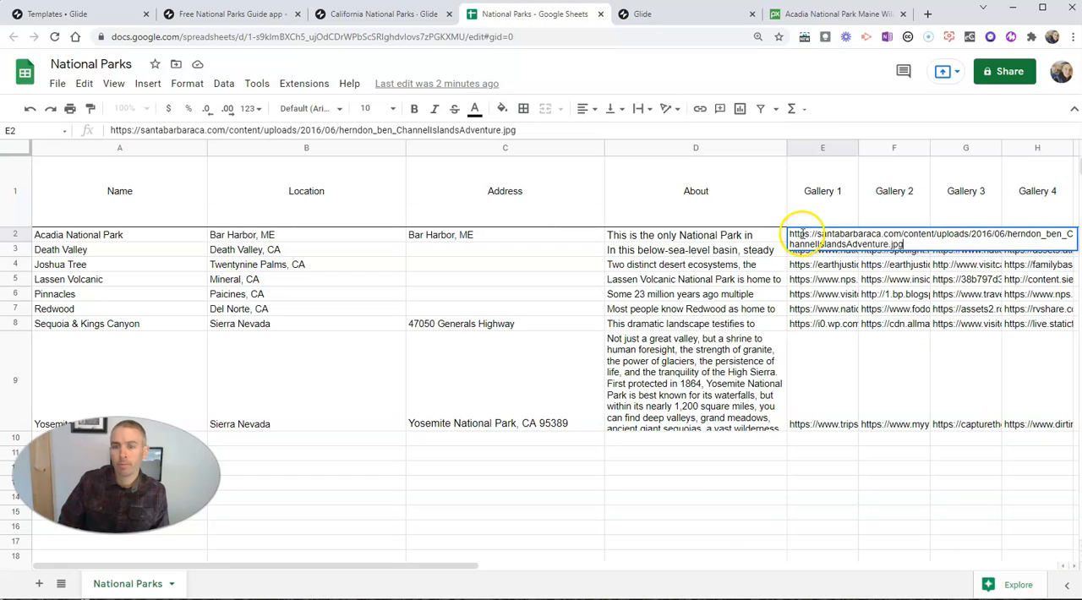
pyautogui.hotkey('ctrl', 'a')
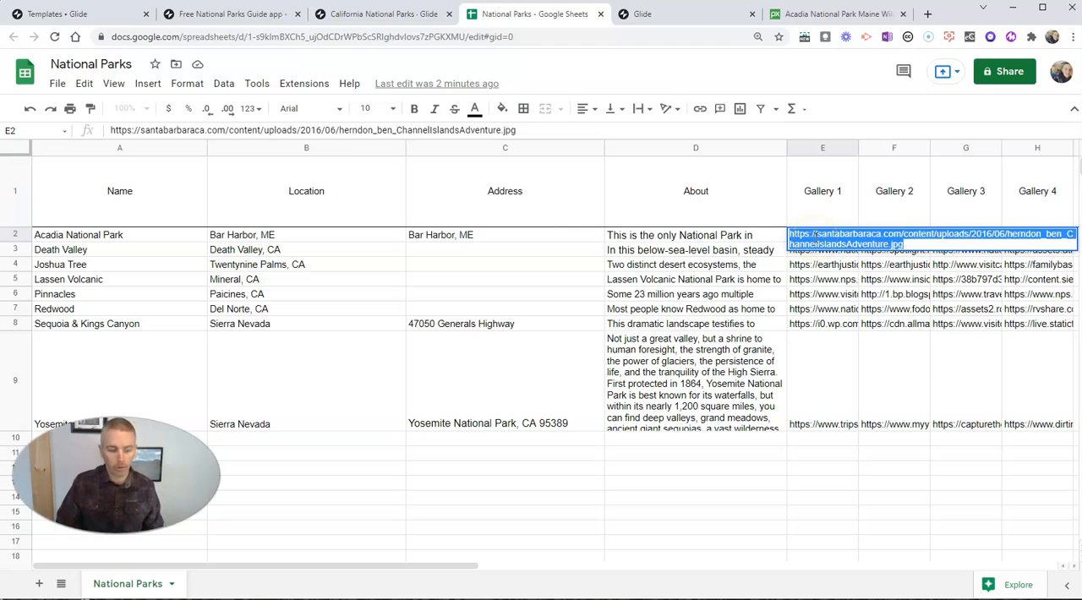
pyautogui.hotkey('ctrl', 'v')
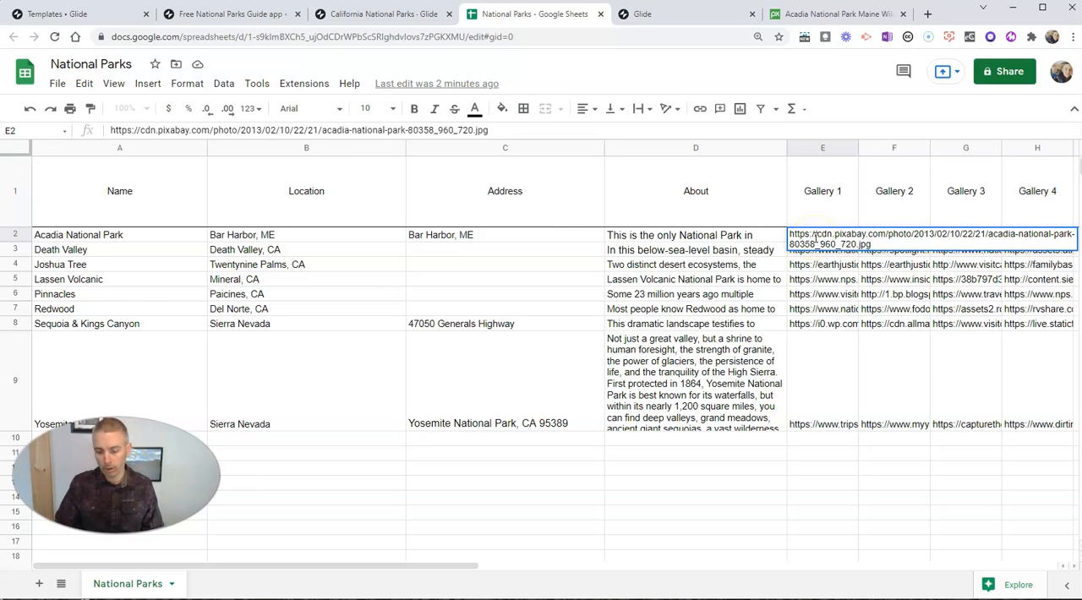
pyautogui.press('Return')
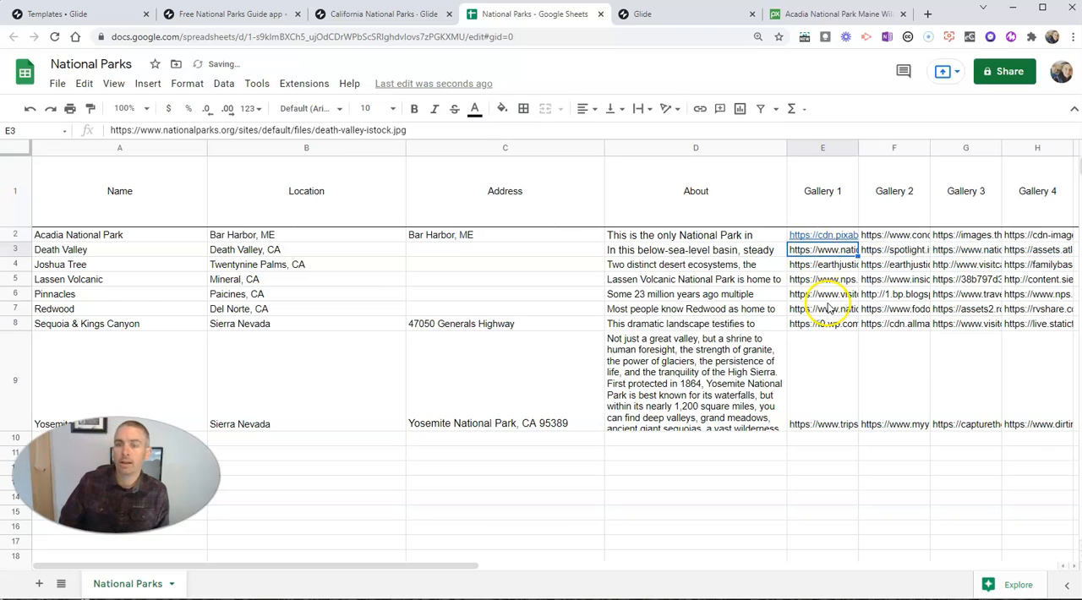
# Step: Clear the Gallery 2, Gallery 3 and Gallery 4 image links in the Acadia National Park row
pyautogui.doubleClick(879, 235)
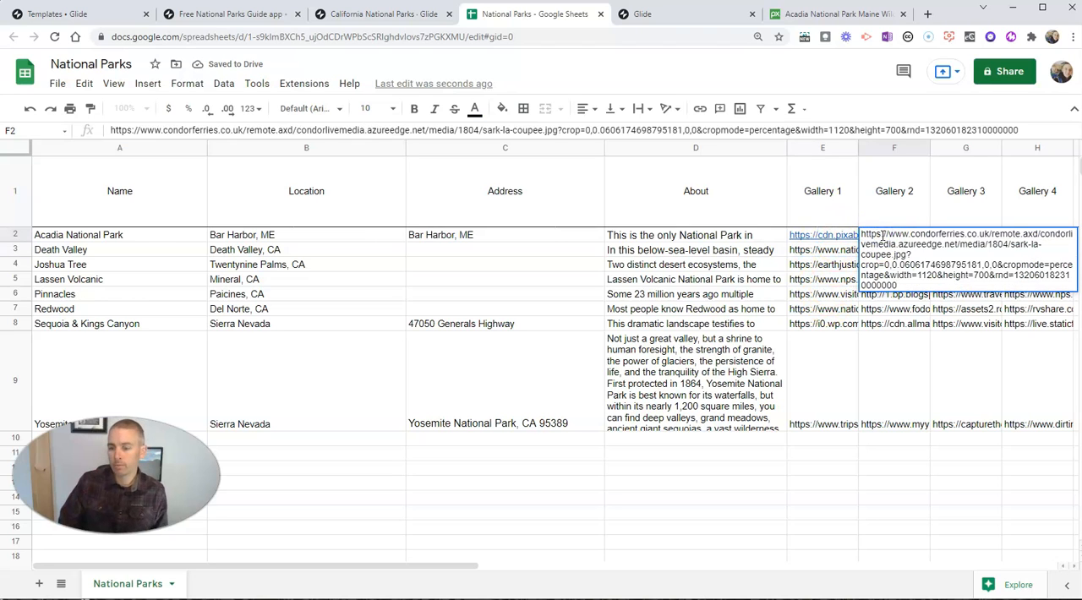
pyautogui.moveTo(898, 284); pyautogui.dragTo(864, 235)
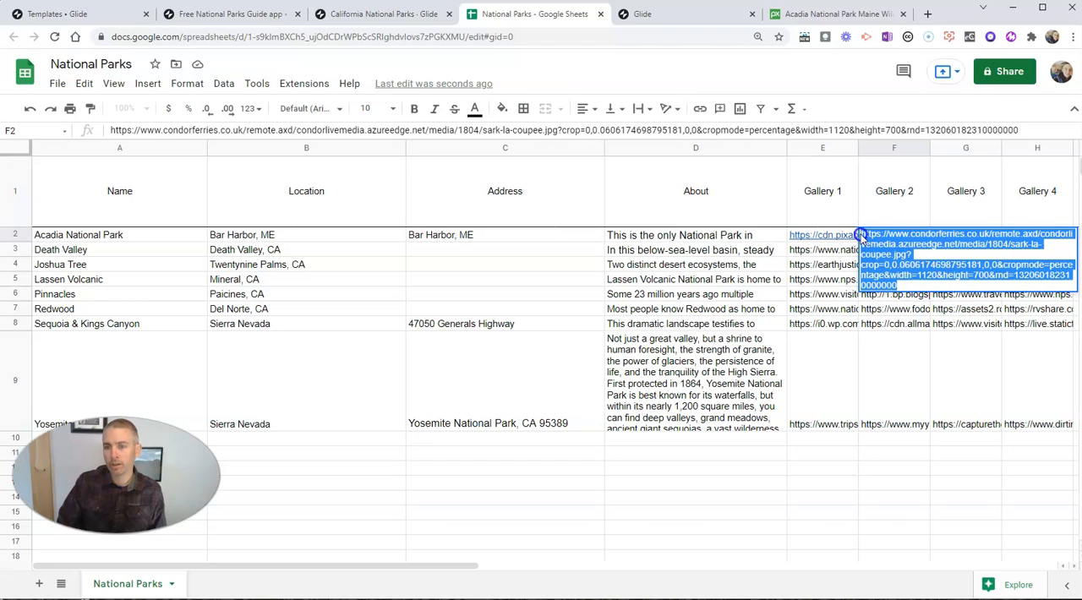
pyautogui.hotkey('ctrl', 'x')
pyautogui.click(954, 235)
pyautogui.doubleClick(954, 234)
pyautogui.hotkey('ctrl', 'x')
pyautogui.doubleClick(1014, 235)
pyautogui.doubleClick(1014, 235)
pyautogui.hotkey('ctrl', 'a')
pyautogui.hotkey('ctrl', 'x')
pyautogui.click(962, 240)
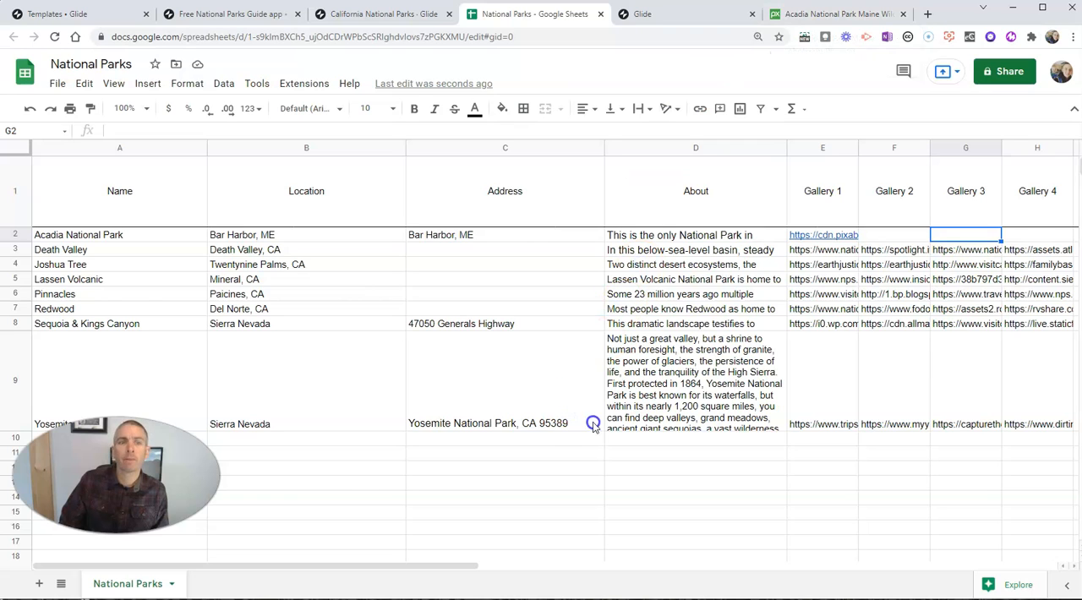
# Step: Switch to Glide, reload the National Parks source data and select Acadia National Park's gallery cell
pyautogui.click(392, 18)
pyautogui.click(226, 575)
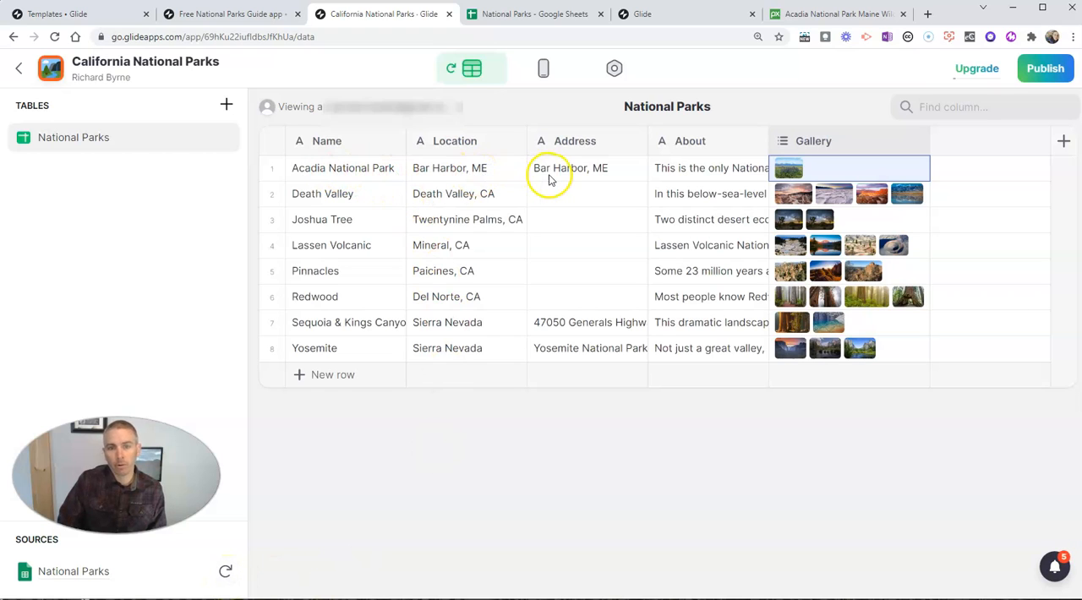
pyautogui.click(734, 172)
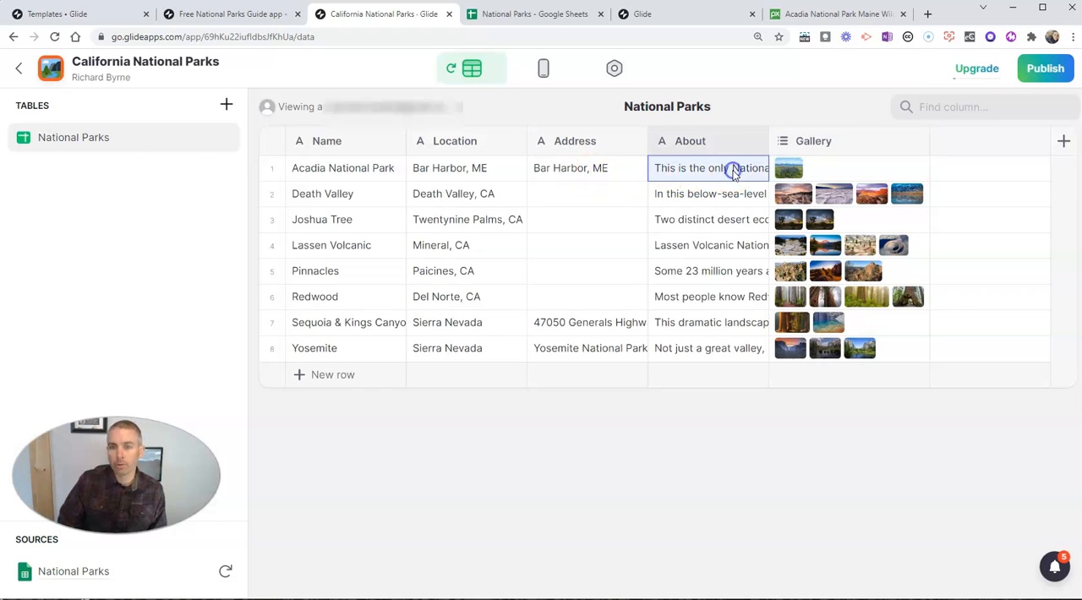
pyautogui.click(810, 171)
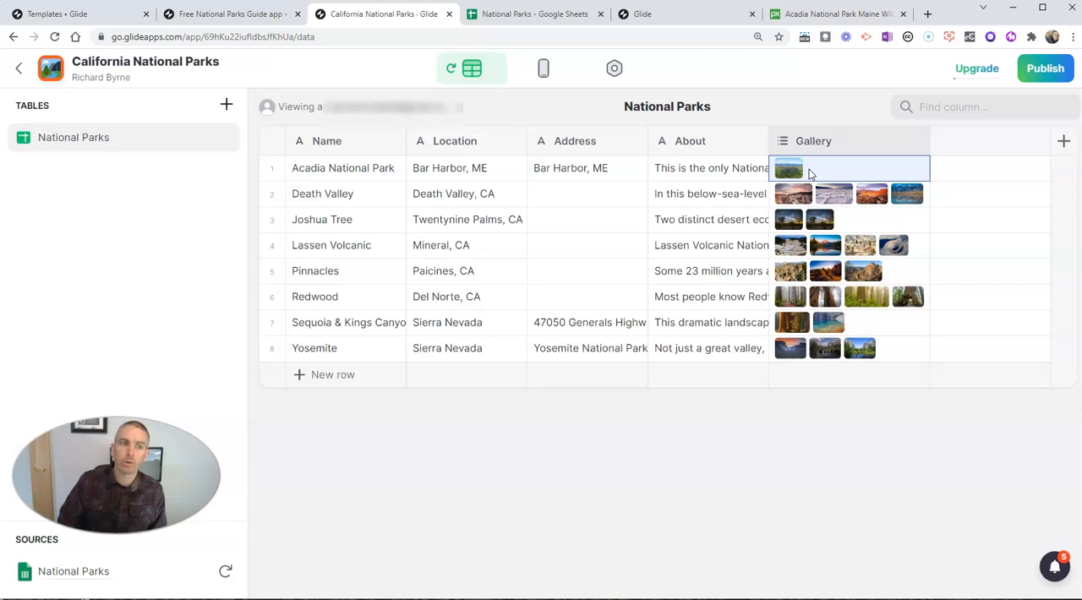
# Step: Show the app layout and check the Acadia National Park tile in the phone preview
pyautogui.click(178, 66)
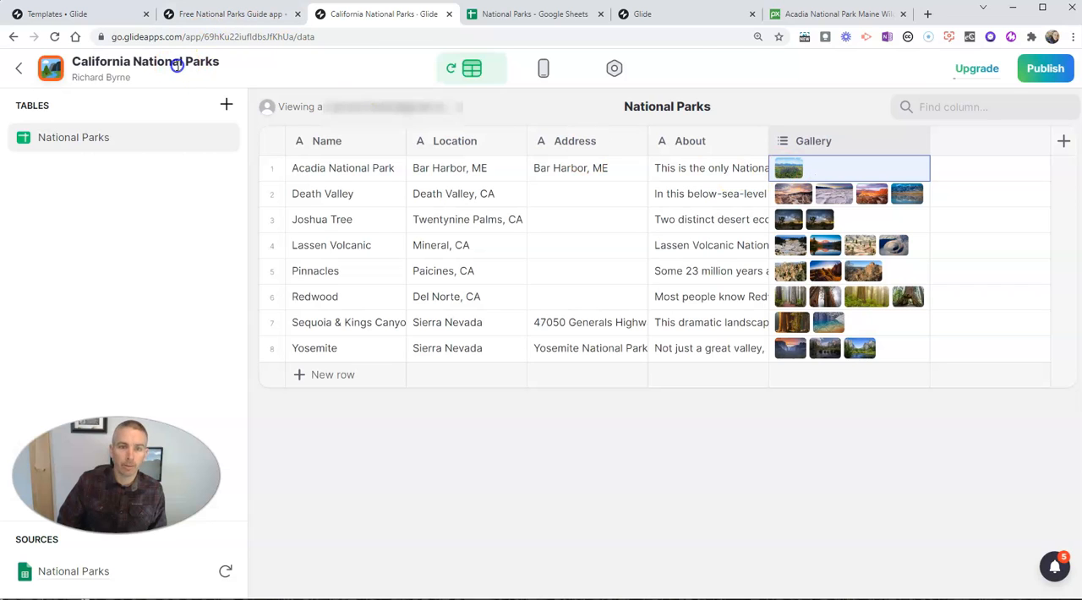
pyautogui.click(544, 69)
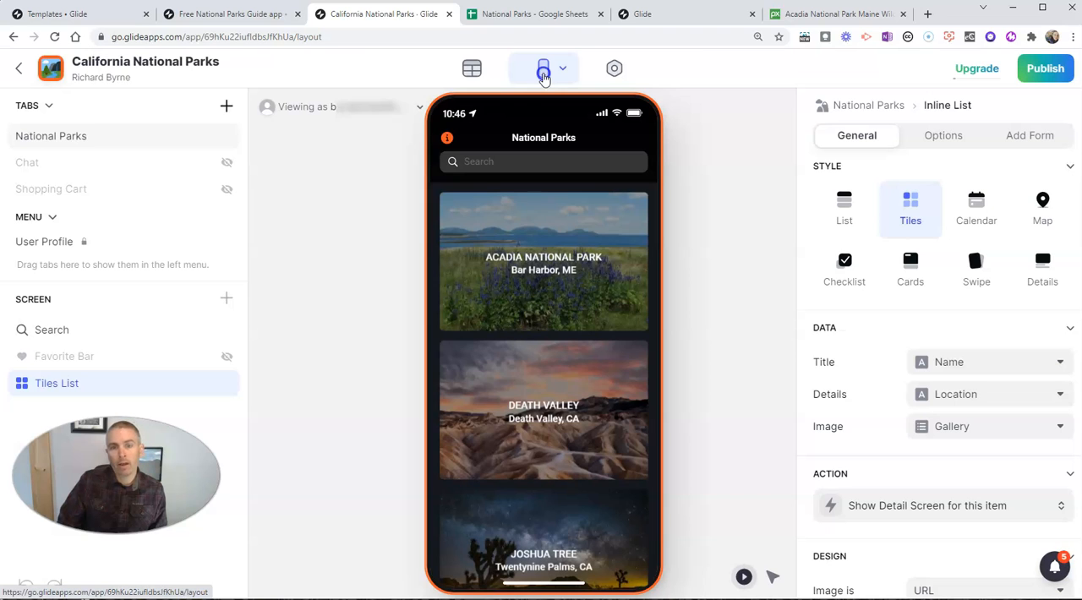
pyautogui.click(568, 267)
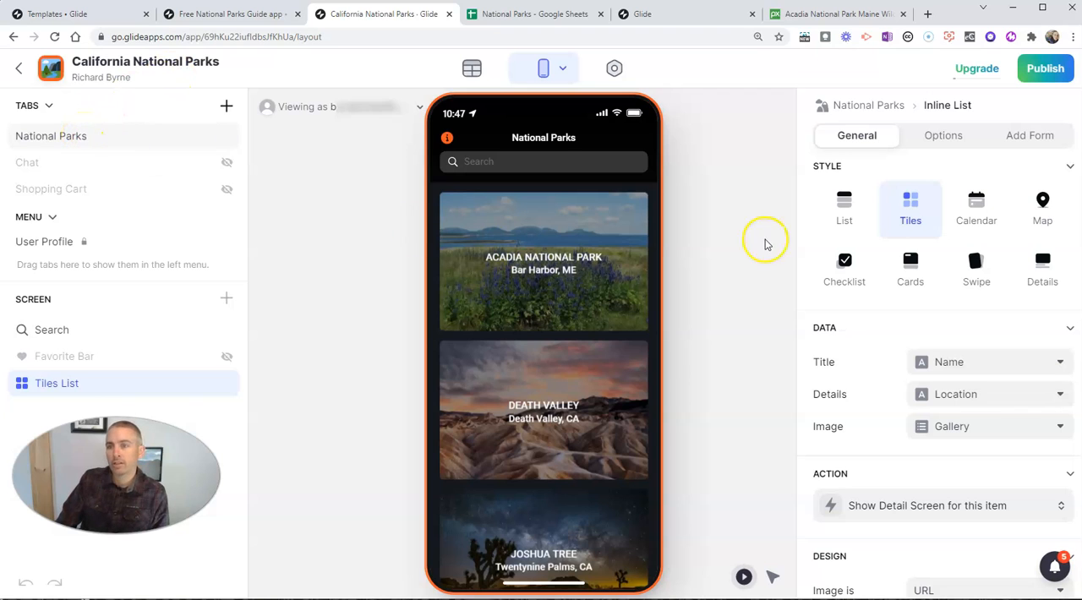
# Step: Publish the California National Parks app and close the publishing details
pyautogui.click(1049, 70)
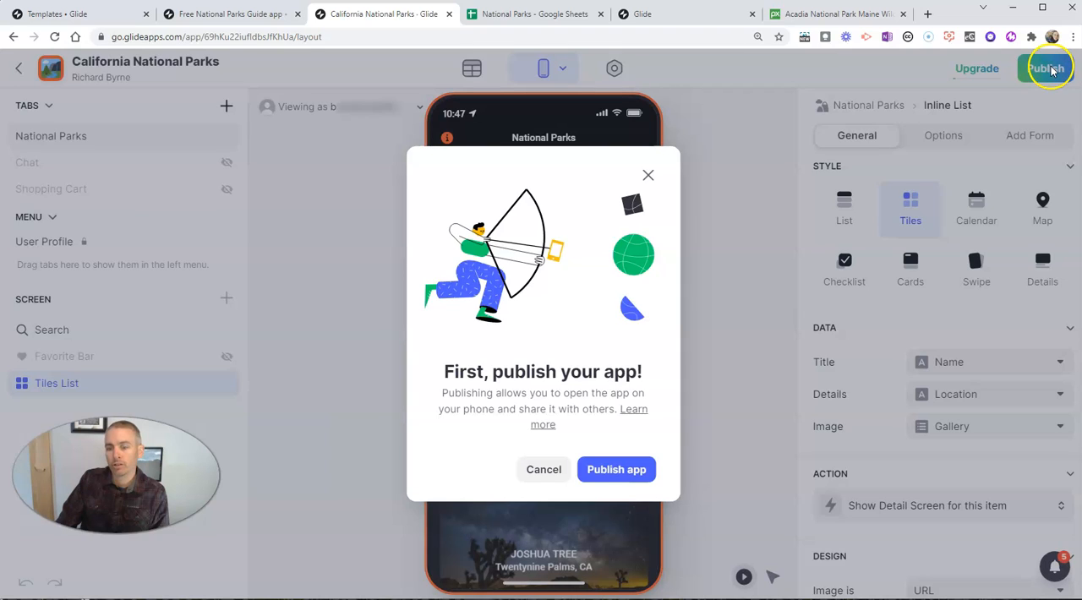
pyautogui.click(624, 476)
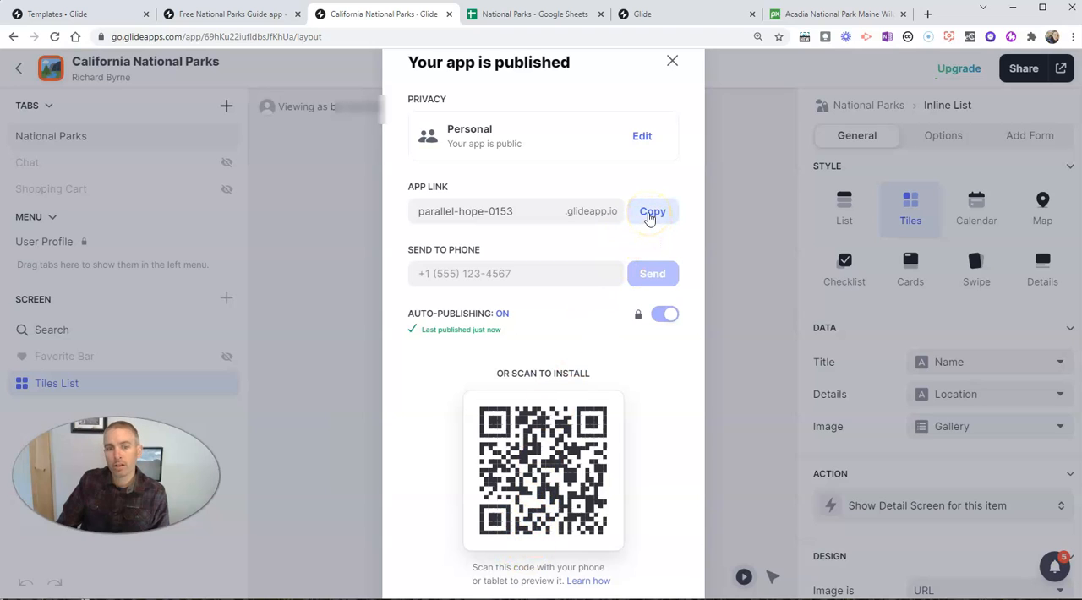
pyautogui.click(672, 61)
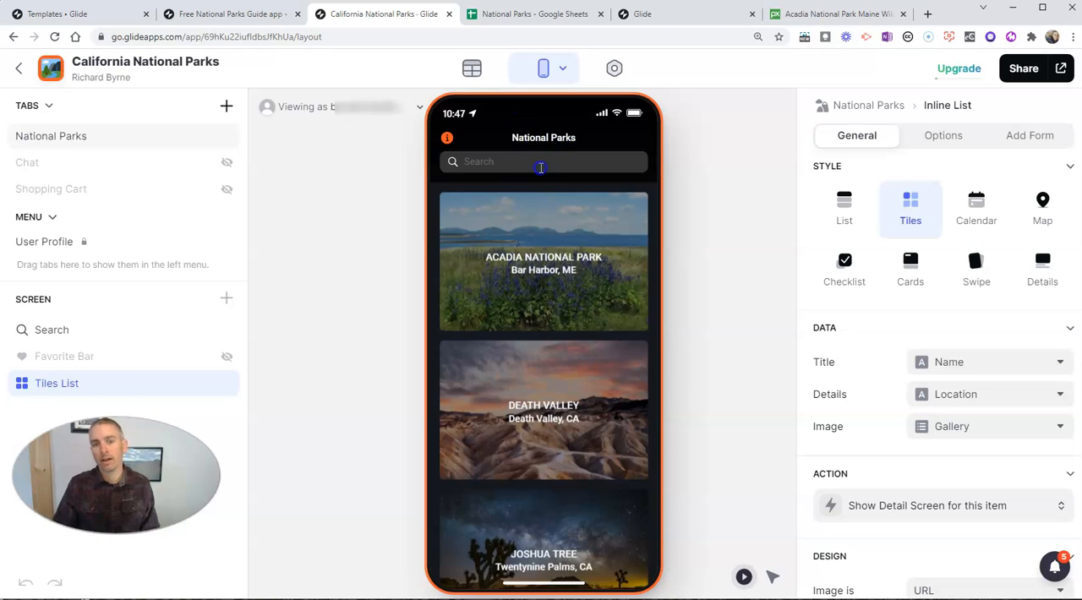
pyautogui.click(546, 218)
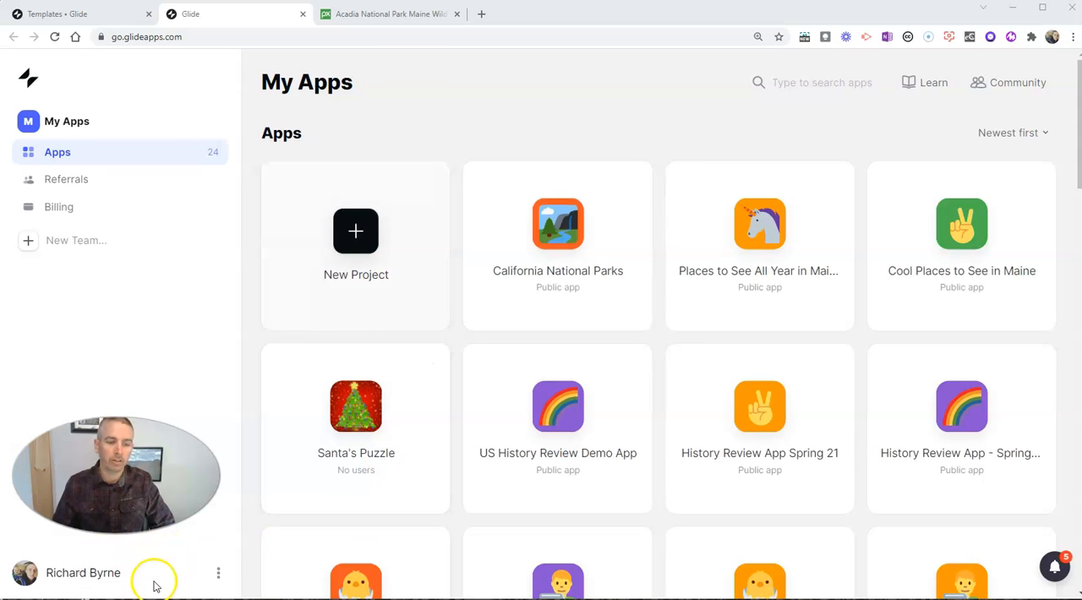
pyautogui.click(359, 237)
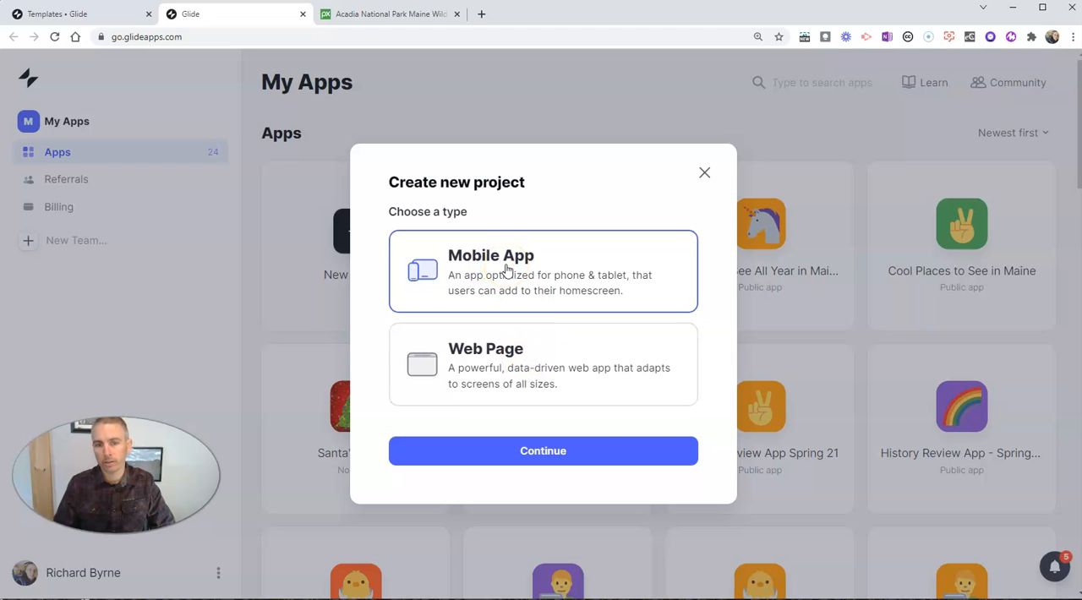
pyautogui.click(563, 452)
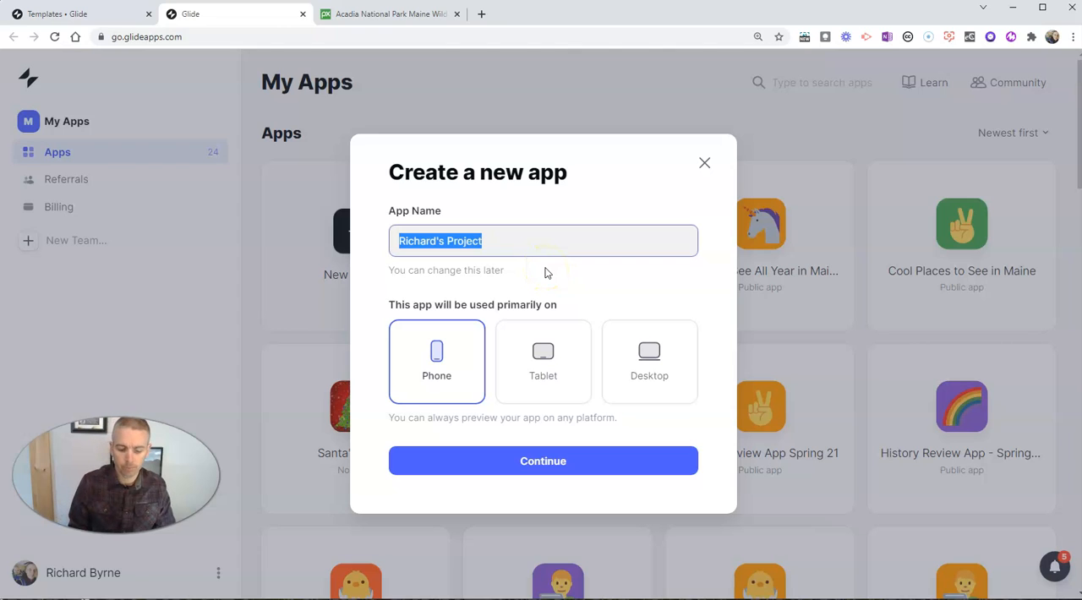
pyautogui.write('Places to Visit ')
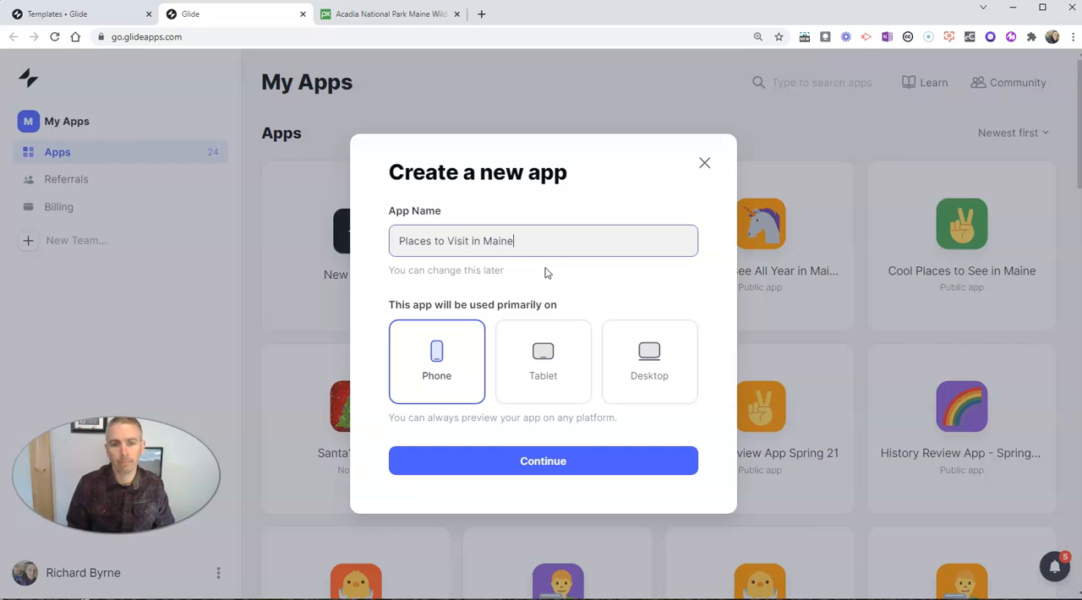
pyautogui.write('in Maine')
pyautogui.click(446, 374)
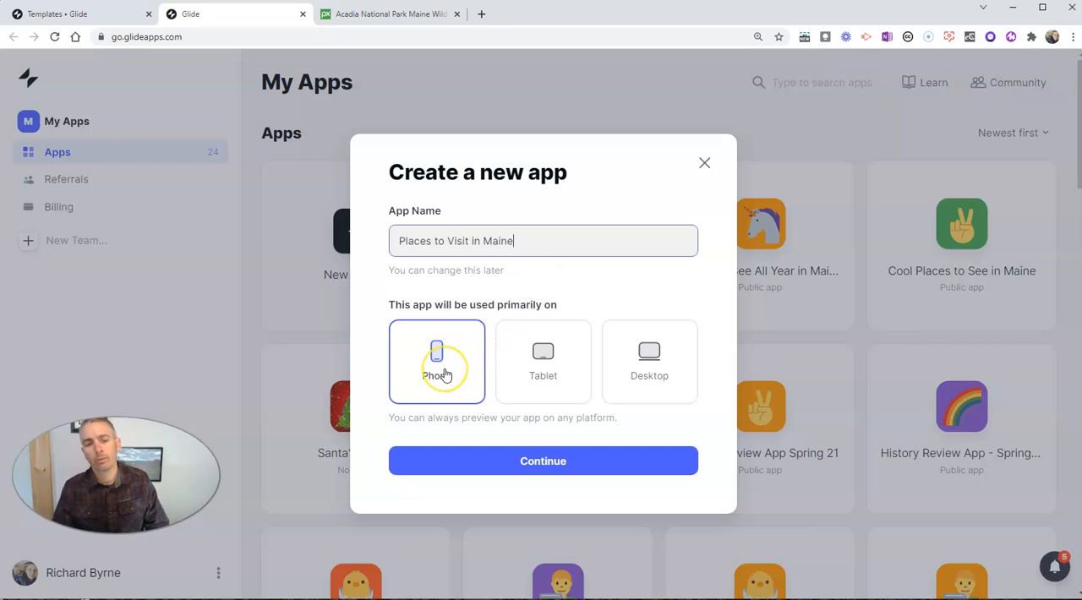
pyautogui.click(563, 459)
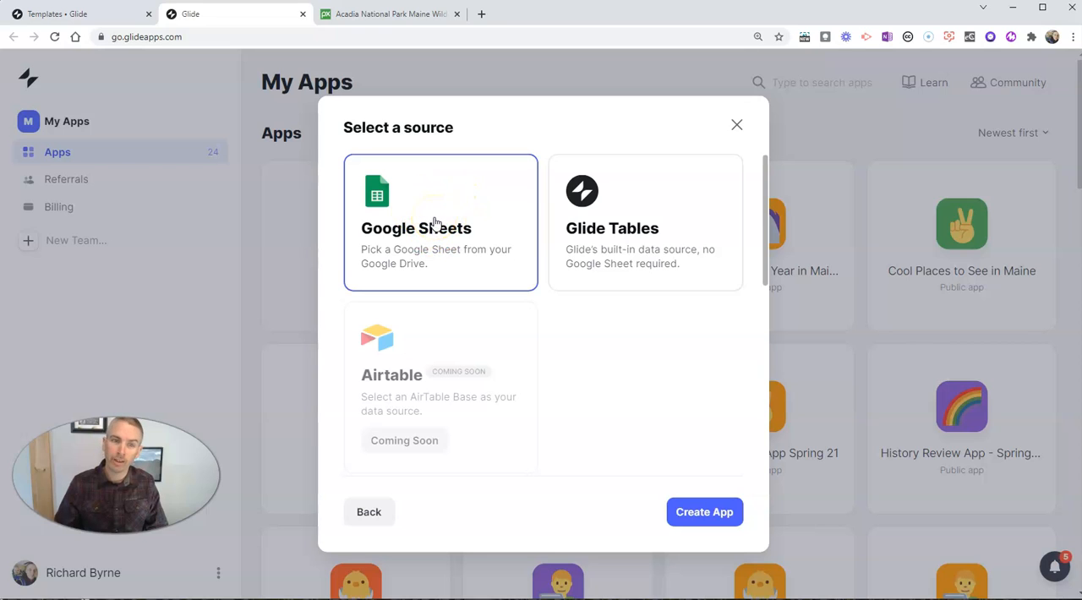
pyautogui.click(718, 514)
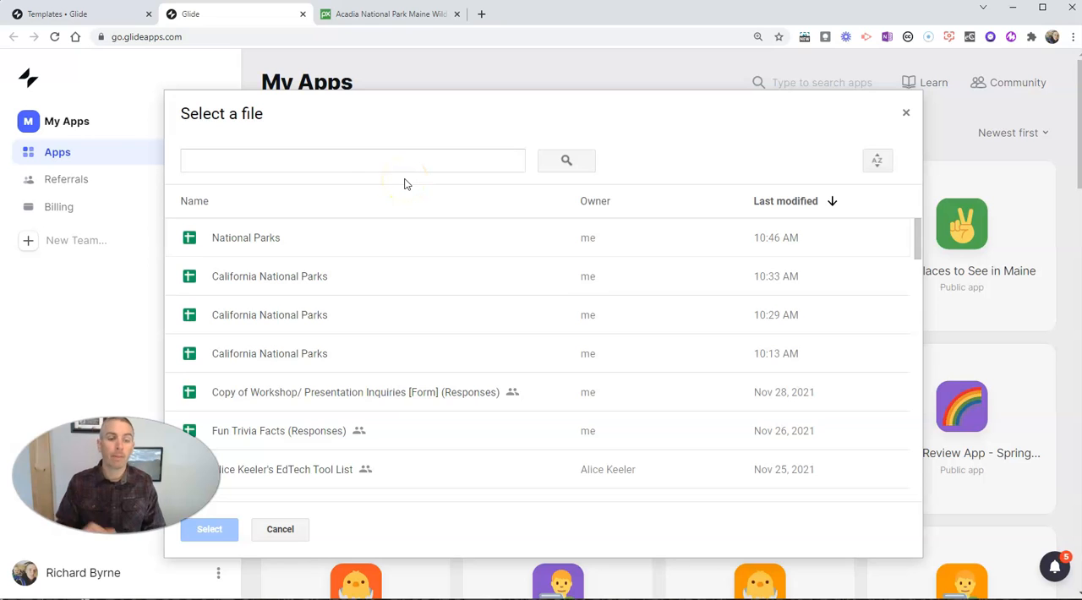
pyautogui.click(288, 534)
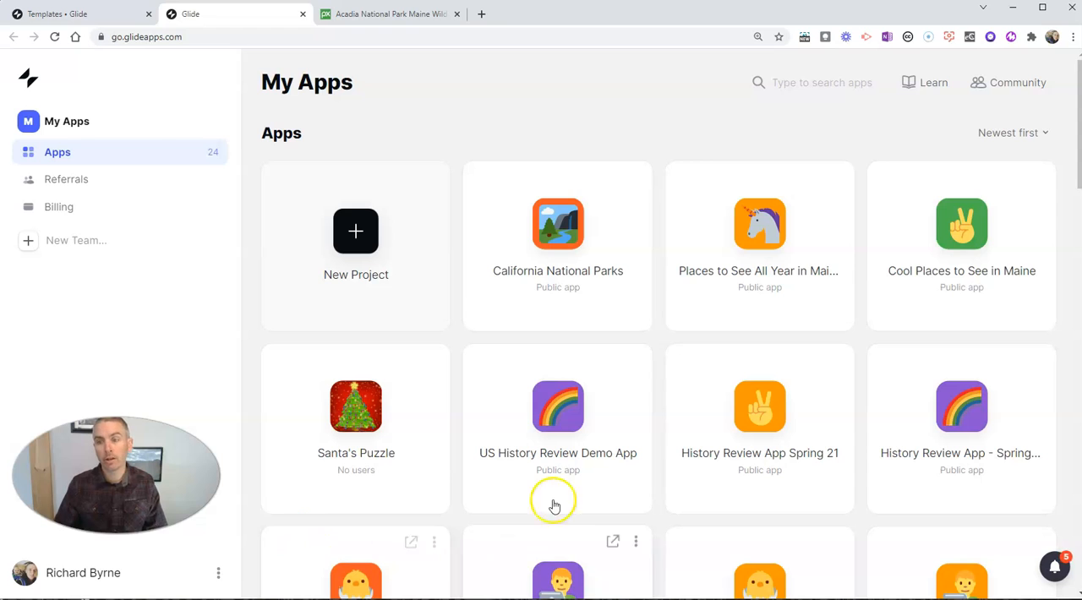
# Step: Create a new Google Sheets spreadsheet through sheets.new and name it Places to See in Maine
pyautogui.click(482, 14)
pyautogui.write('s')
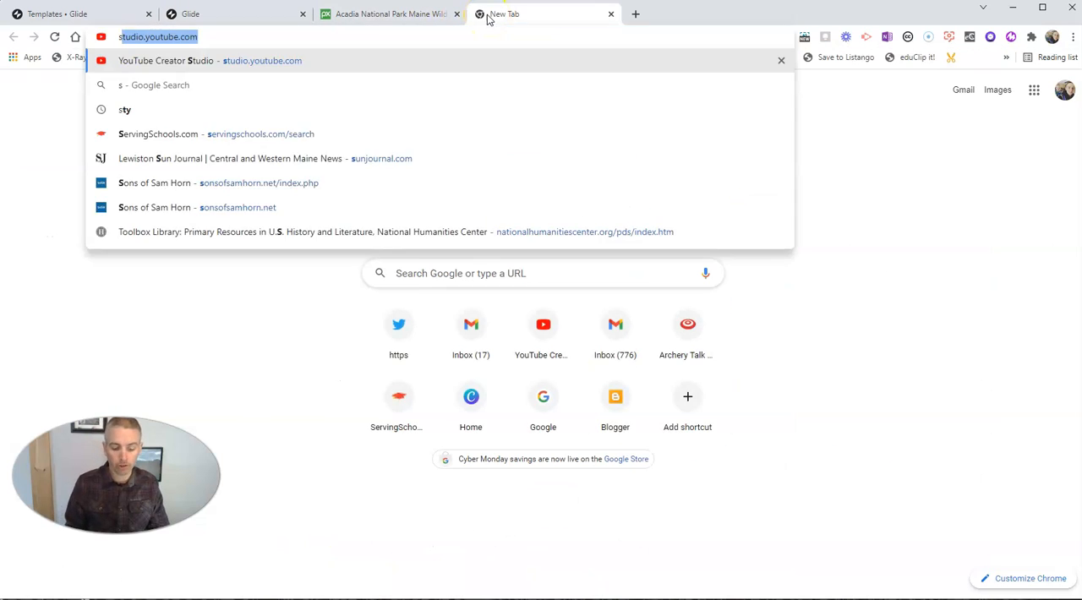
pyautogui.write('heets.new')
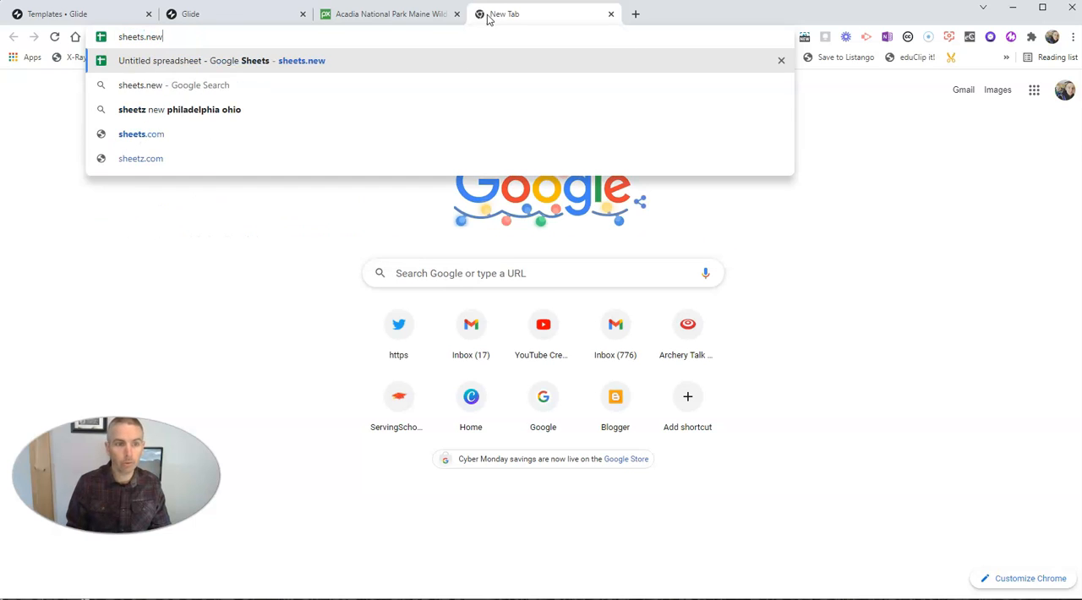
pyautogui.press('Return')
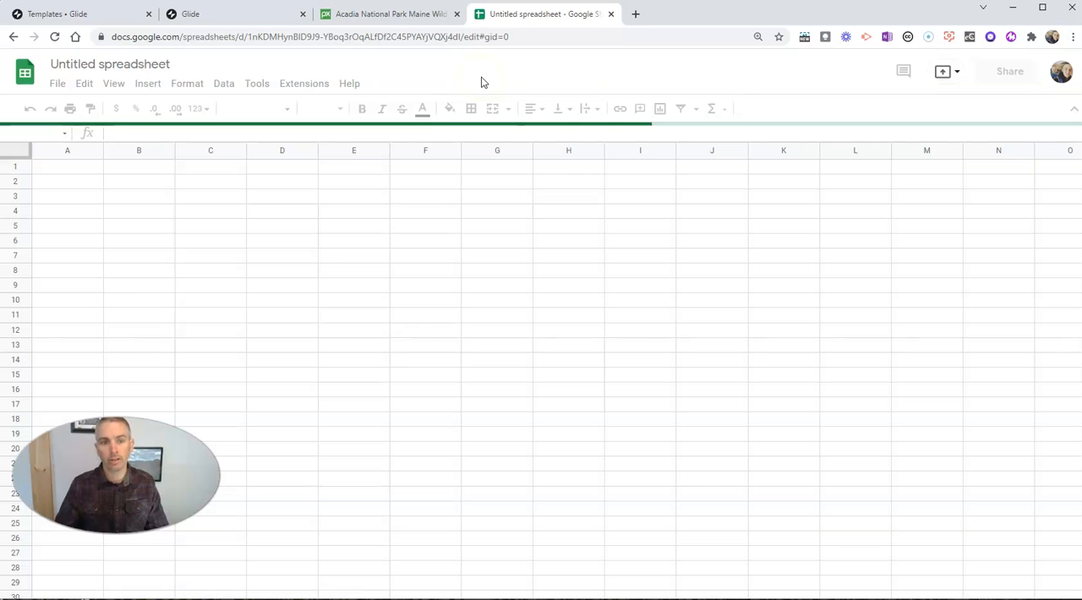
pyautogui.click(123, 64)
pyautogui.write('P')
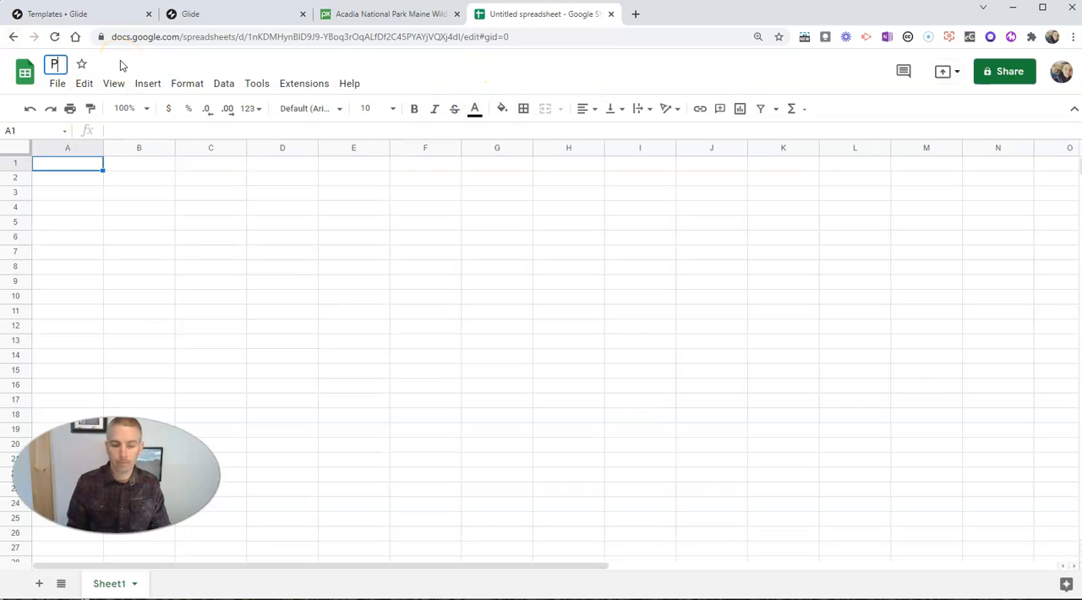
pyautogui.write('laces to See in Maine')
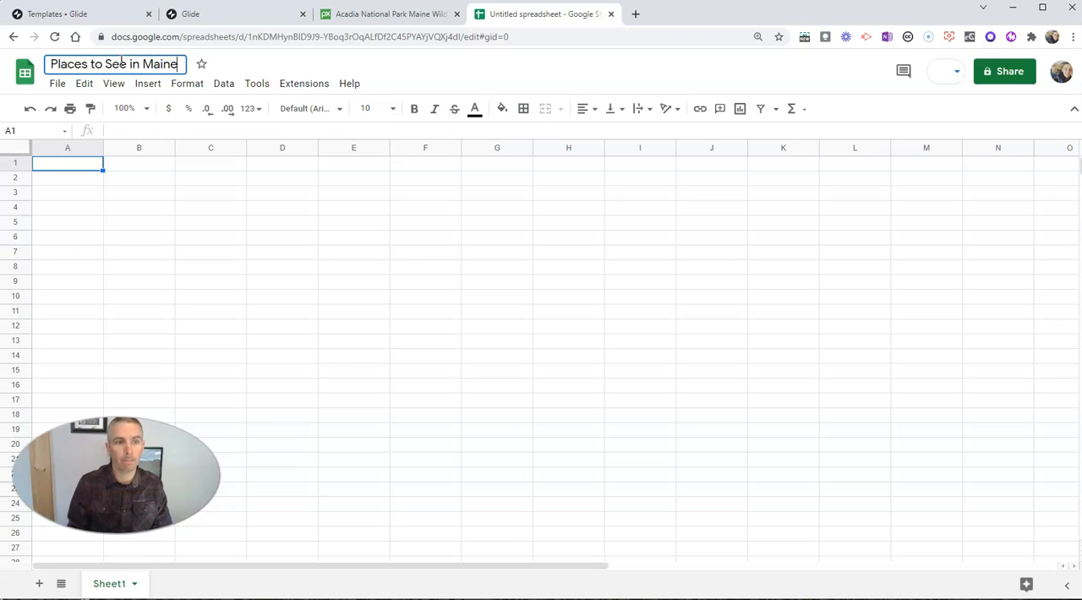
pyautogui.press('Return')
# Step: Enter the headers Name of Place in A1 and Location of the Place in B1
pyautogui.click(81, 170)
pyautogui.doubleClick(76, 169)
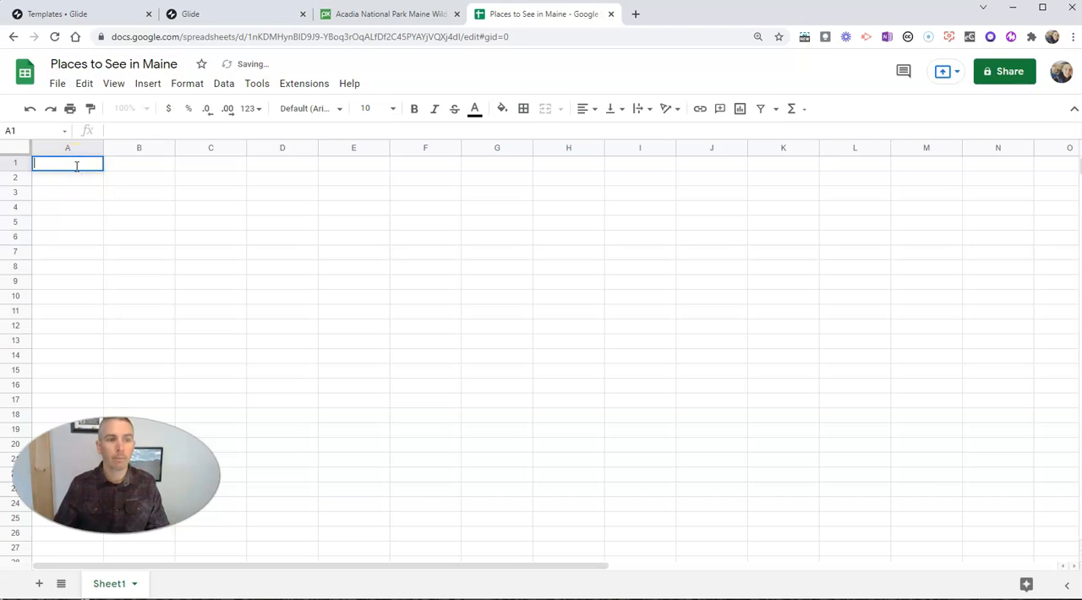
pyautogui.write('Name of Place')
pyautogui.doubleClick(121, 164)
pyautogui.write('Loc')
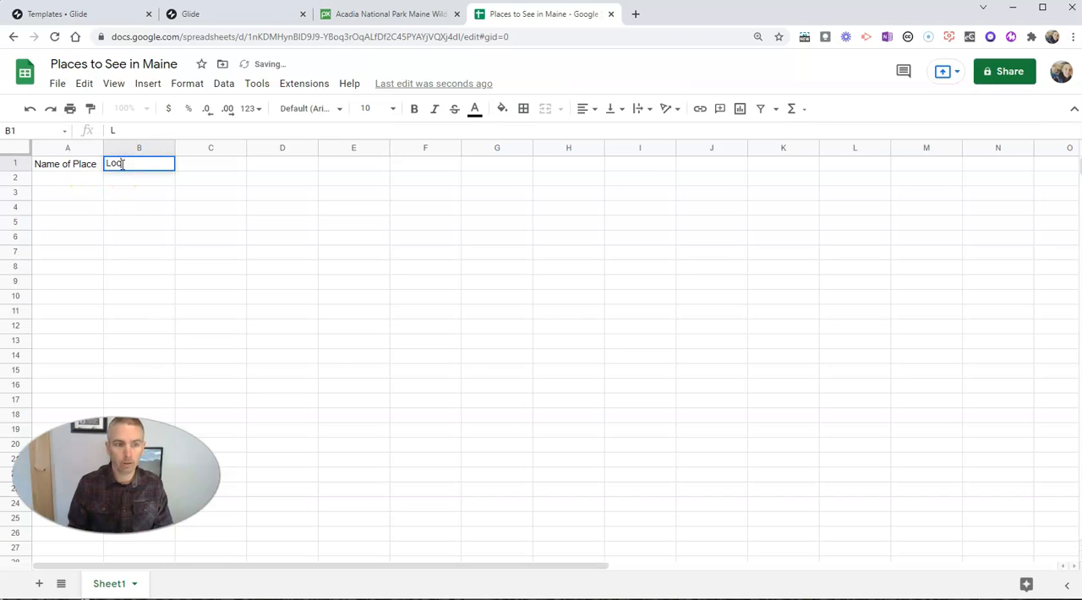
pyautogui.write('aion')
pyautogui.press('BackSpace')
pyautogui.write('ion of the Place')
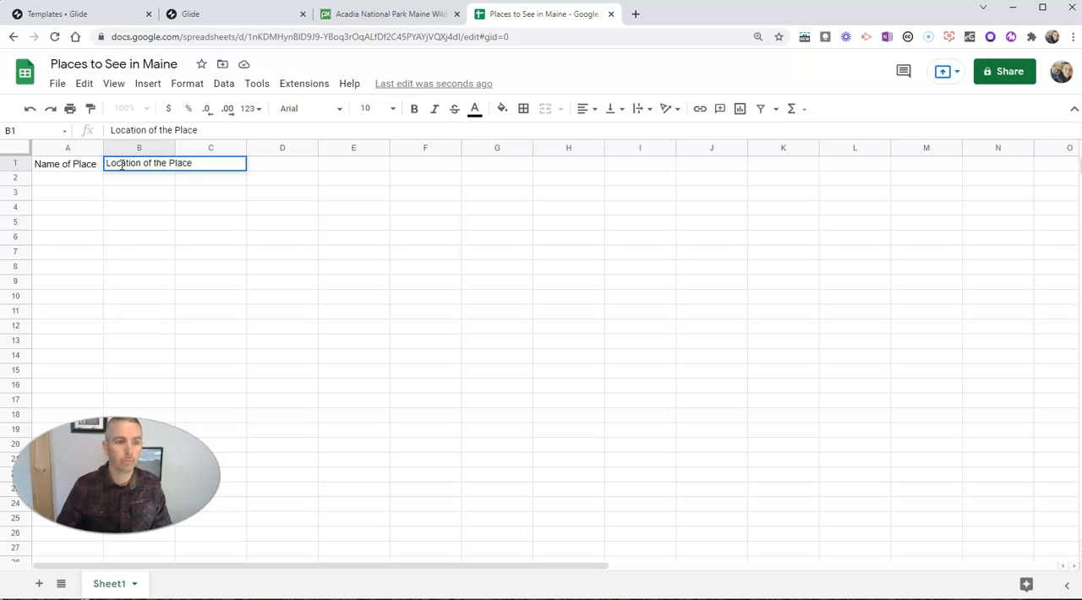
pyautogui.click(141, 184)
# Step: Add the headers Interesting Information in C1 and Image in D1
pyautogui.doubleClick(206, 163)
pyautogui.write('Interesting Information')
pyautogui.click(207, 187)
pyautogui.doubleClick(273, 165)
pyautogui.write('Image')
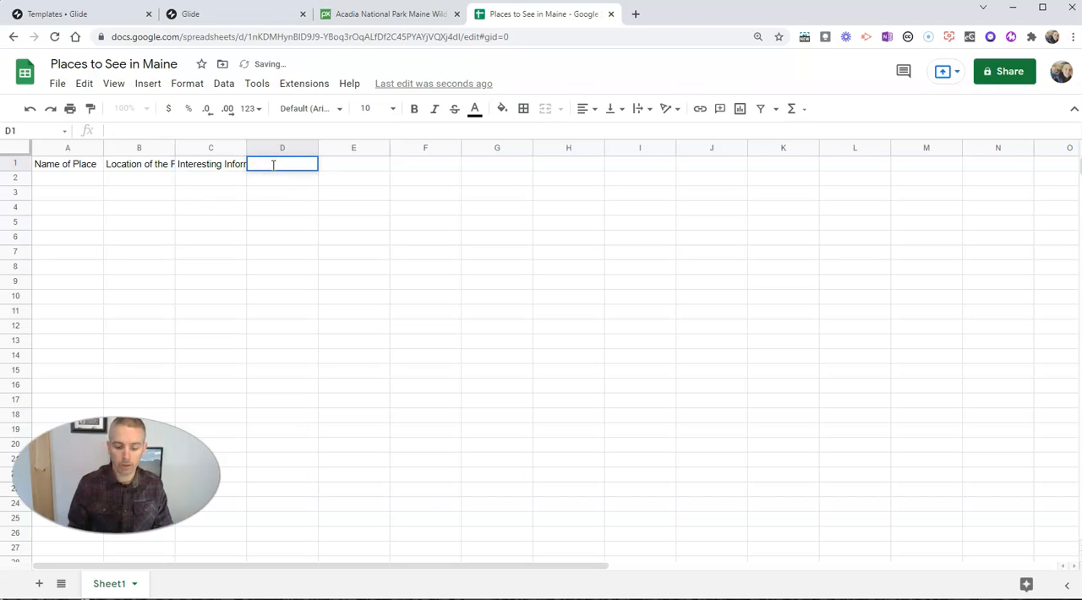
# Step: Add the header How to Get There in E1
pyautogui.click(339, 166)
pyautogui.doubleClick(339, 166)
pyautogui.write('MaH')
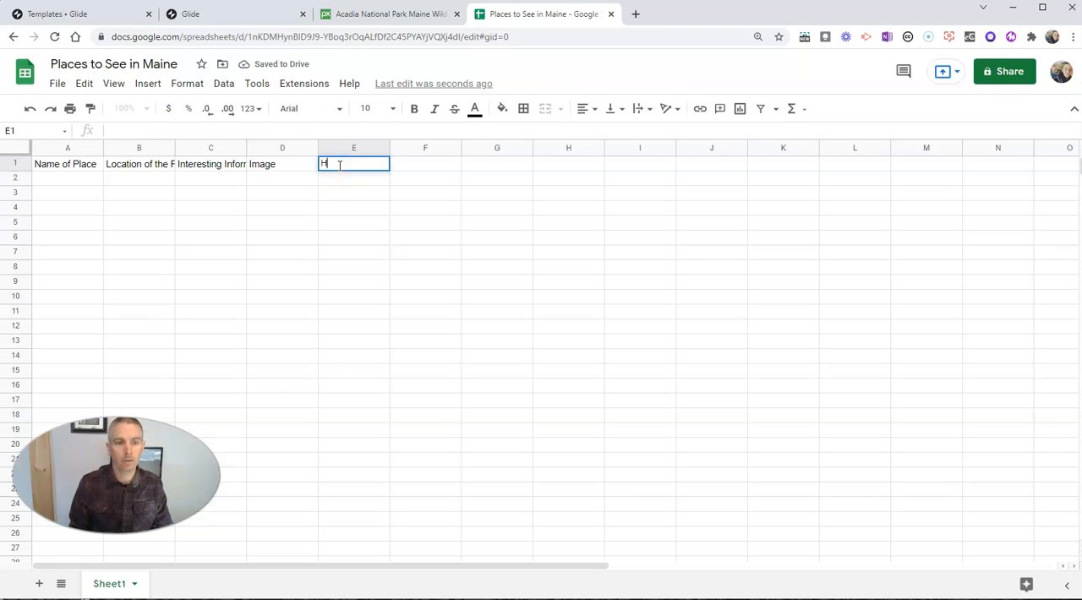
pyautogui.write('ow to Get There')
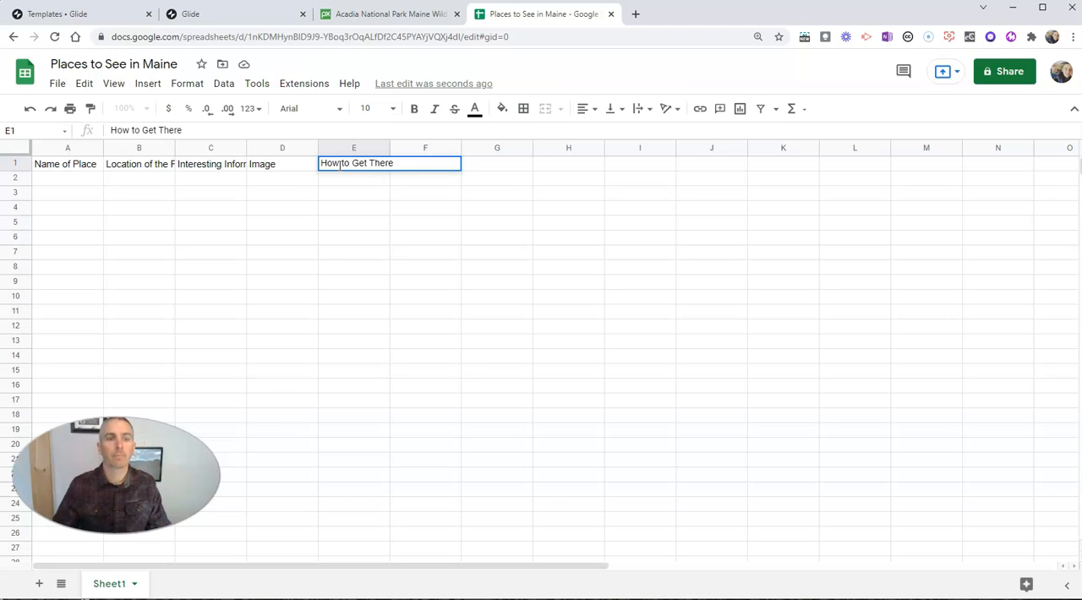
pyautogui.click(302, 194)
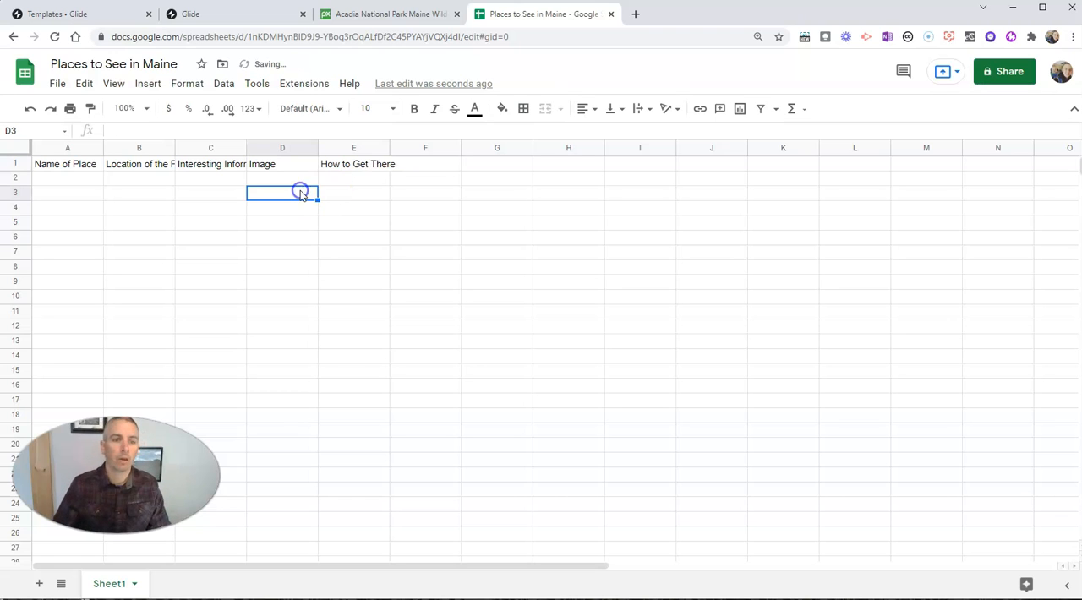
pyautogui.click(52, 168)
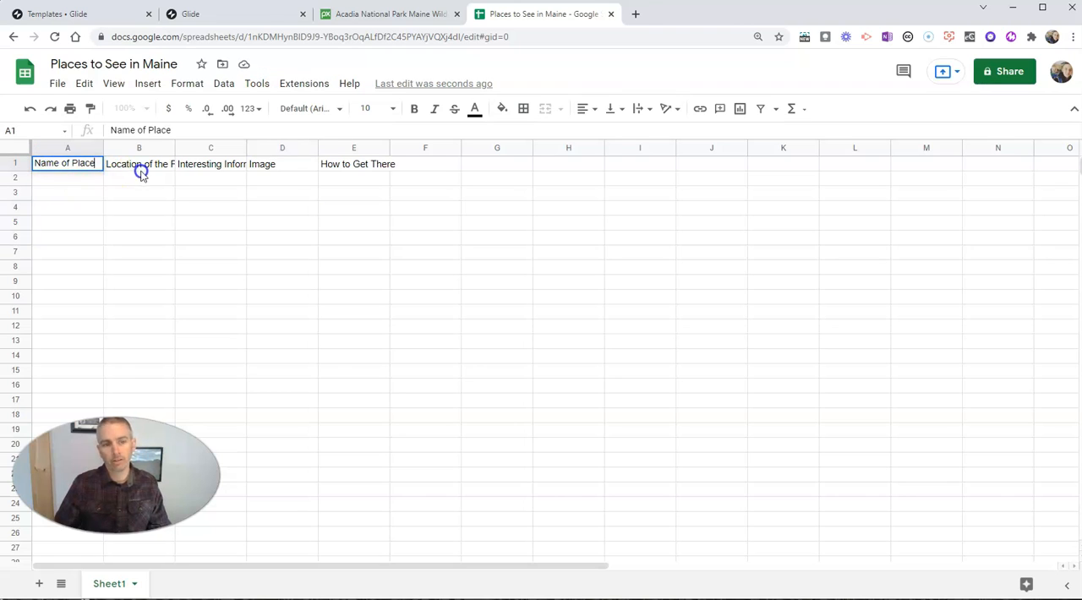
# Step: Enter Acadia National Park as the first place name in A2
pyautogui.click(42, 180)
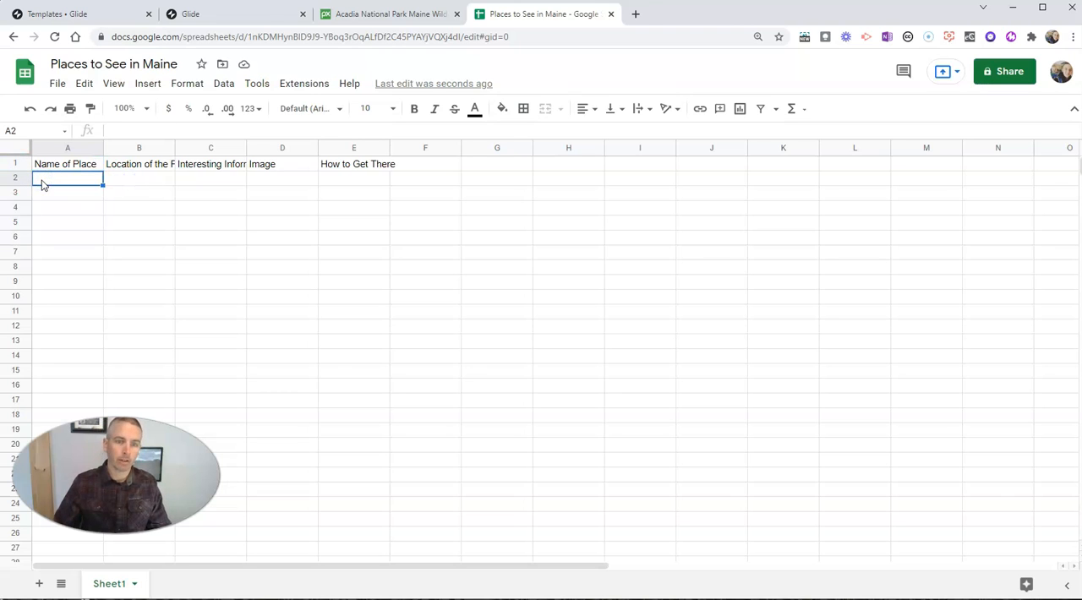
pyautogui.doubleClick(57, 178)
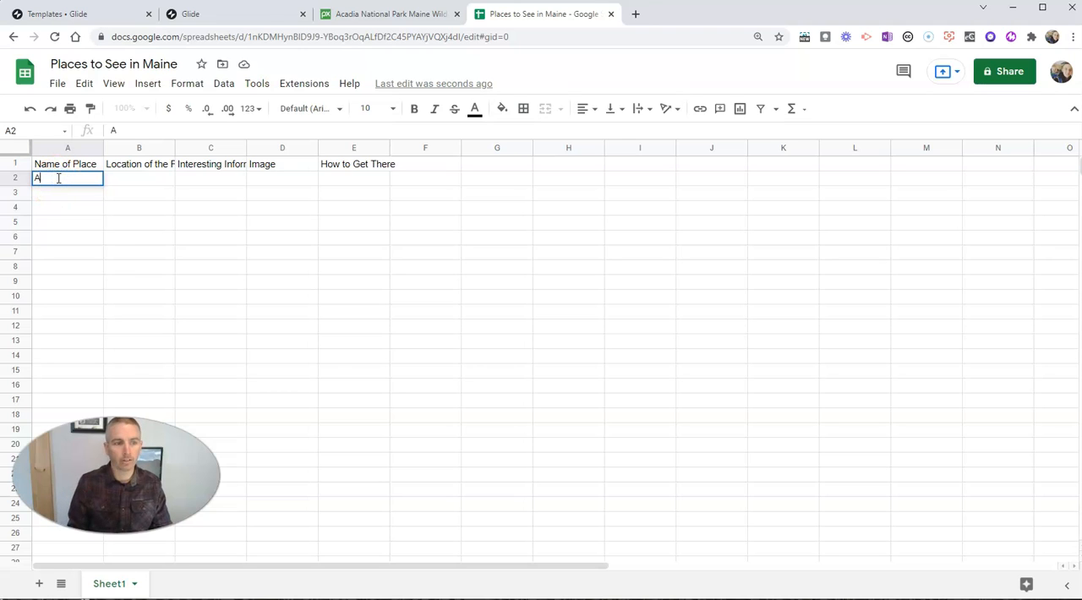
pyautogui.write('Acadia natio')
pyautogui.press('BackSpace')
pyautogui.press('BackSpace')
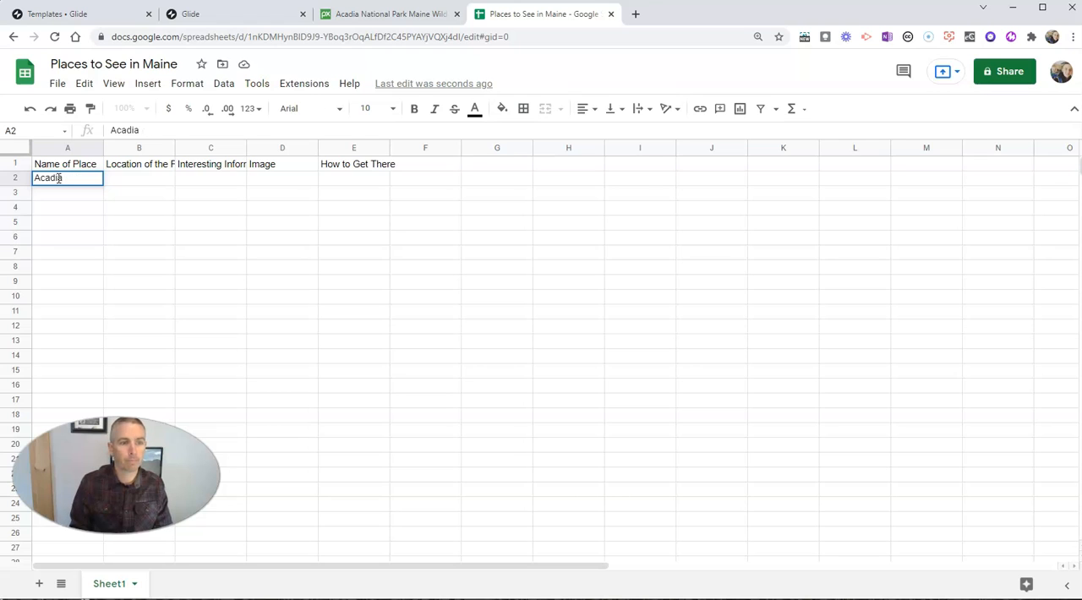
pyautogui.write('National Park')
pyautogui.press('Tab')
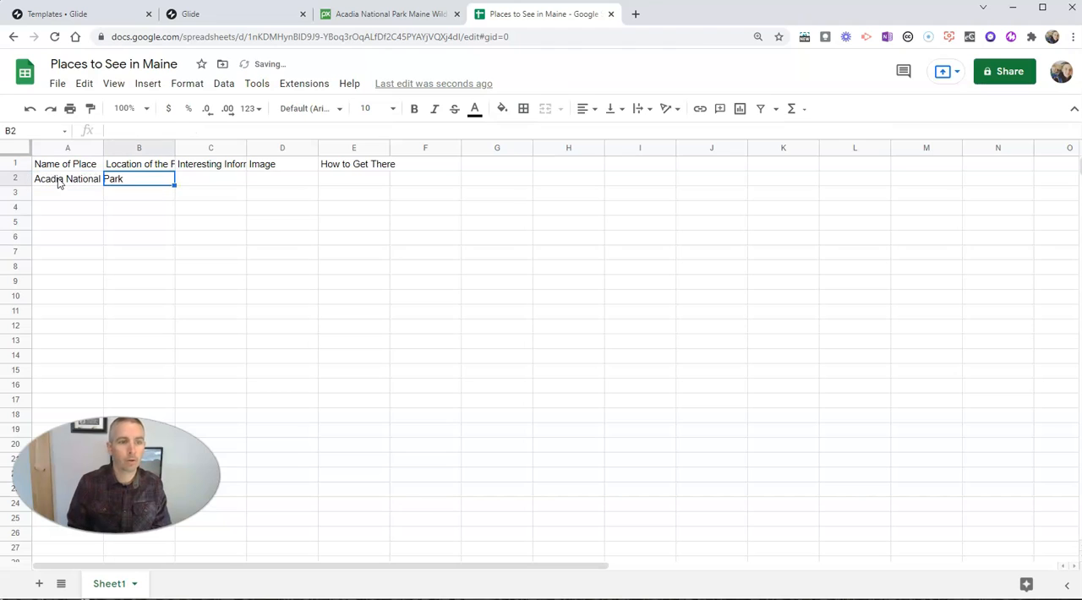
# Step: Enter Bar Harbor, ME as the place's location in B2
pyautogui.write('B')
pyautogui.write('ar Ha')
pyautogui.write('rbor Ma')
pyautogui.press('BackSpace')
pyautogui.press('BackSpace')
pyautogui.press('BackSpace')
pyautogui.write(', ME')
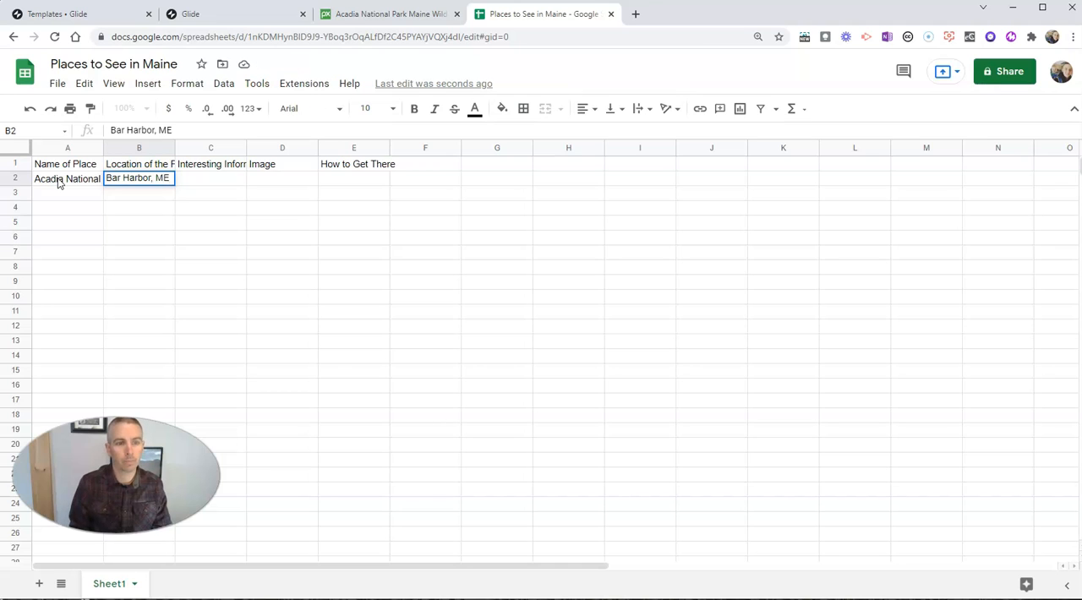
pyautogui.press('Tab')
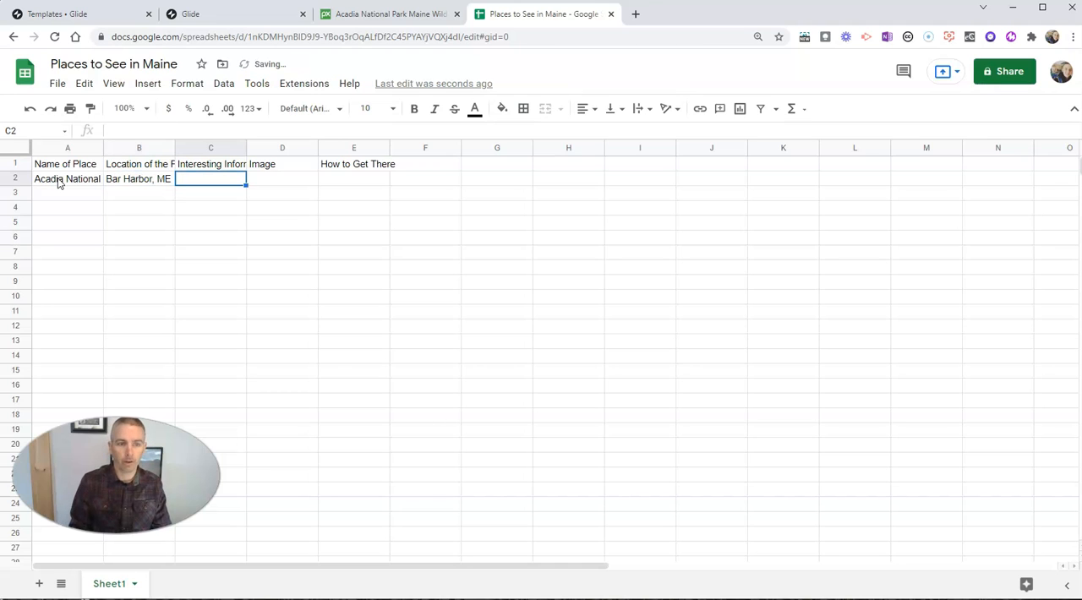
# Step: Write in C2: "The tea house takes reservations. It's really the only way to experience the tea house in Acadia National Park."
pyautogui.write('The')
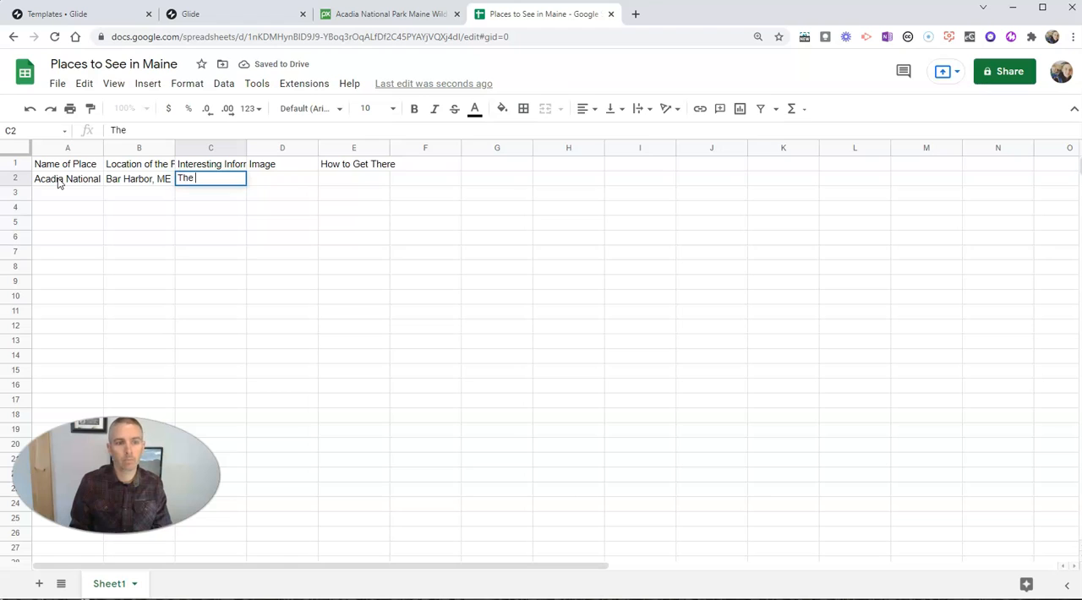
pyautogui.write(' tea ')
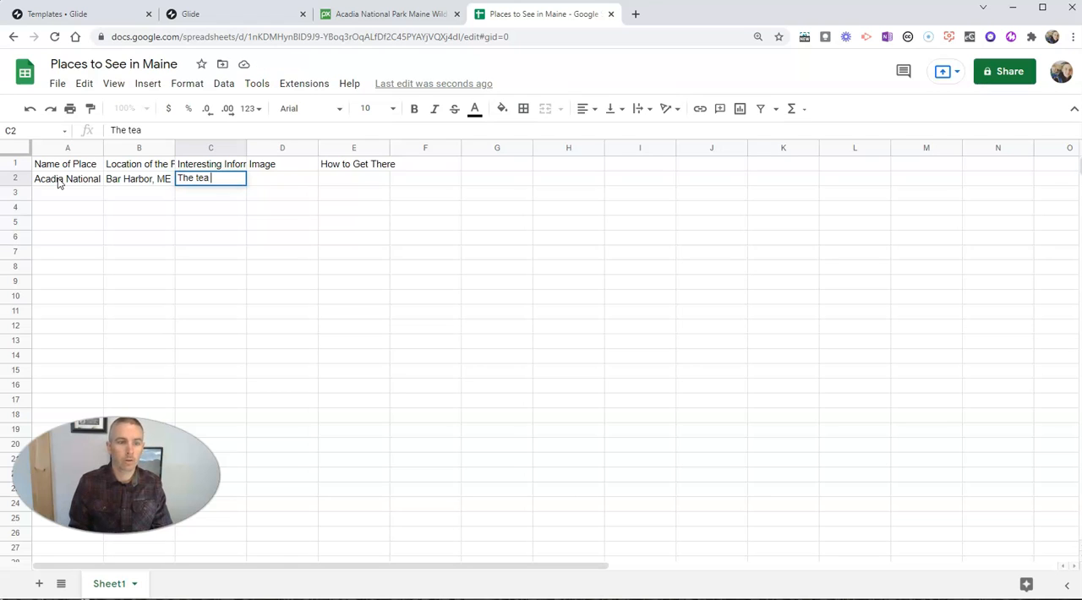
pyautogui.write("house takes reservations. It's")
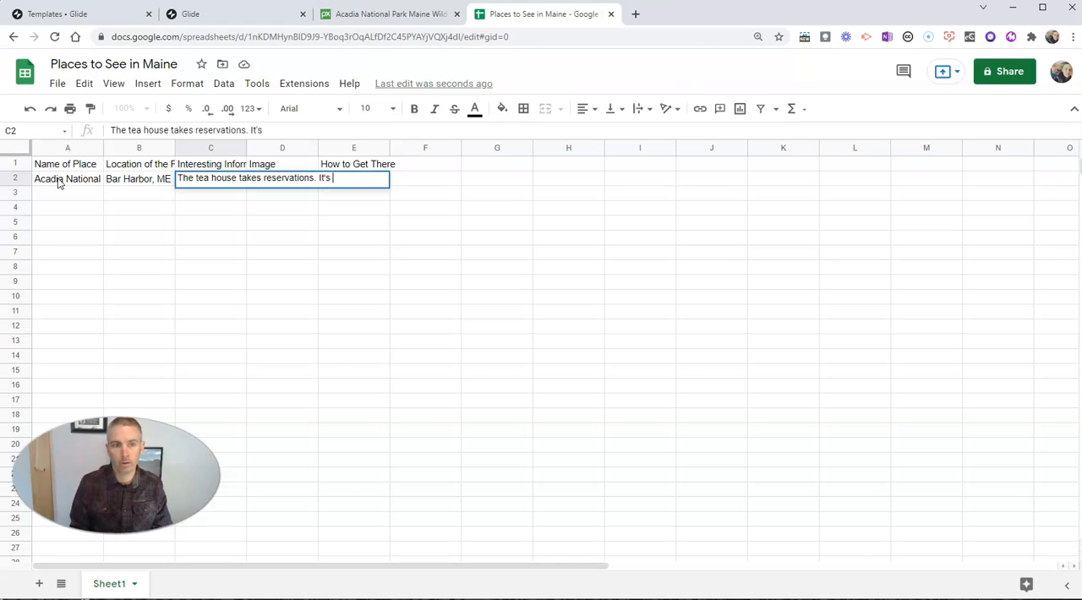
pyautogui.write(' really the only way to expe')
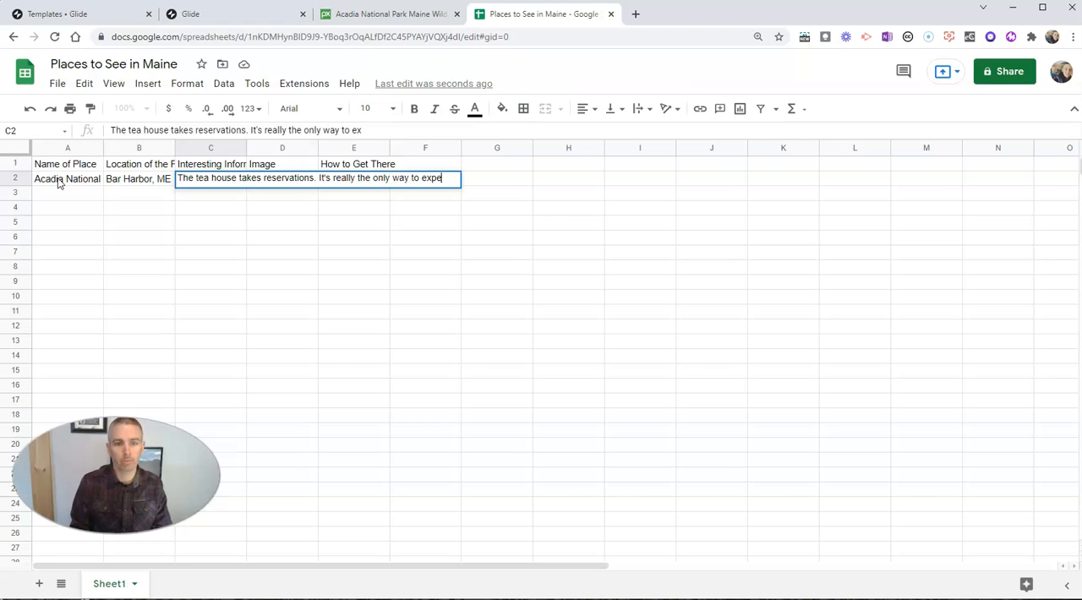
pyautogui.write('rience the tea')
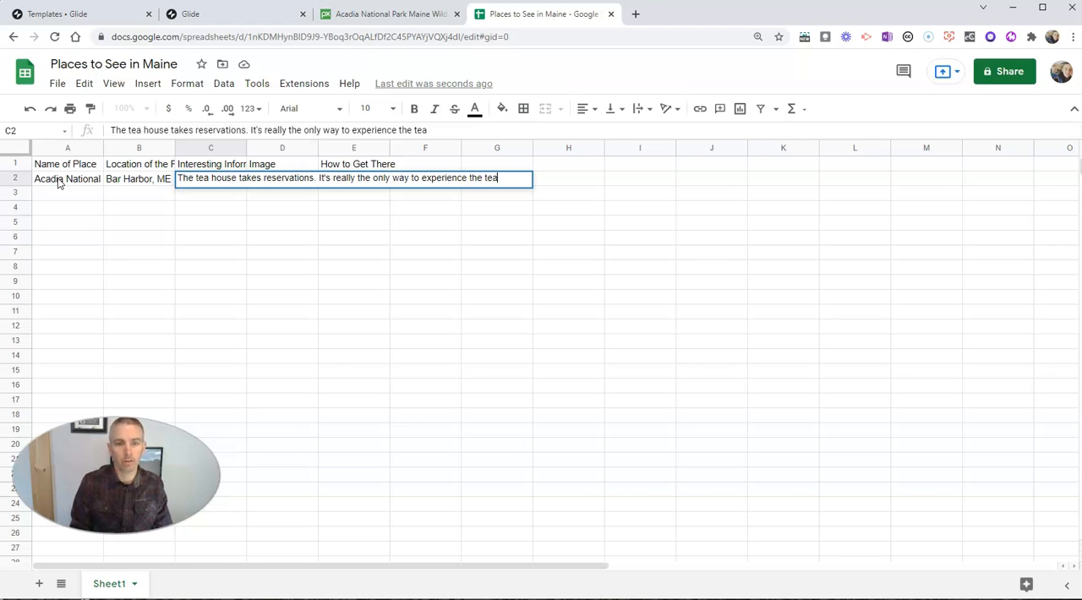
pyautogui.write(' house in ')
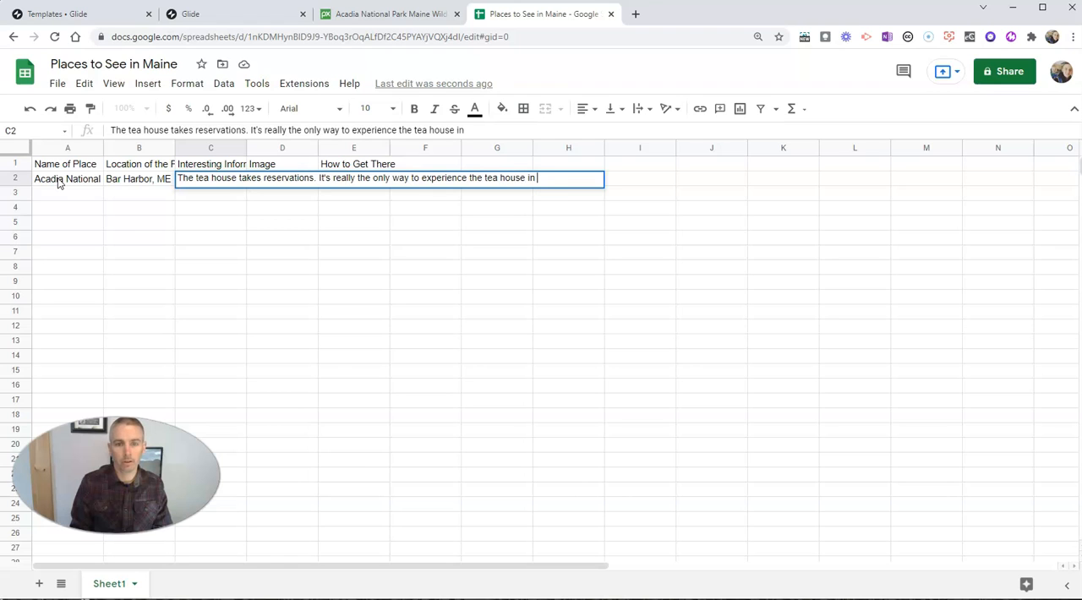
pyautogui.write('Acadia National Pa')
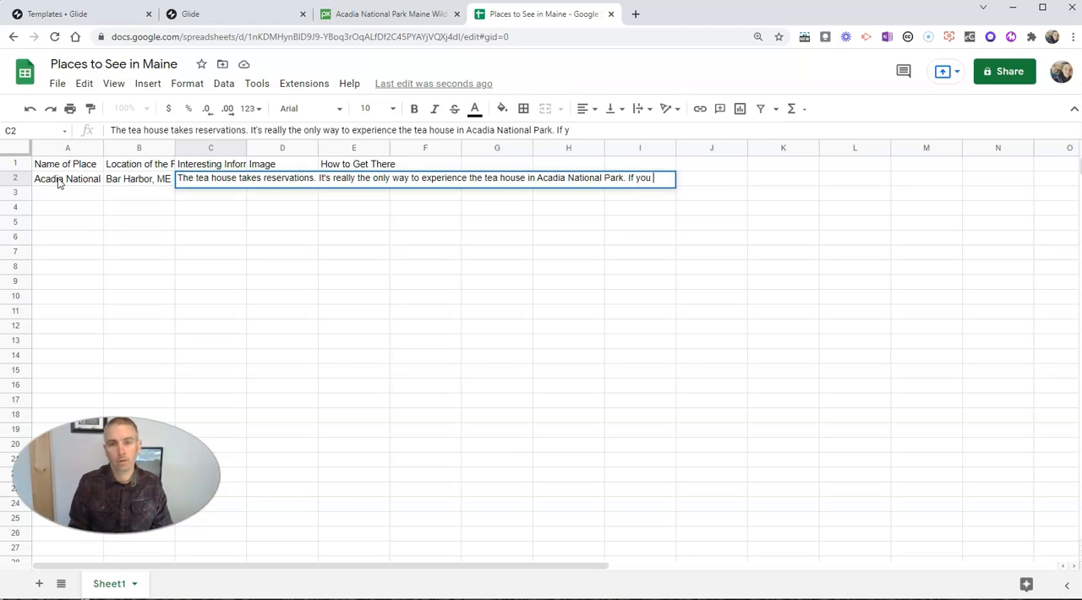
# Step: Complete the C2 text with "If you skip the tea house, there are still plenty of other things to do in the park."
pyautogui.write('rk. If you skip the tea')
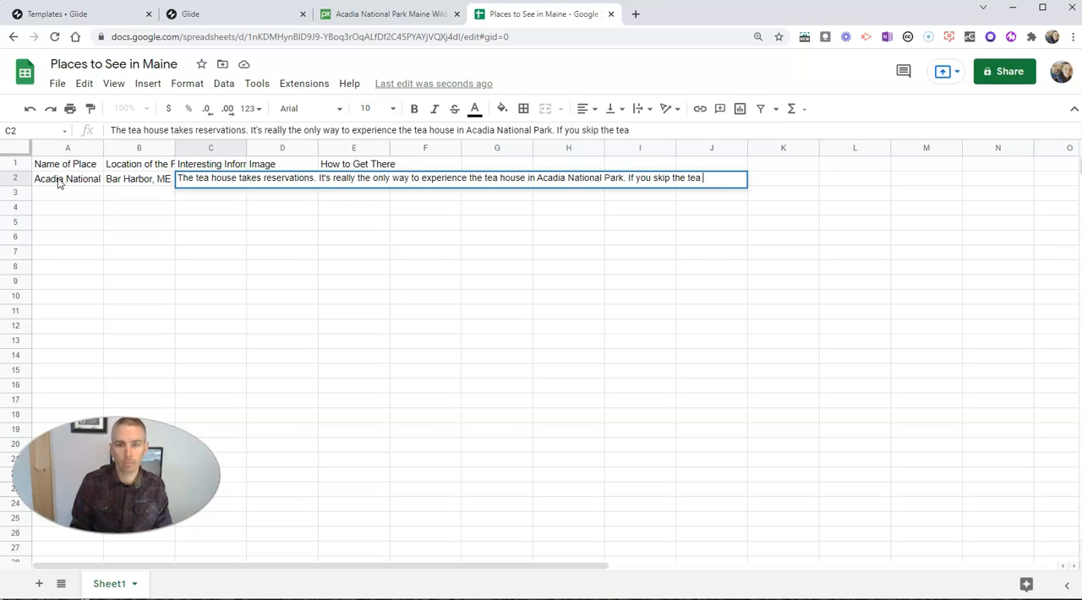
pyautogui.write(' house, there are')
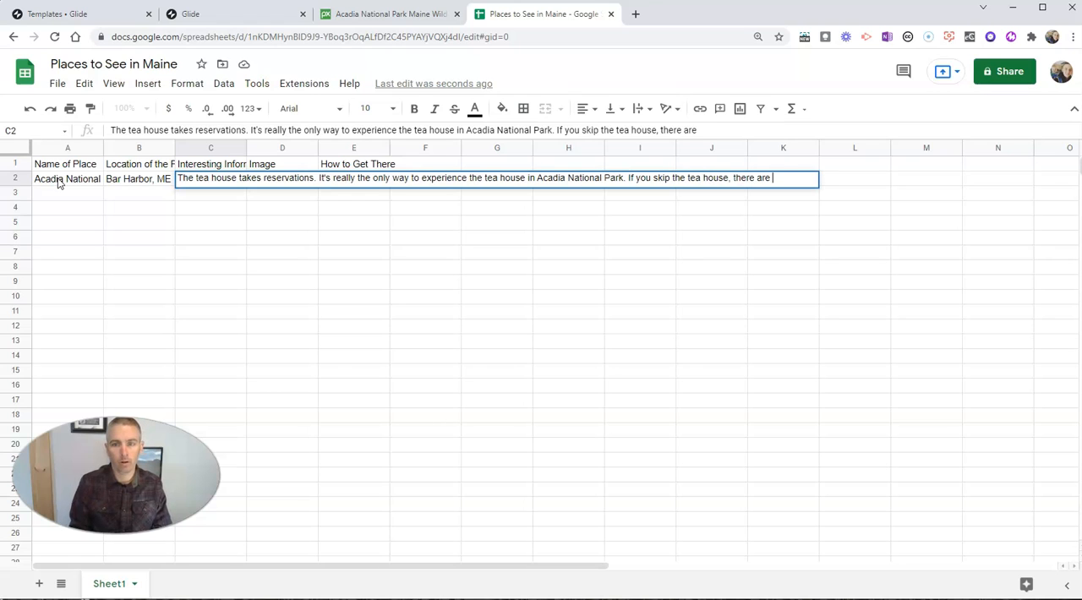
pyautogui.write(' still plenty of other')
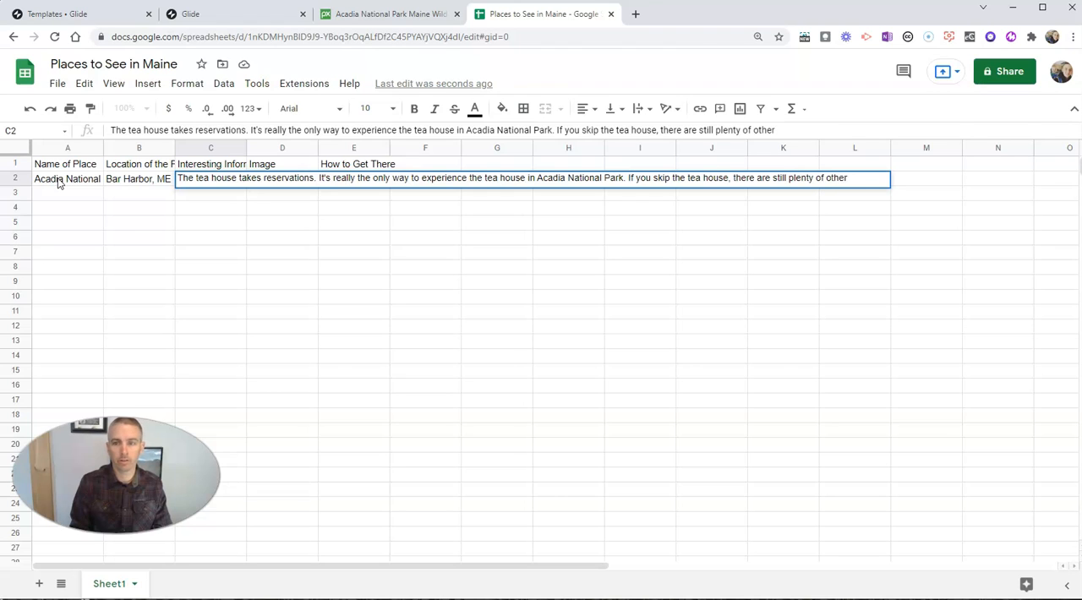
pyautogui.write(' things to do in the park.')
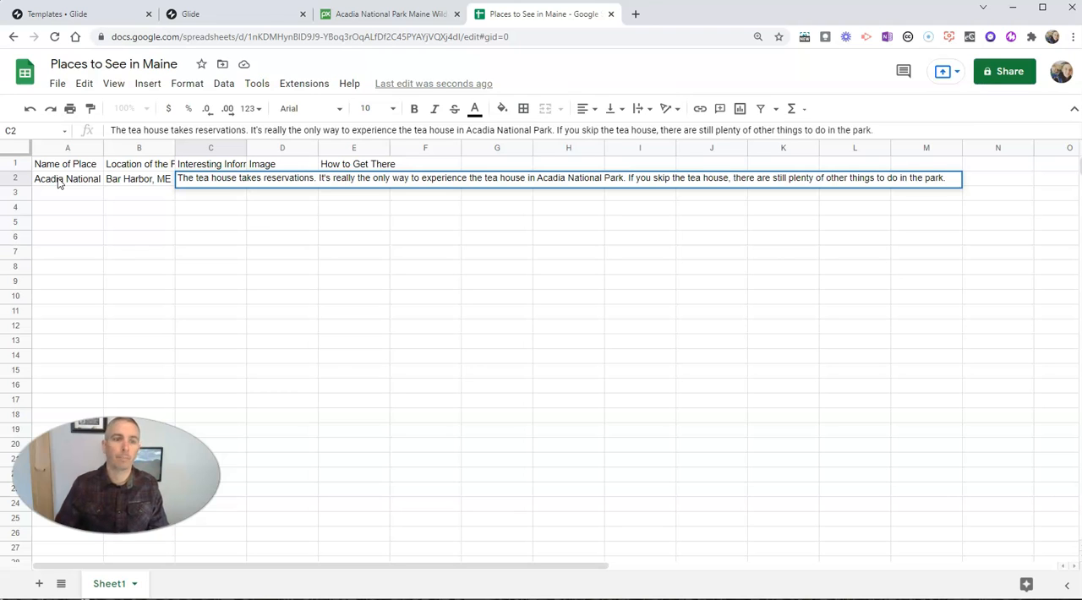
pyautogui.click(241, 240)
# Step: Paste the copied Pixabay image address for Acadia National Park into D2
pyautogui.doubleClick(269, 179)
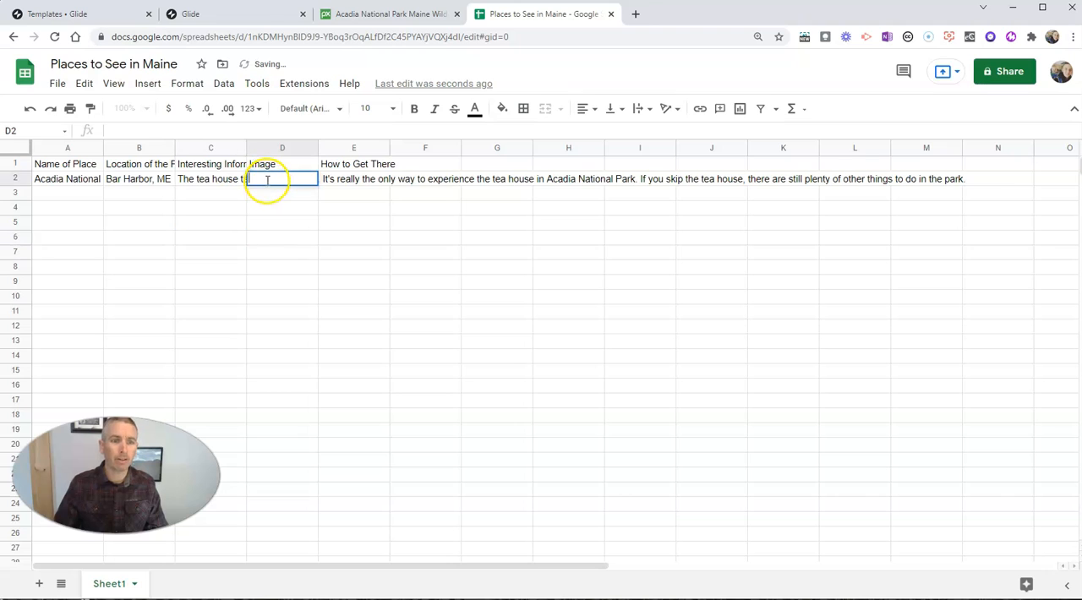
pyautogui.rightClick(267, 182)
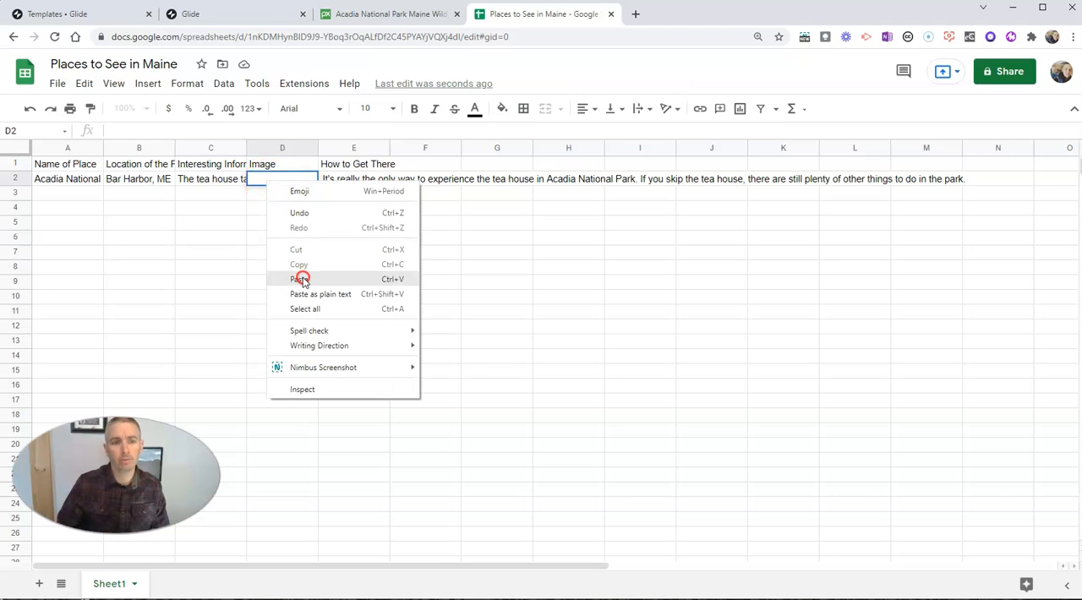
pyautogui.click(301, 280)
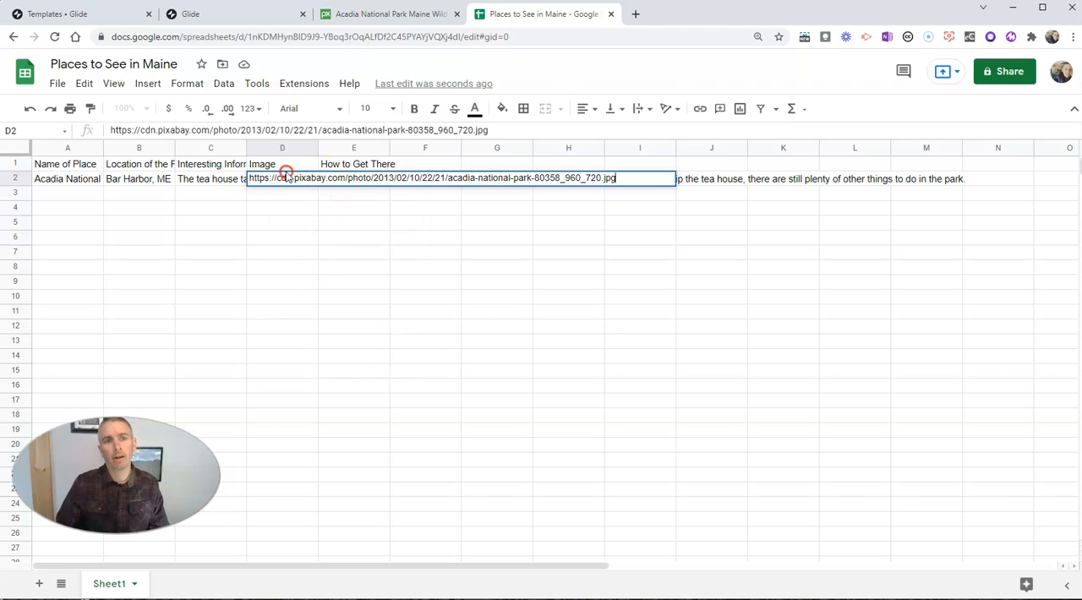
# Step: Copy the image address of the Acadia photo on Pixabay again and return to the spreadsheet
pyautogui.click(237, 14)
pyautogui.click(365, 17)
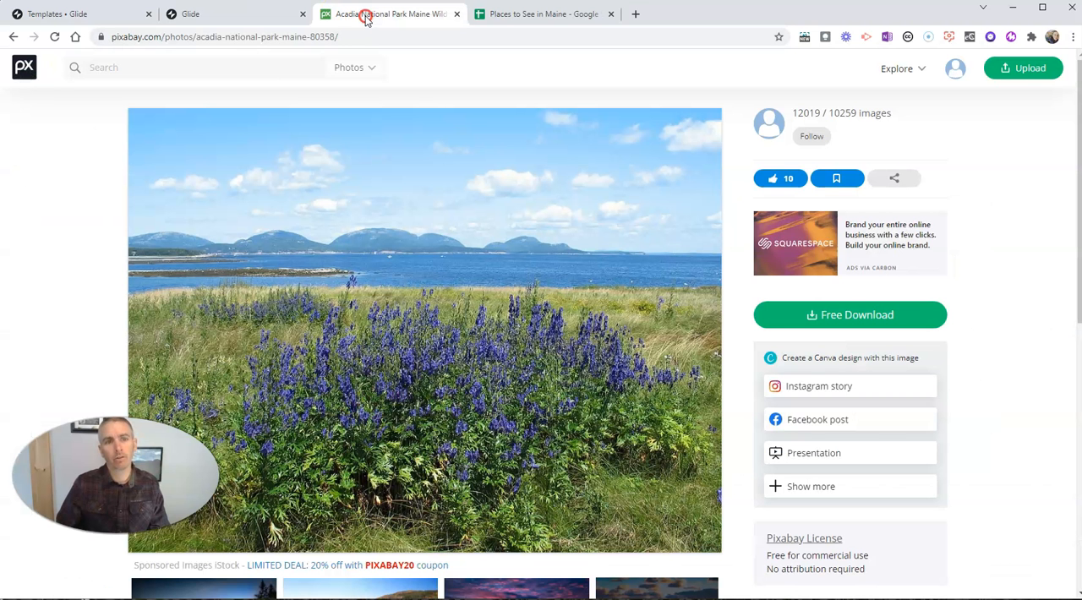
pyautogui.rightClick(415, 234)
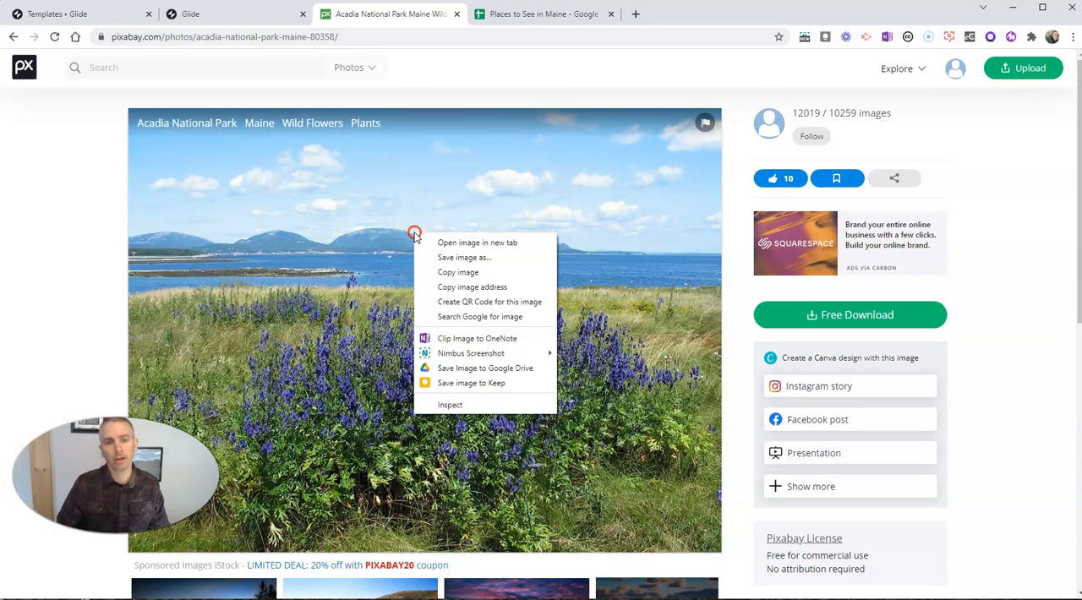
pyautogui.click(462, 288)
pyautogui.click(546, 13)
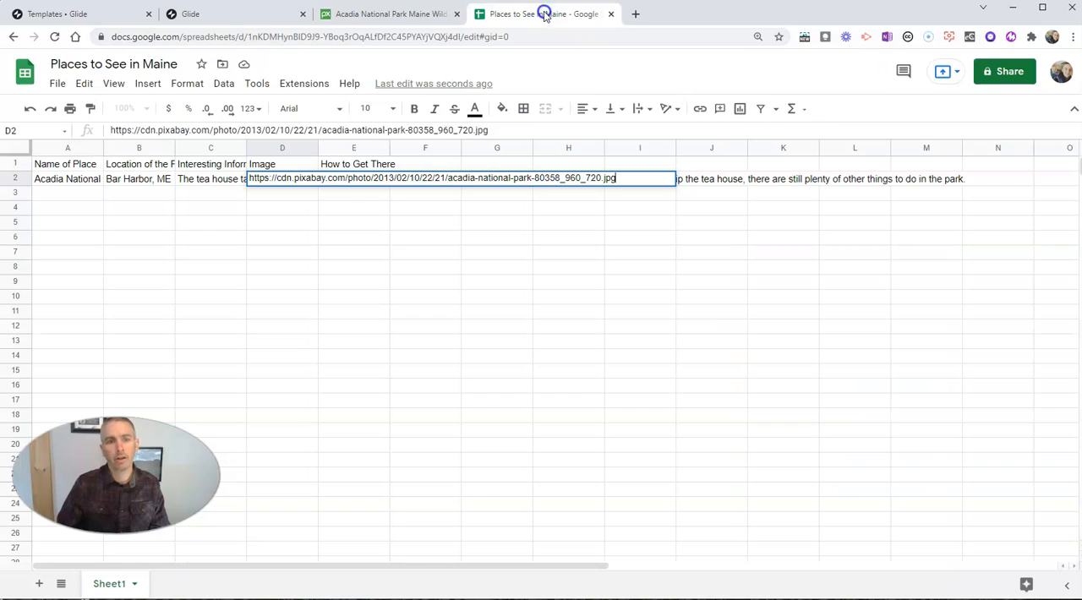
# Step: Commit the image address, open the How to Get There cell E2 for editing, and open Google Maps in a new tab
pyautogui.click(291, 202)
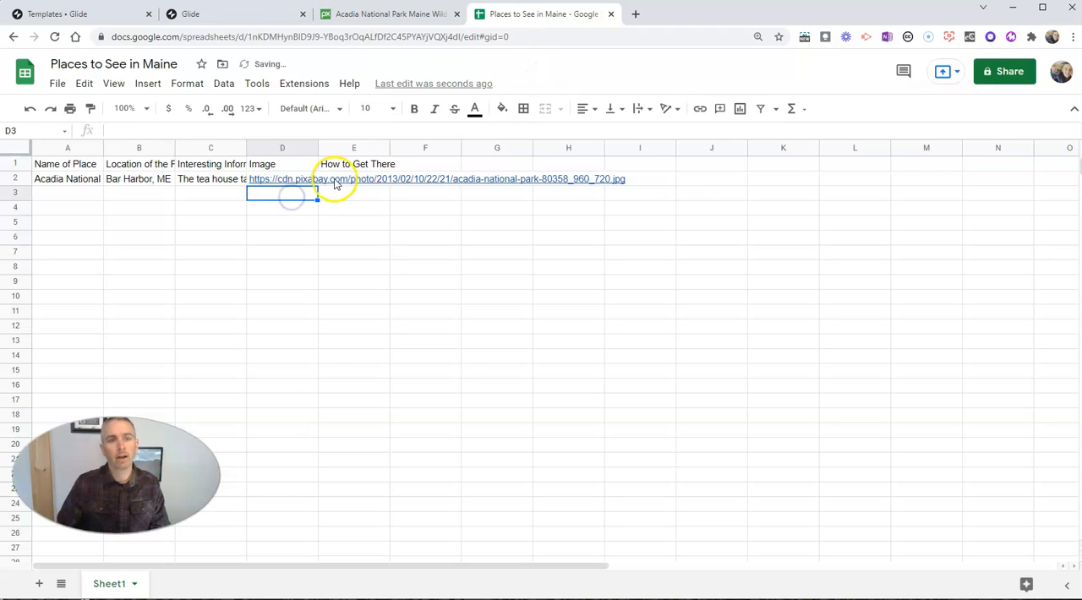
pyautogui.doubleClick(335, 179)
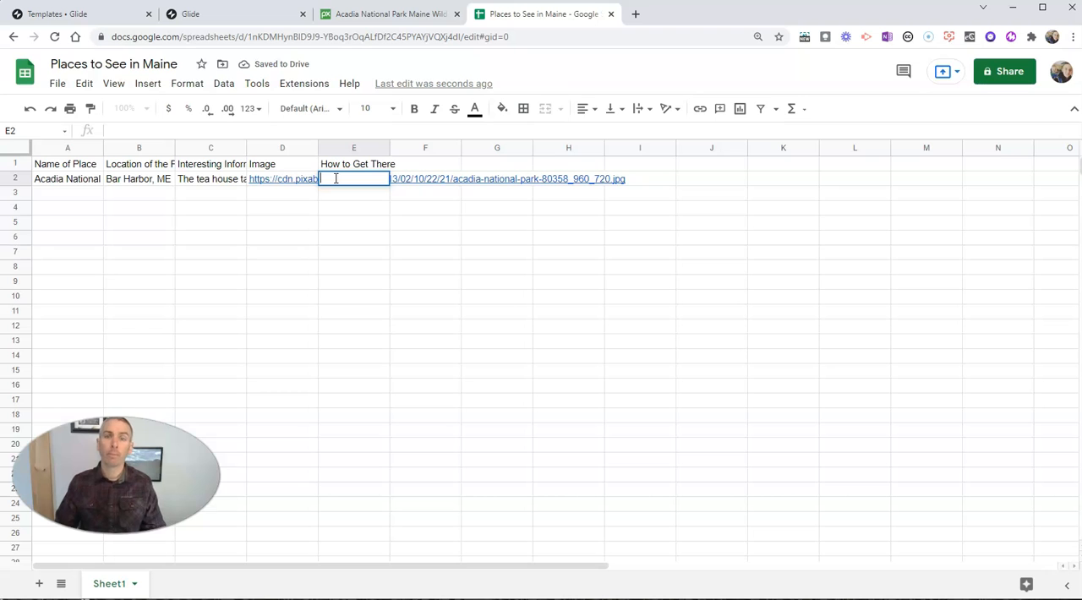
pyautogui.click(635, 14)
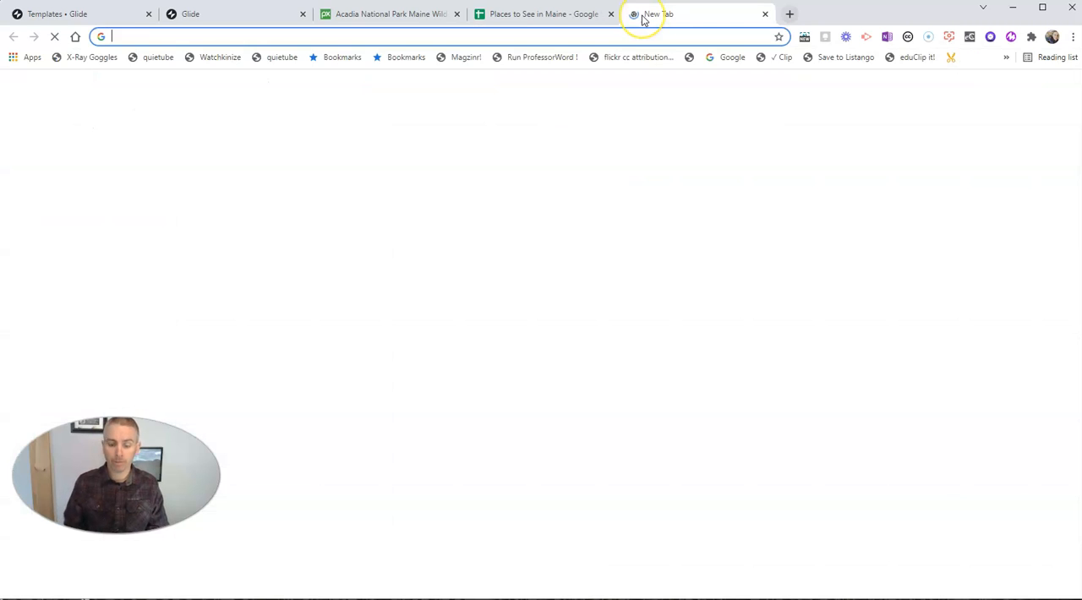
pyautogui.write('maps')
pyautogui.press('Return')
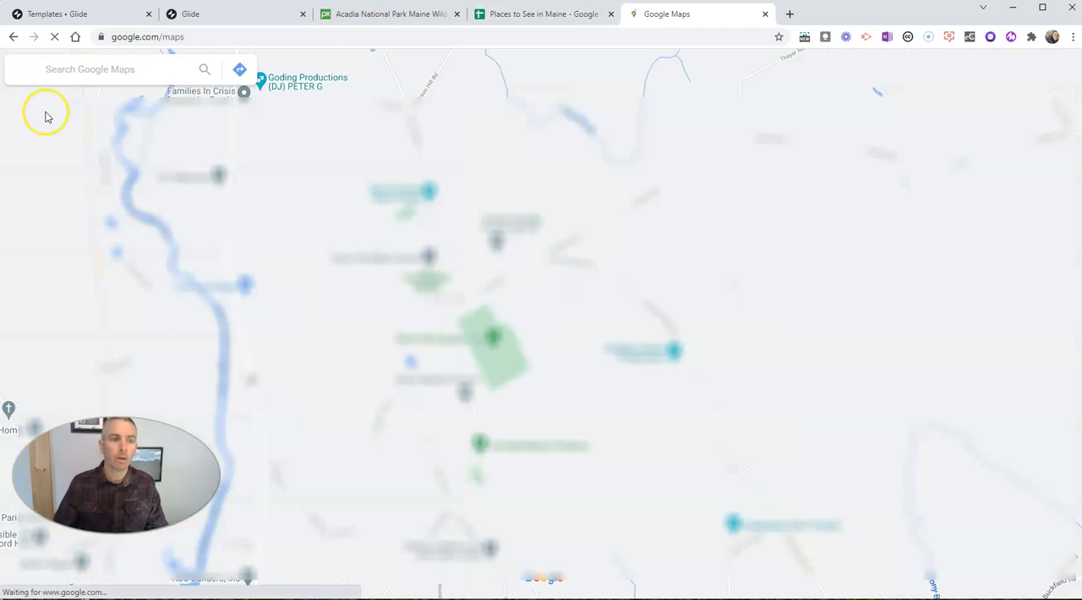
# Step: Find Acadia National Park in Google Maps and copy its share link
pyautogui.click(116, 75)
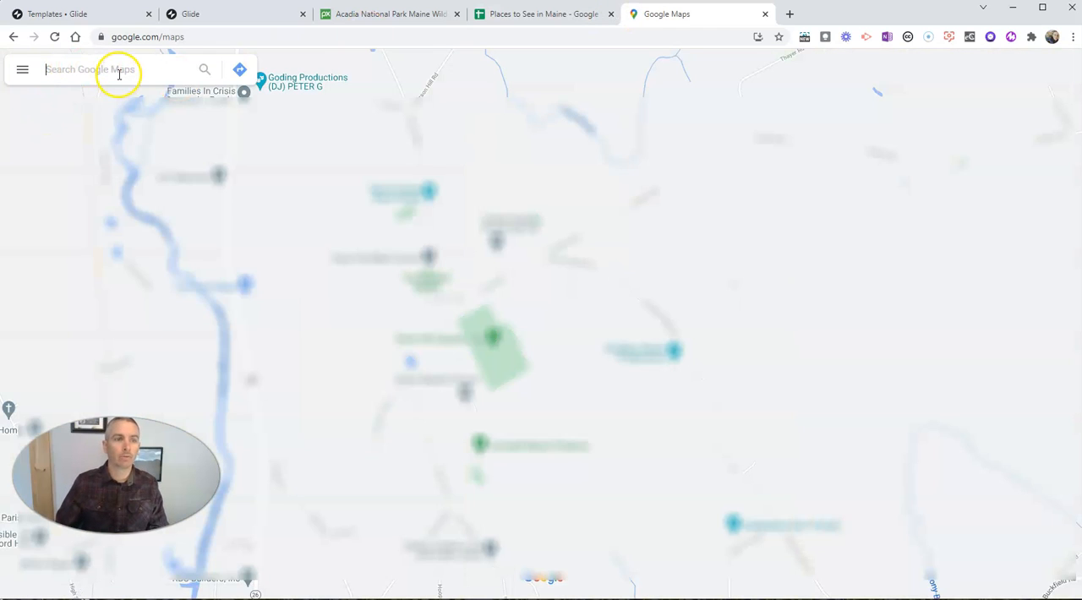
pyautogui.write('acadia na')
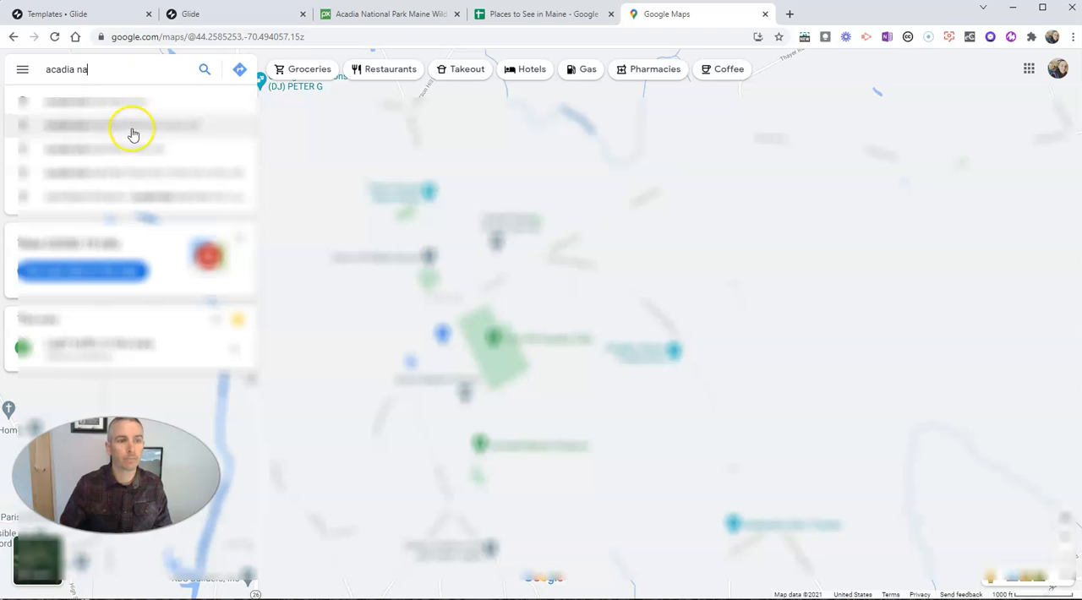
pyautogui.click(133, 134)
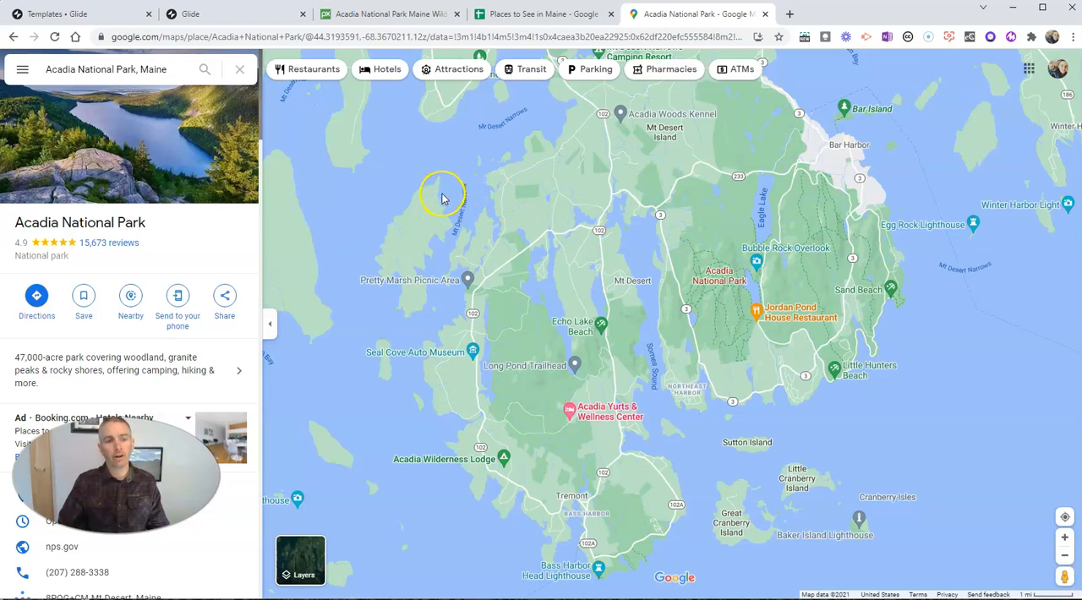
pyautogui.click(225, 303)
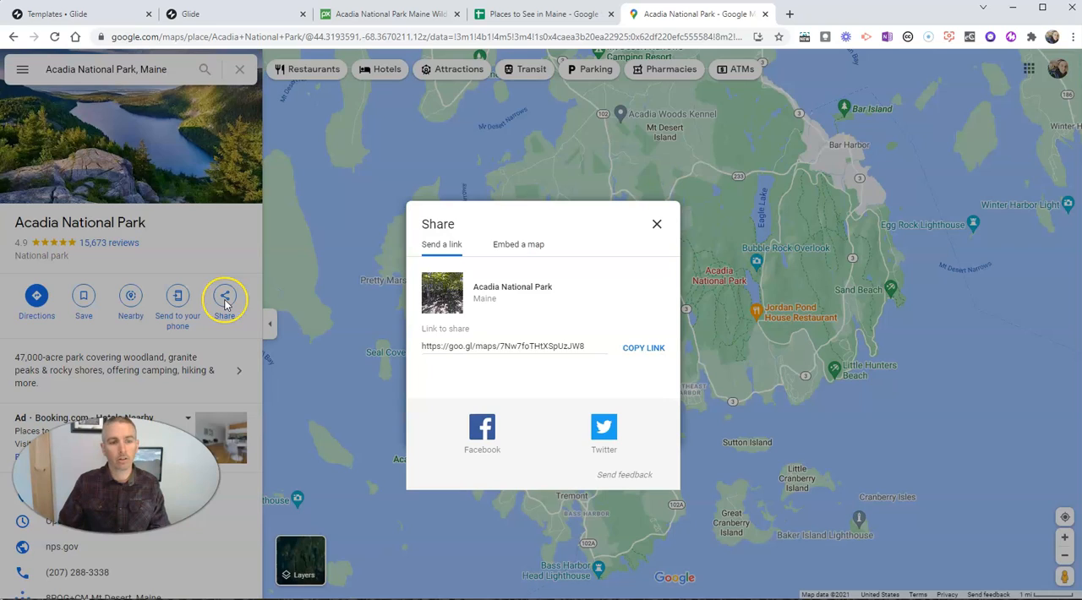
pyautogui.click(642, 349)
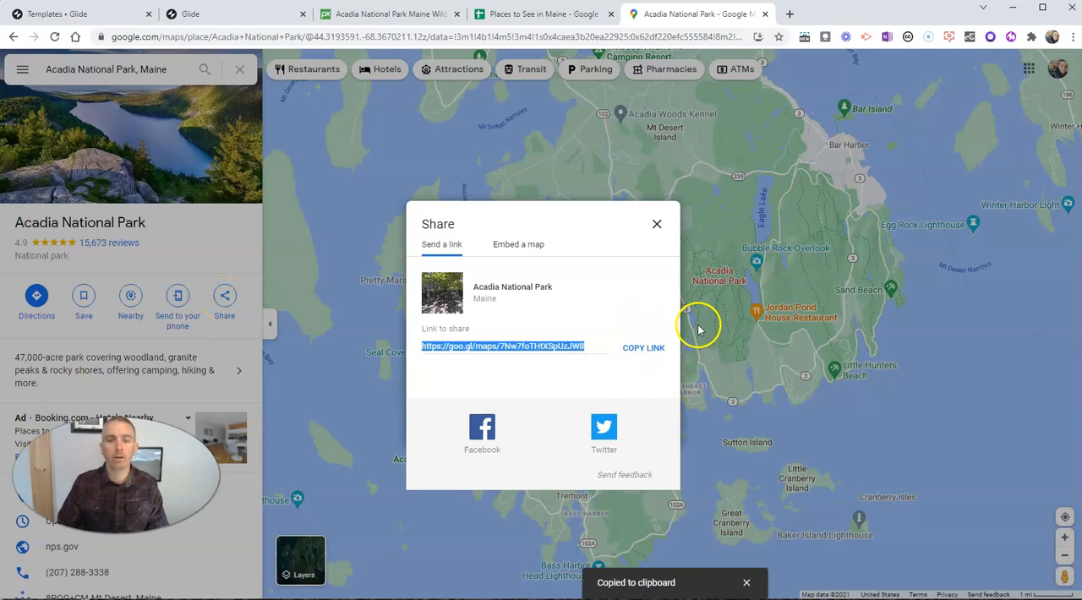
# Step: Switch to the Places to See in Maine spreadsheet and paste the copied map link into E2
pyautogui.click(534, 14)
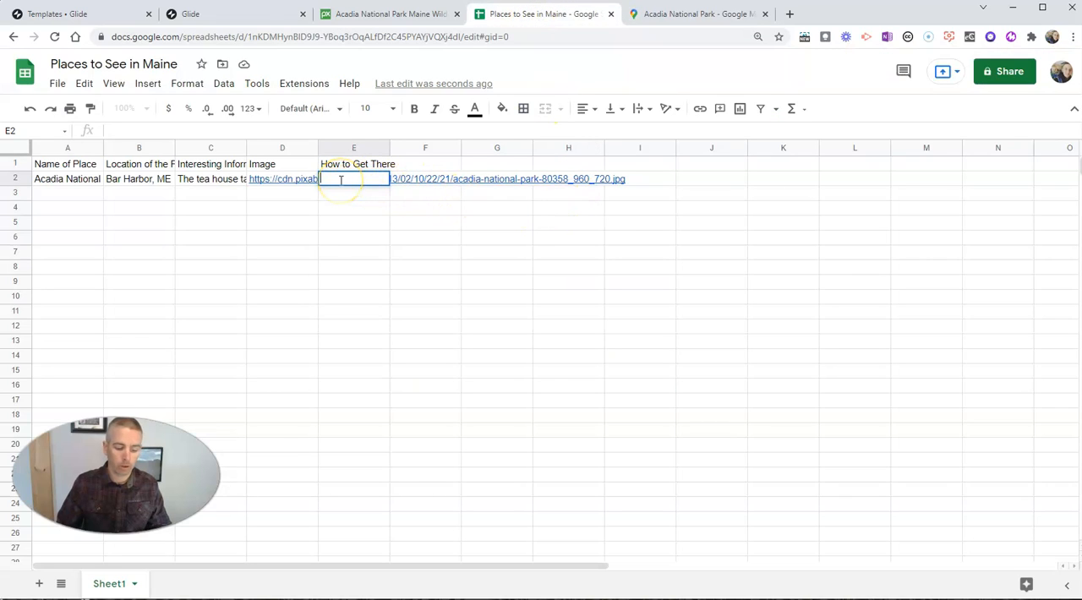
pyautogui.hotkey('ctrl', 'v')
pyautogui.press('Return')
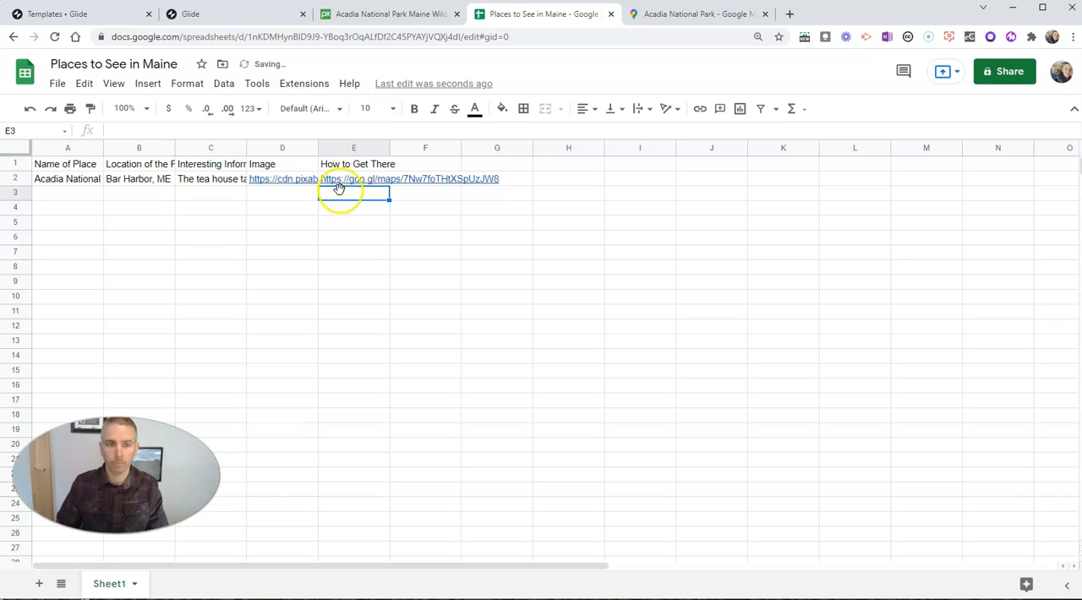
# Step: Try out a Video column heading in F1 and clear it again
pyautogui.click(283, 198)
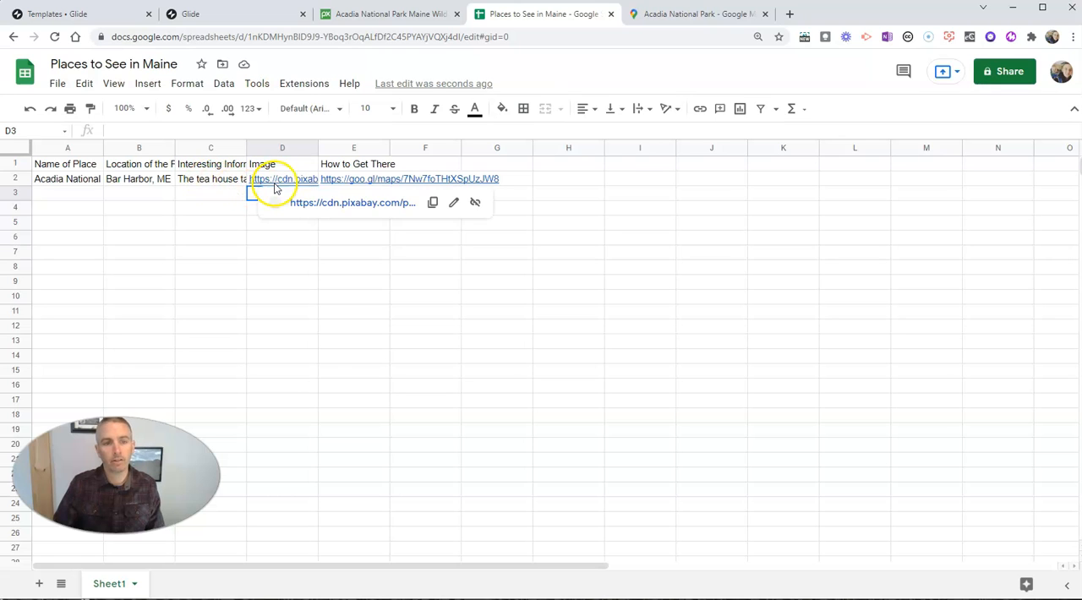
pyautogui.moveTo(374, 184)
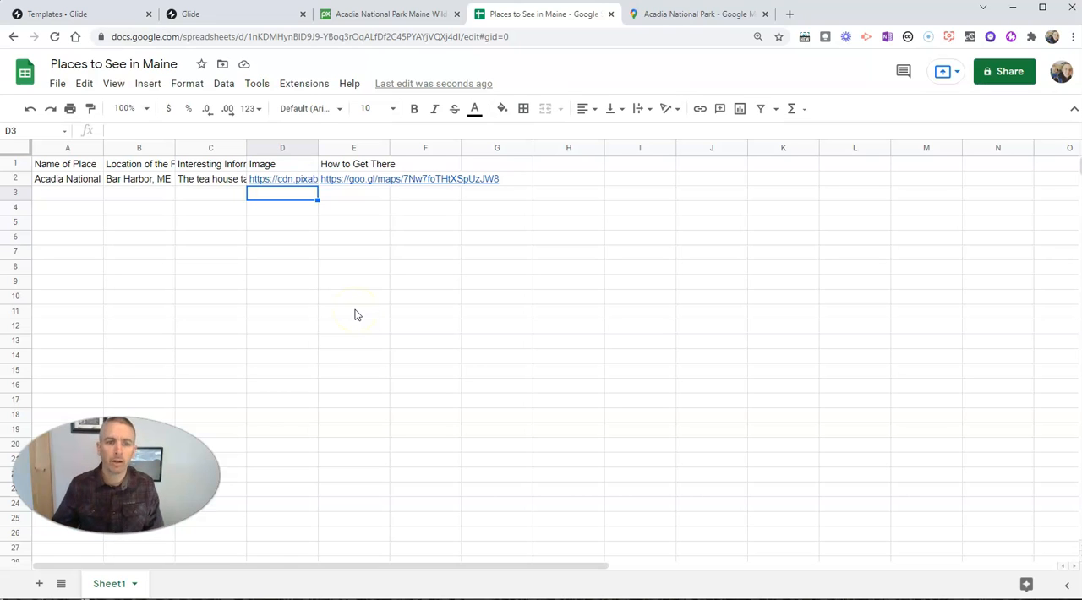
pyautogui.doubleClick(423, 167)
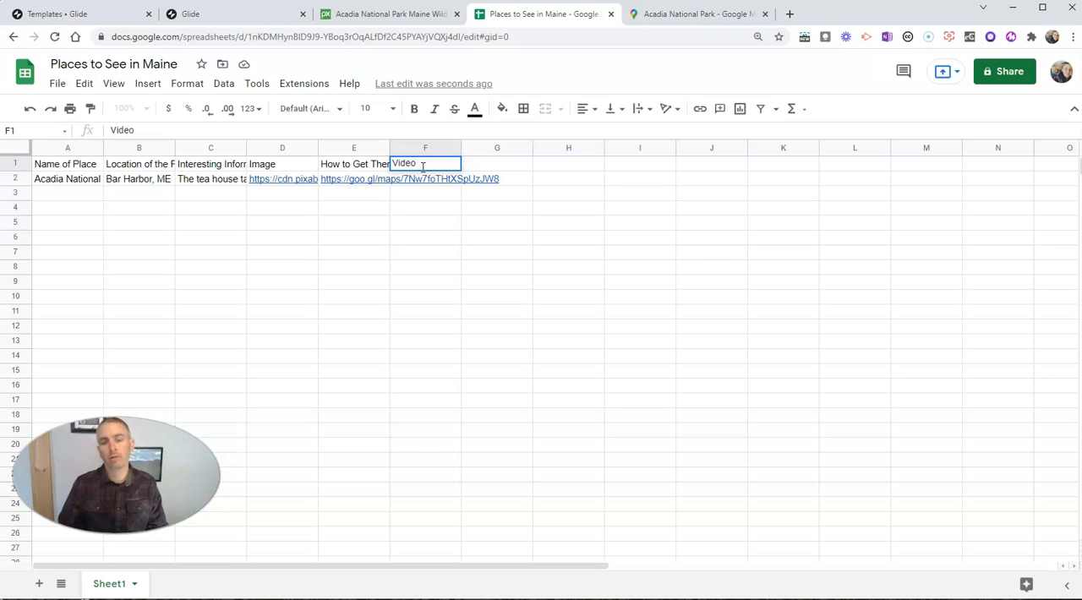
pyautogui.press('Return')
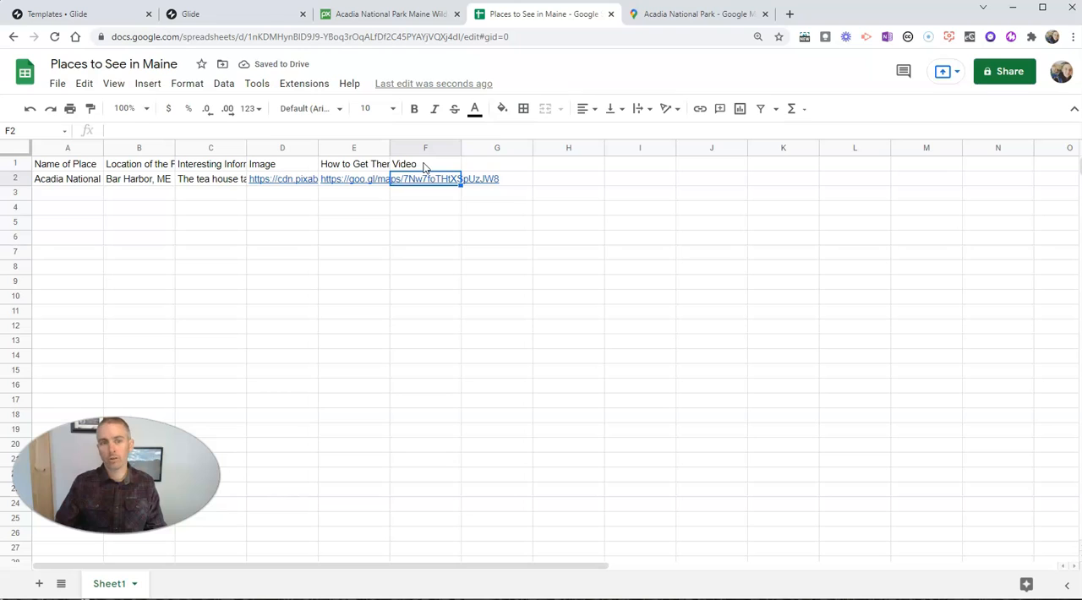
pyautogui.doubleClick(424, 163)
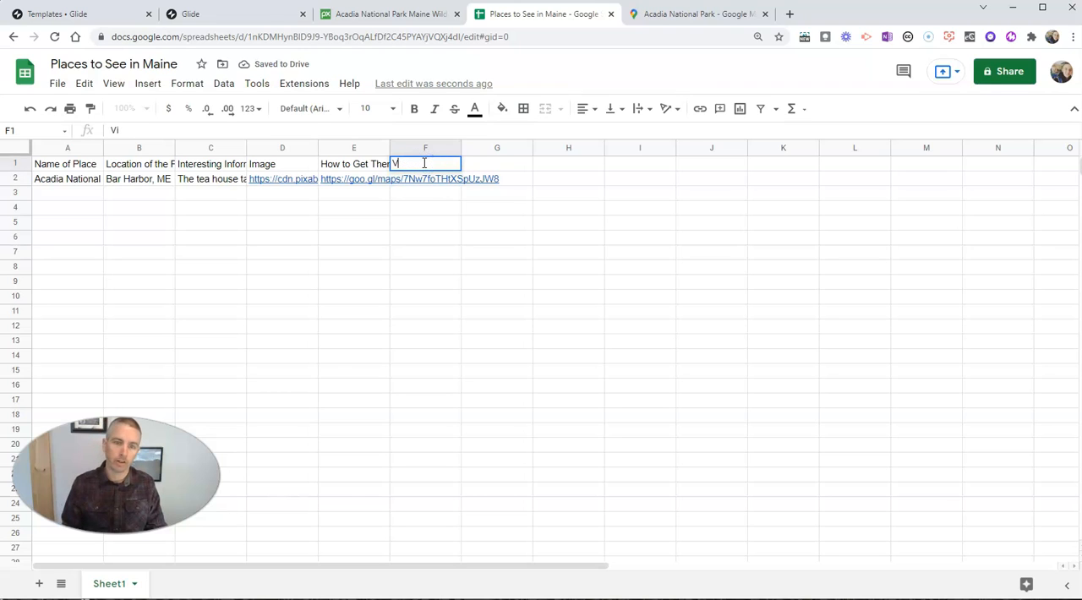
pyautogui.click(361, 196)
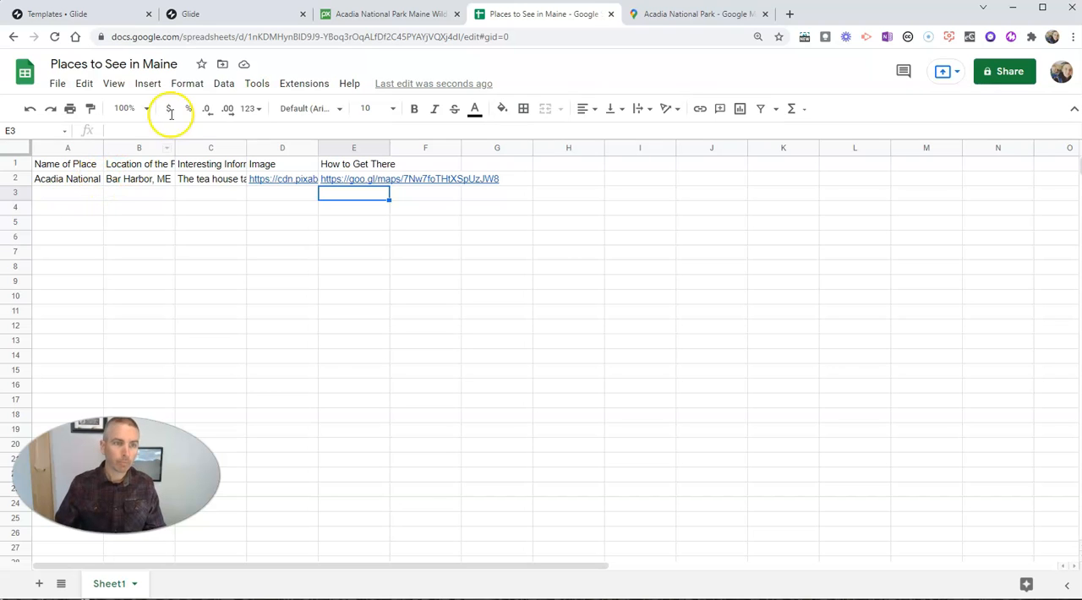
# Step: Switch to Glide and start a new project of the Mobile App type
pyautogui.click(209, 17)
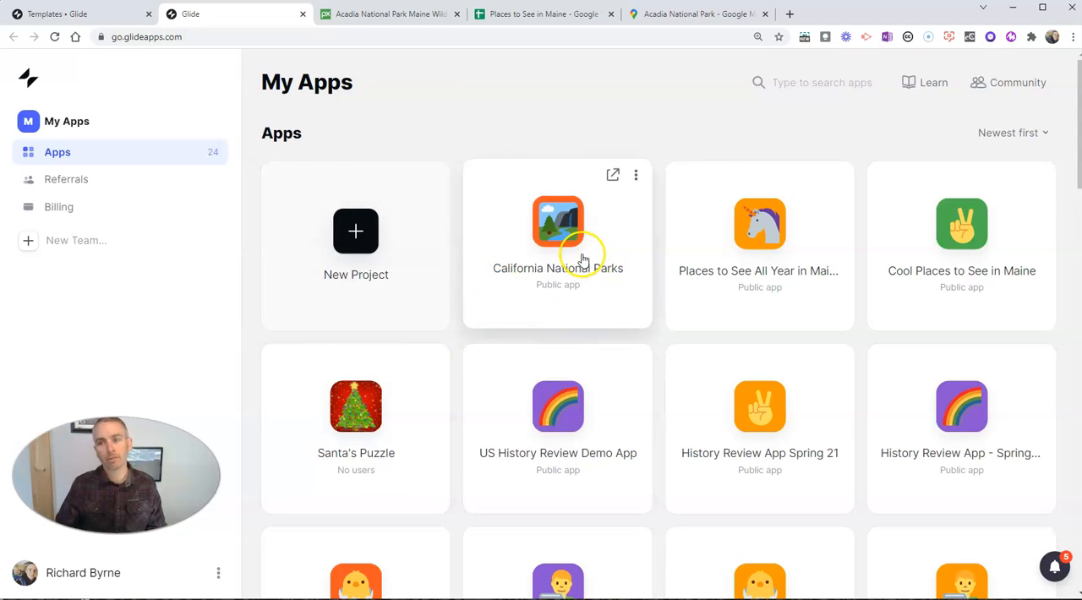
pyautogui.click(359, 233)
pyautogui.click(574, 277)
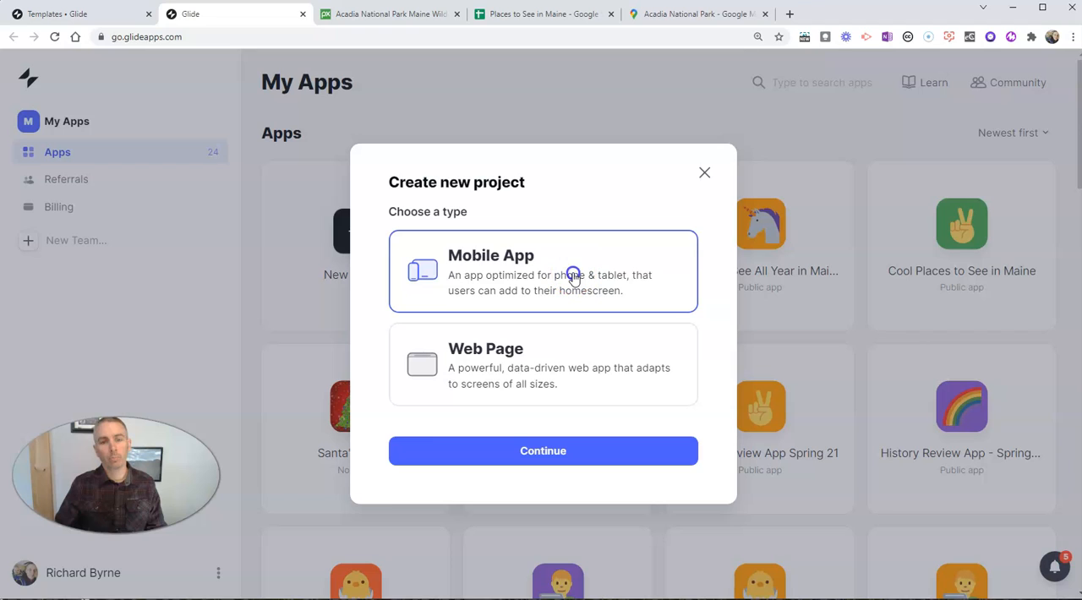
pyautogui.click(539, 455)
pyautogui.click(528, 461)
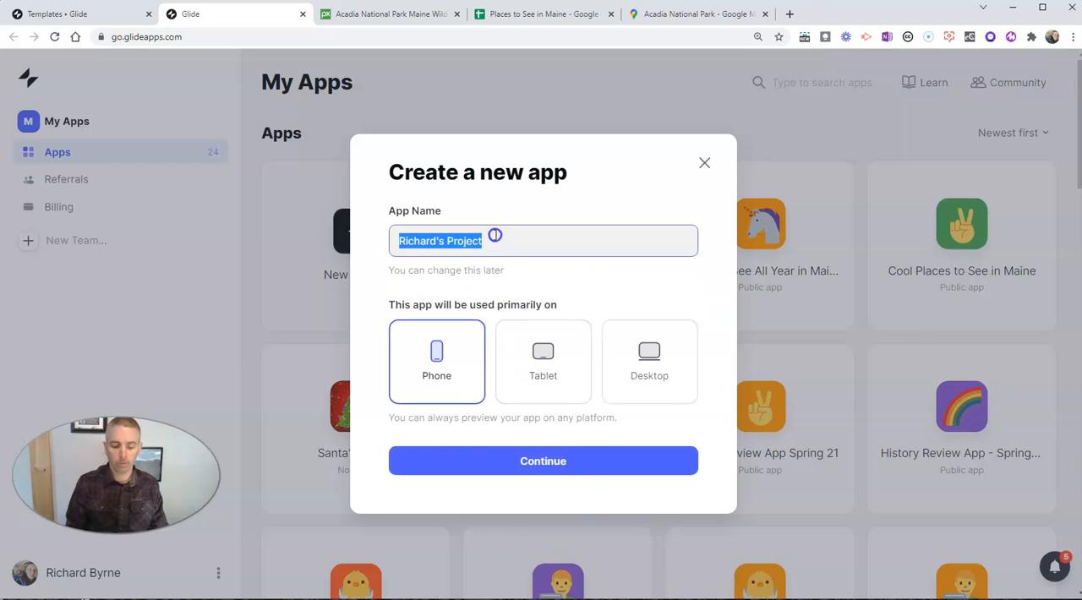
# Step: Name the new app Parks to See in Maine and continue with Phone as its primary device
pyautogui.write('Places')
pyautogui.press('BackSpace')
pyautogui.press('BackSpace')
pyautogui.press('BackSpace')
pyautogui.press('BackSpace')
pyautogui.press('BackSpace')
pyautogui.press('BackSpace')
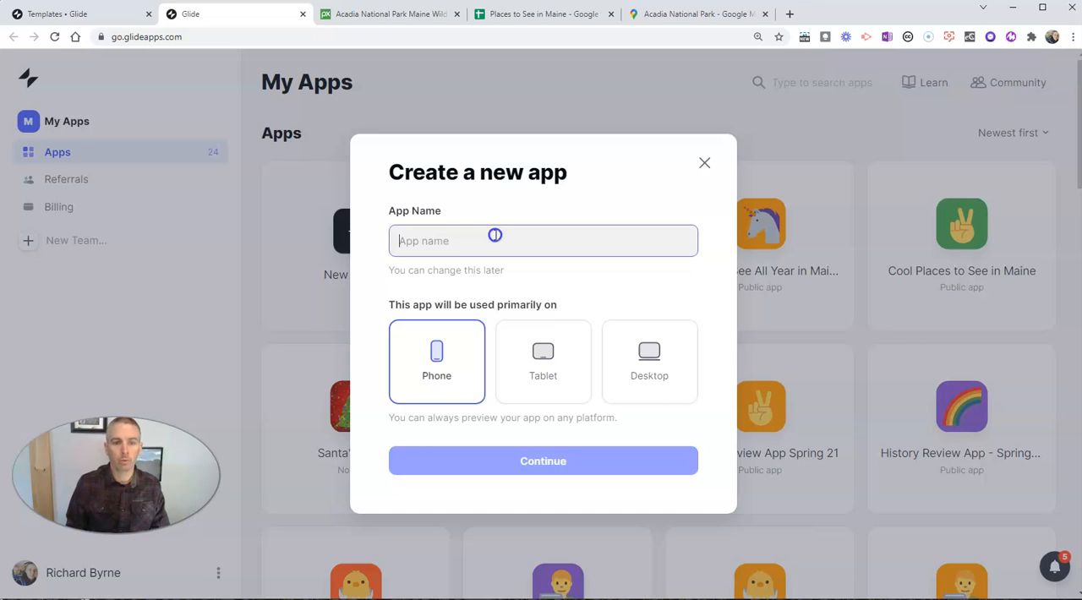
pyautogui.write('Parks to Se')
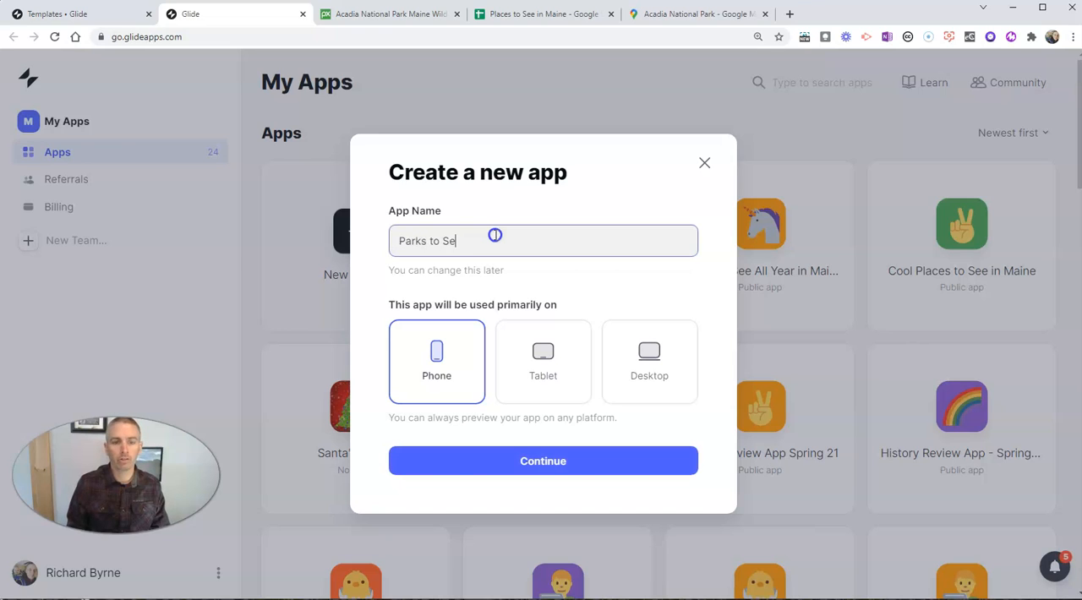
pyautogui.write('e in Maine')
pyautogui.click(553, 461)
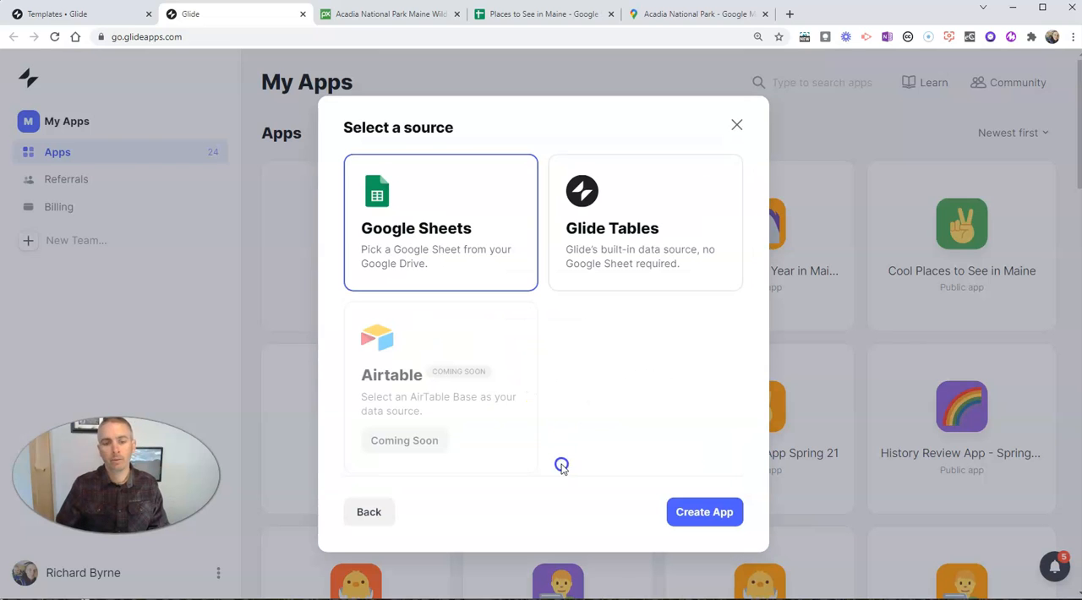
# Step: Create the app from Google Sheets, using the Places to See in Maine spreadsheet as its data source
pyautogui.click(725, 513)
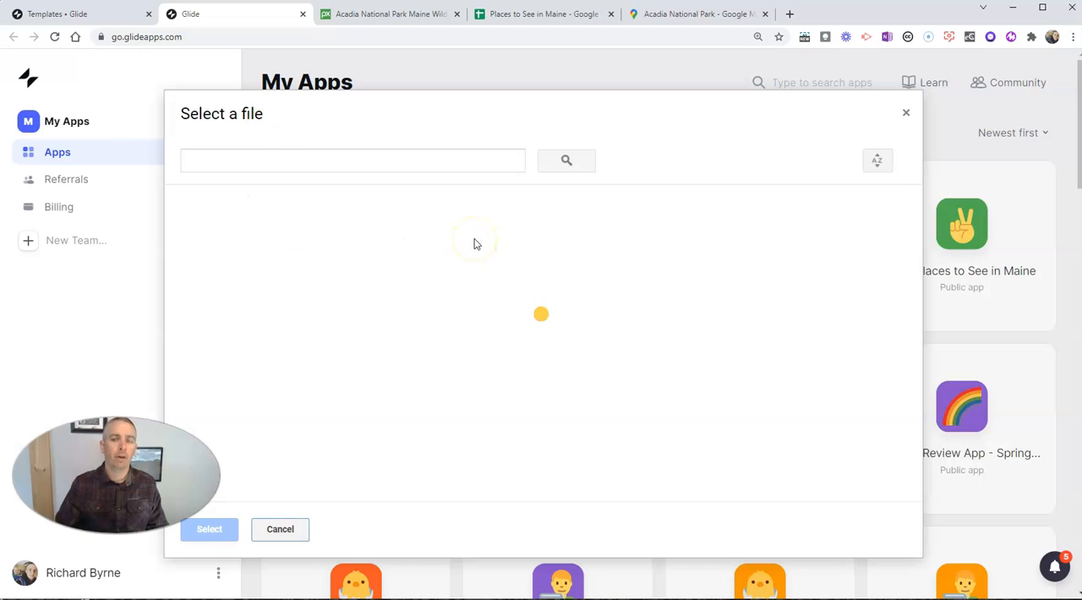
pyautogui.click(309, 241)
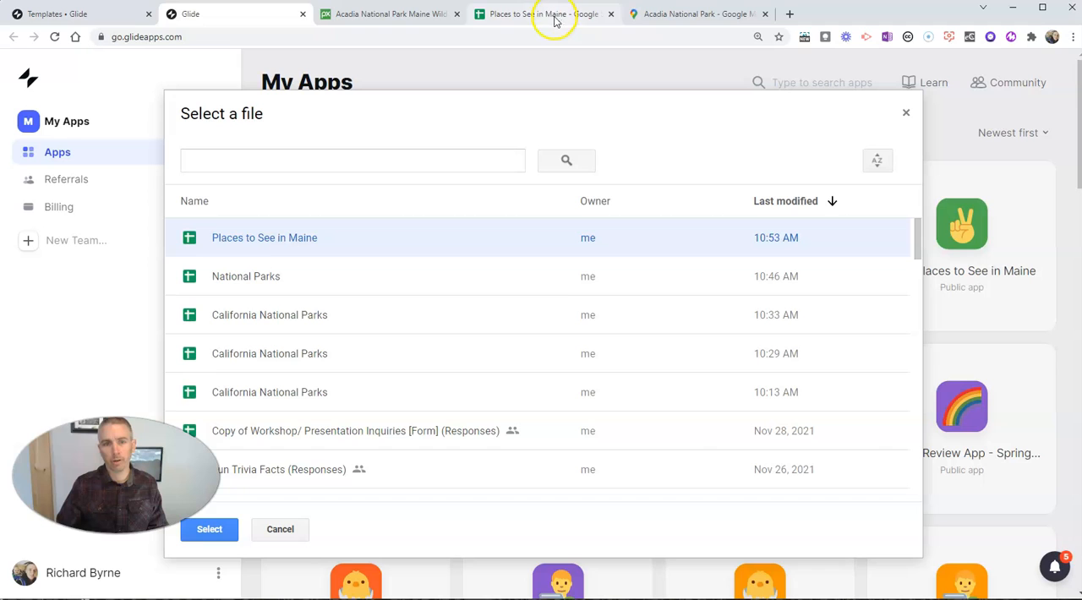
pyautogui.click(201, 527)
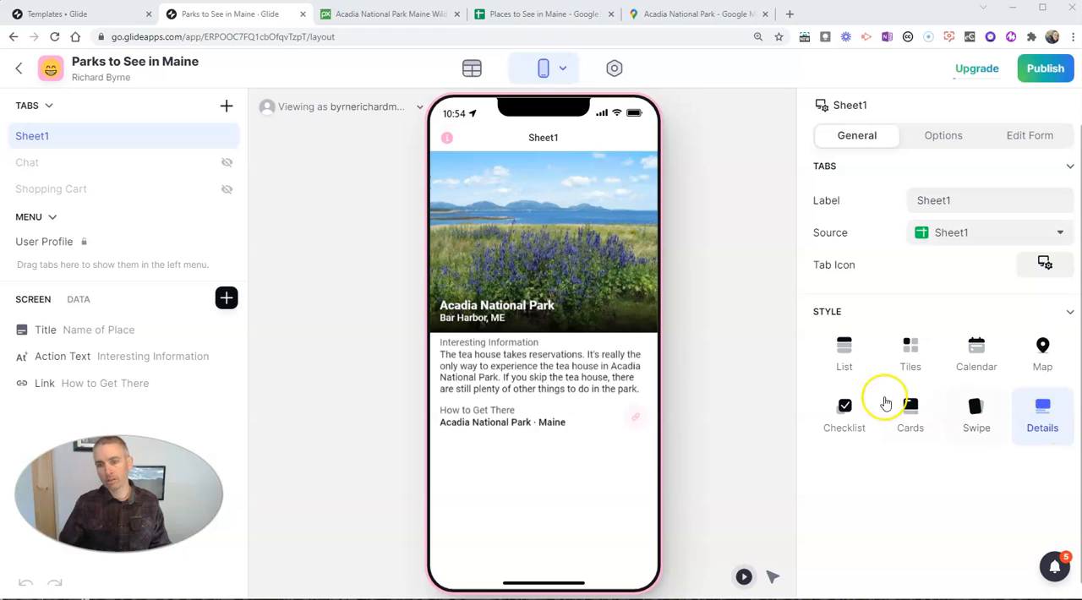
# Step: Try the List, Tiles and Details styles on the Sheet1 screen and set its style to Swipe
pyautogui.click(862, 364)
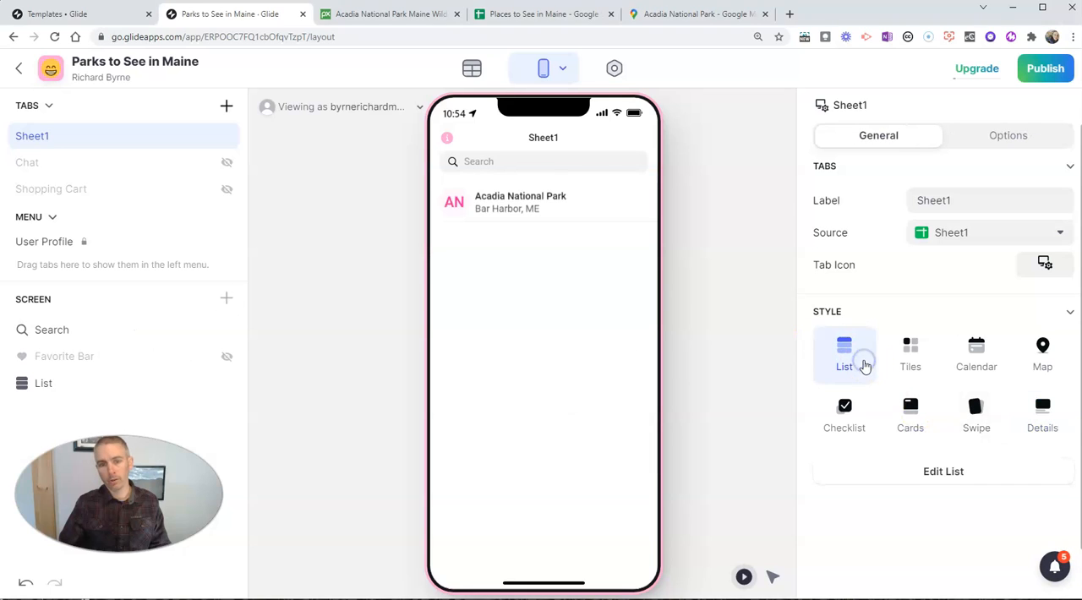
pyautogui.click(910, 353)
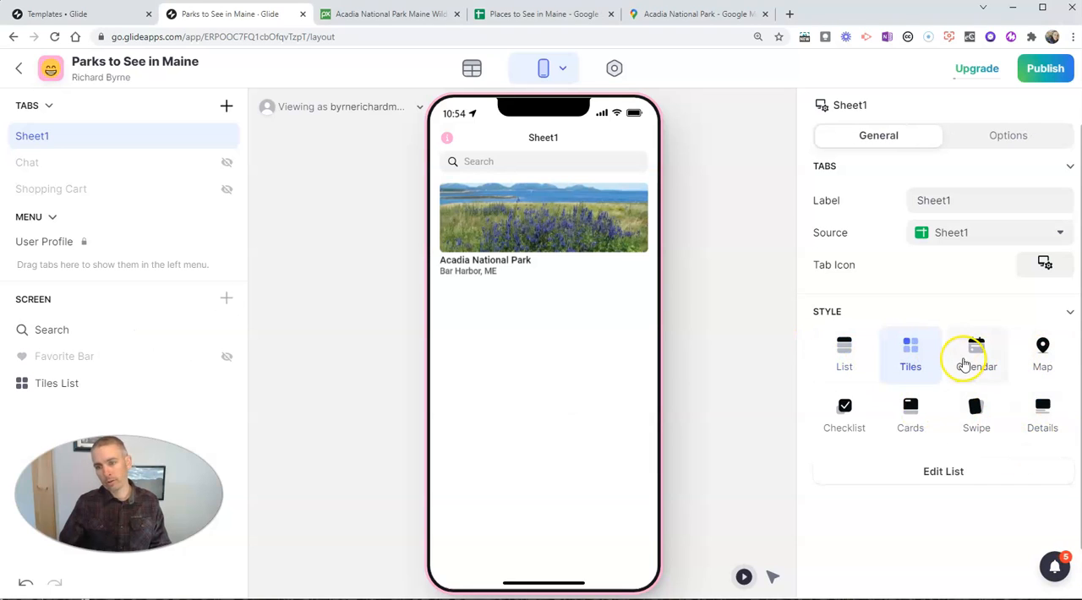
pyautogui.click(1040, 415)
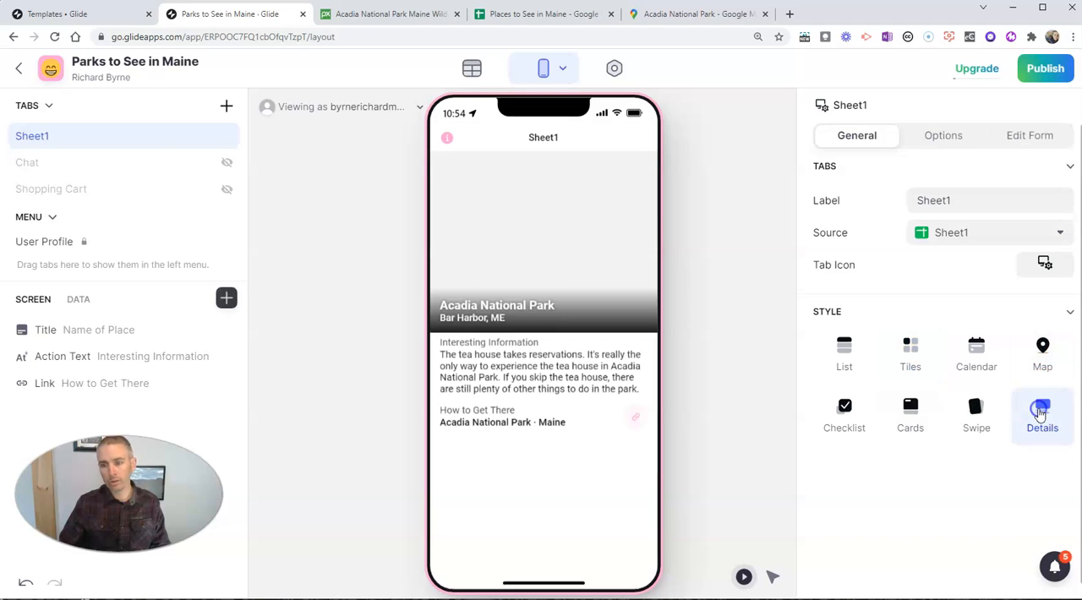
pyautogui.click(976, 417)
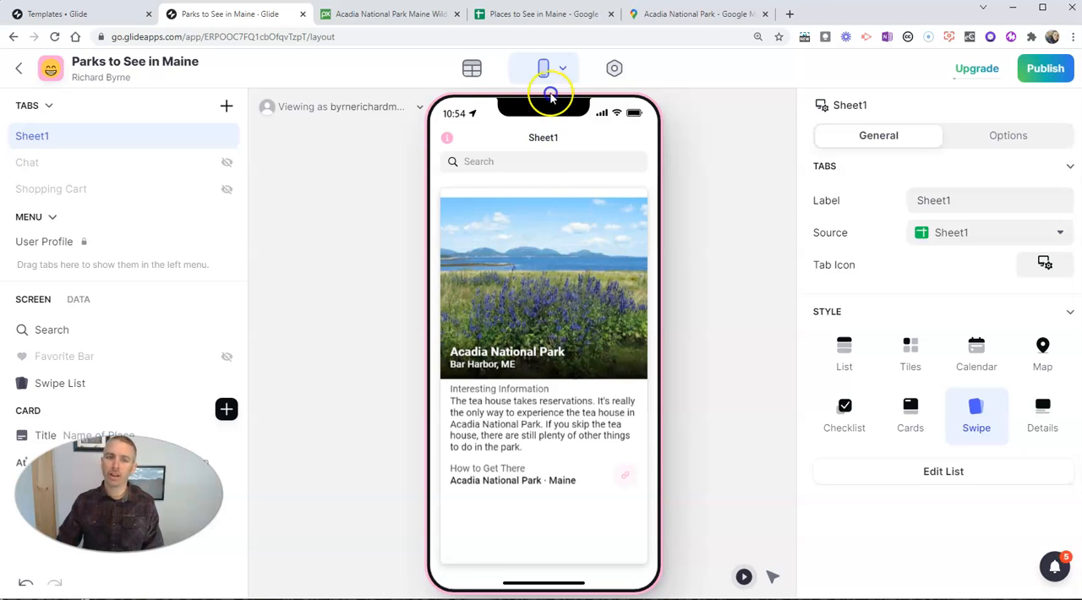
# Step: Return to the spreadsheet and rename the Sheet1 worksheet as Parks to See in Maine
pyautogui.click(532, 14)
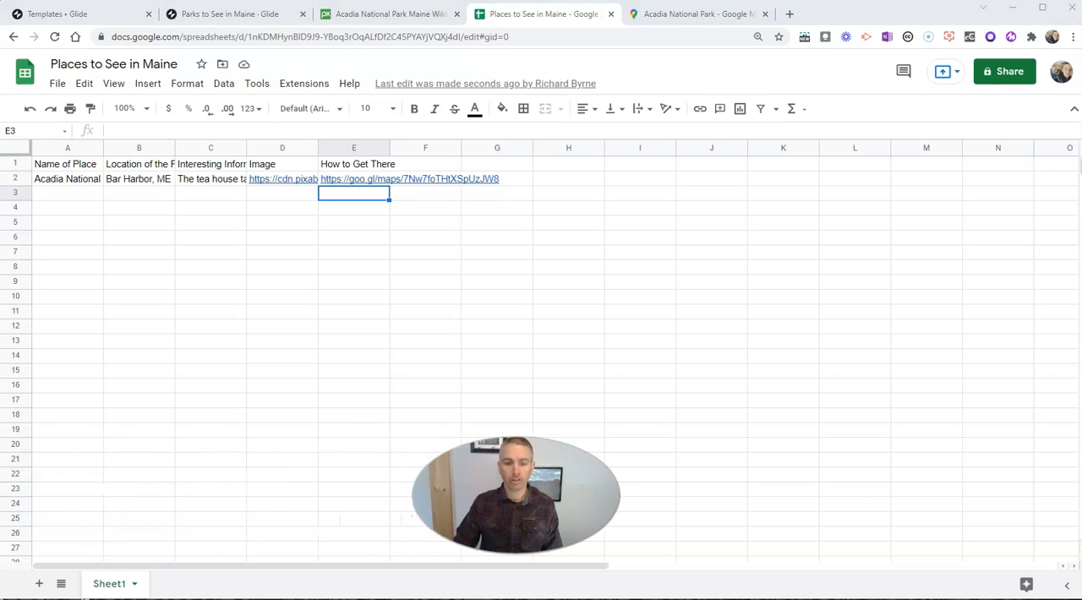
pyautogui.click(135, 585)
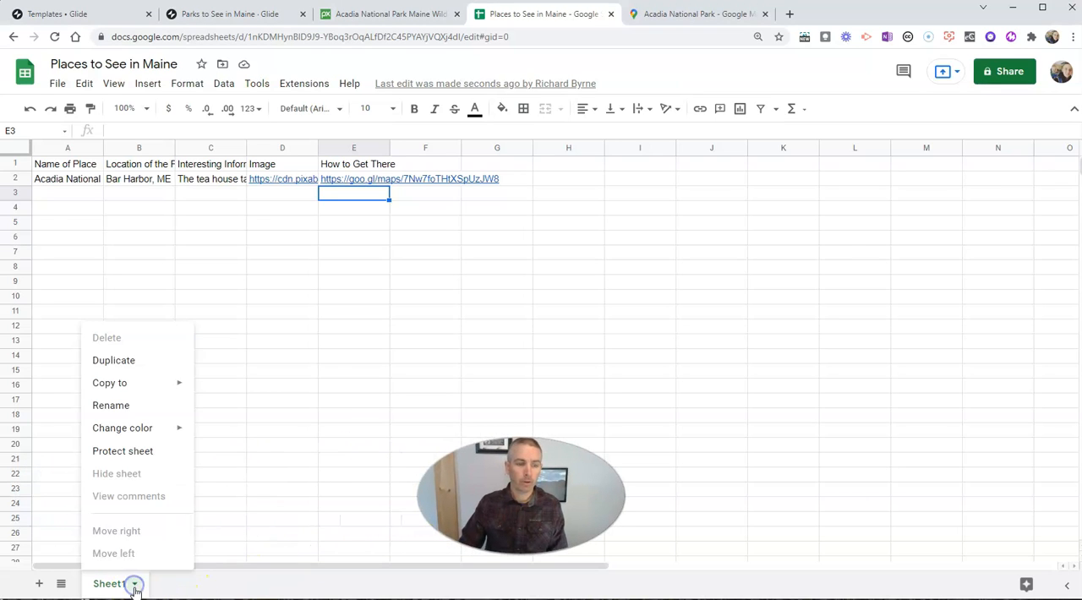
pyautogui.click(156, 414)
pyautogui.write('Plarks')
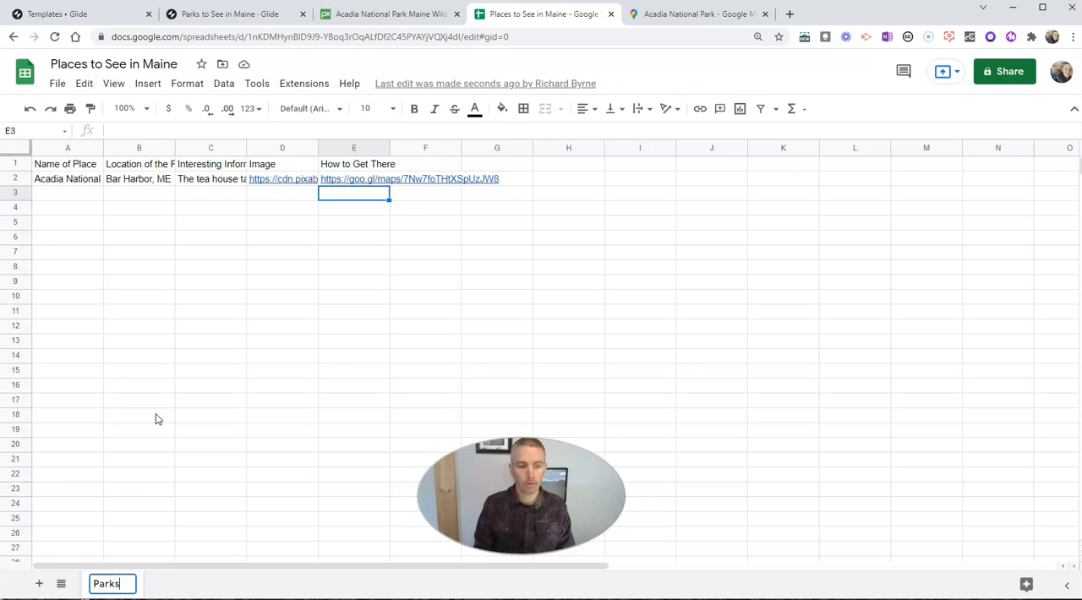
pyautogui.write(' to See in Maine')
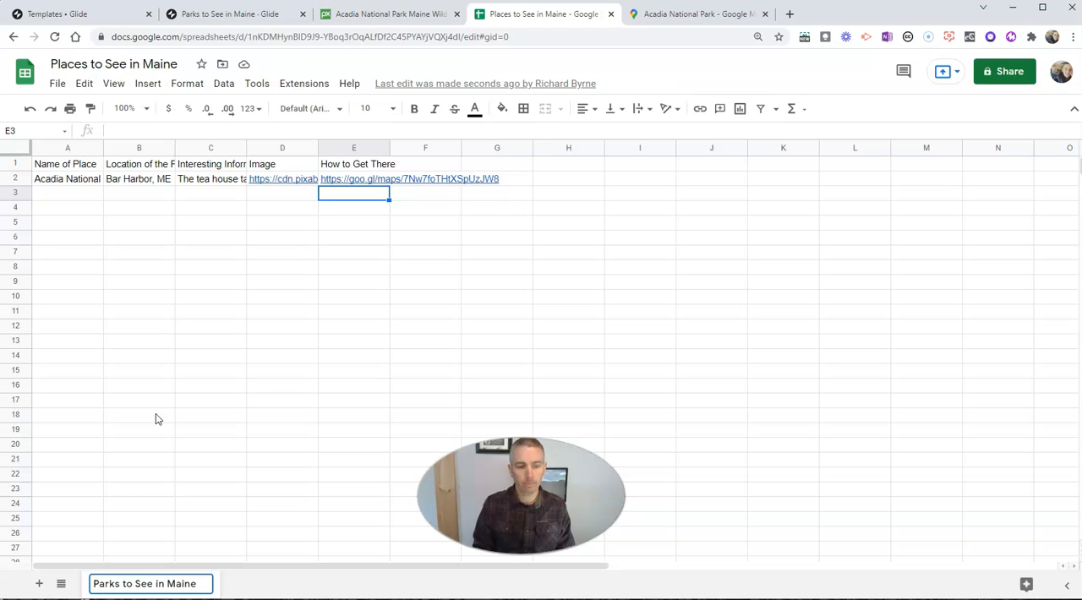
pyautogui.press('Return')
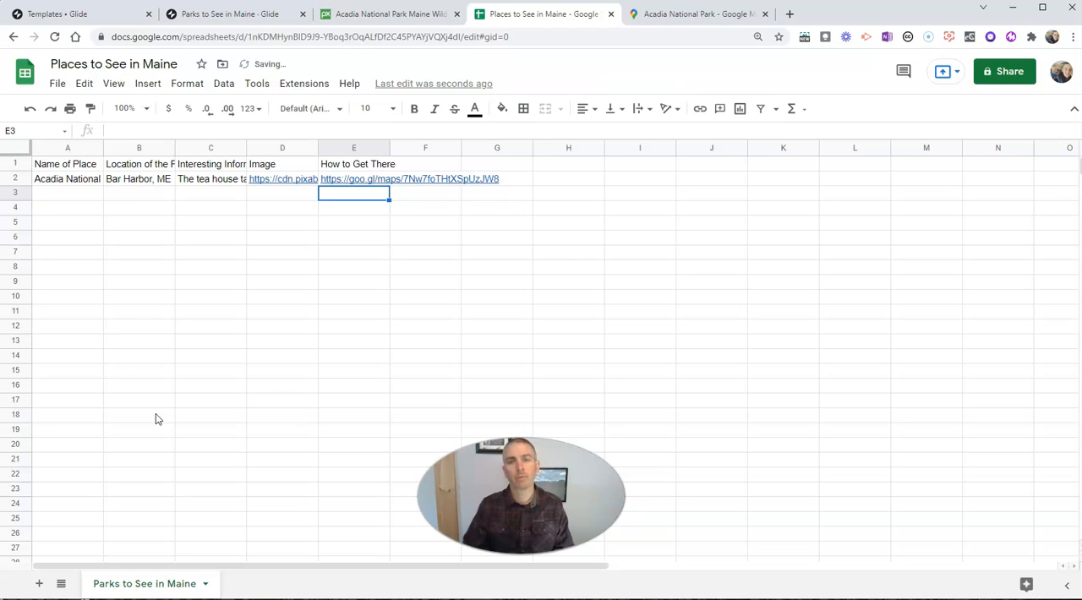
# Step: Sync the Places to See in Maine data source in Glide, return to the app layout and reload the page
pyautogui.click(222, 14)
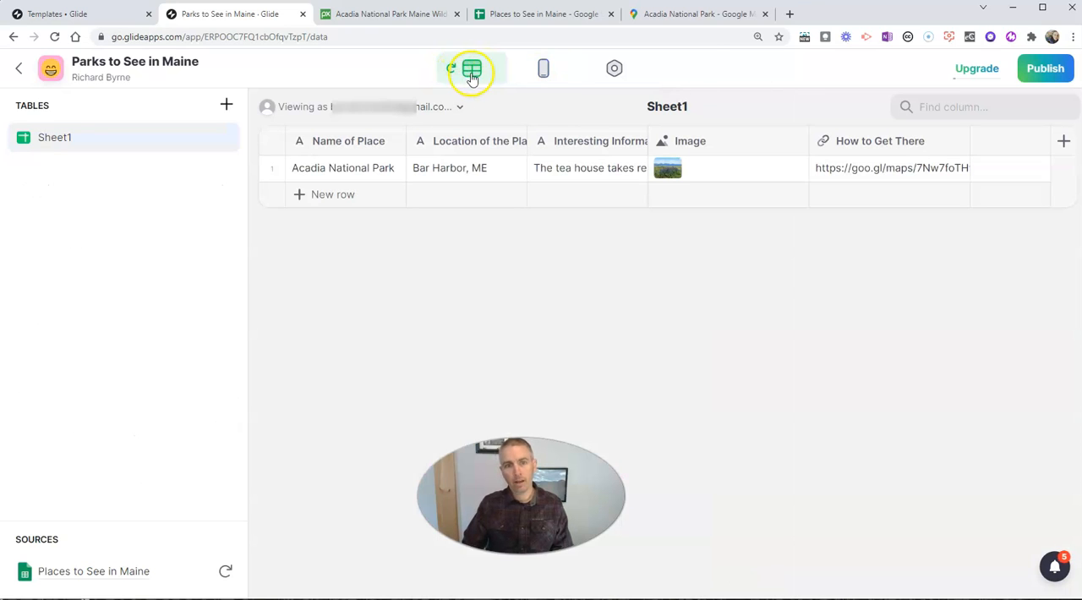
pyautogui.click(226, 571)
pyautogui.click(226, 576)
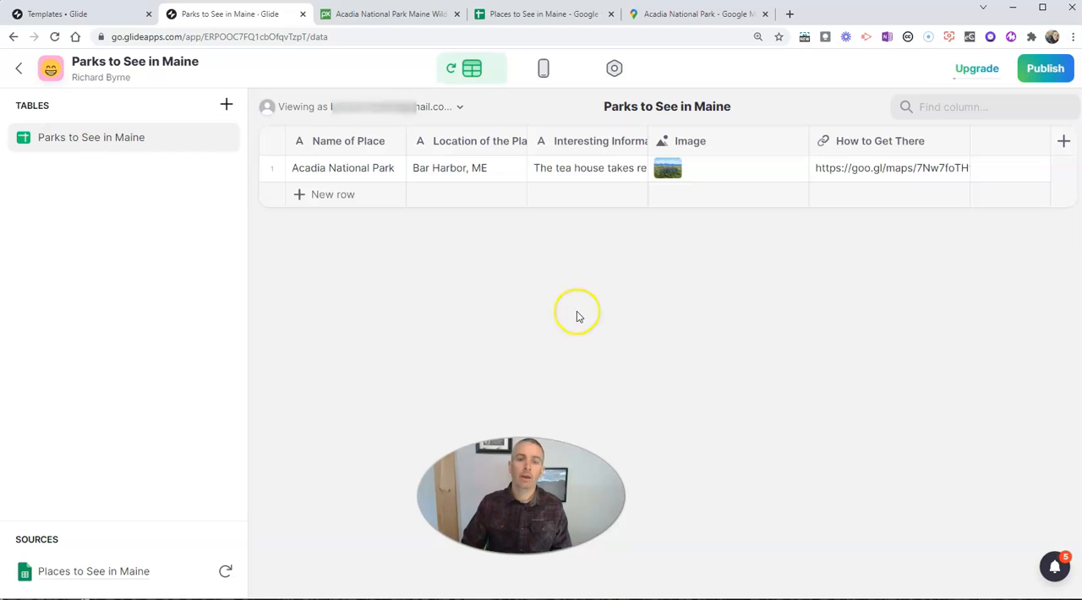
pyautogui.click(545, 70)
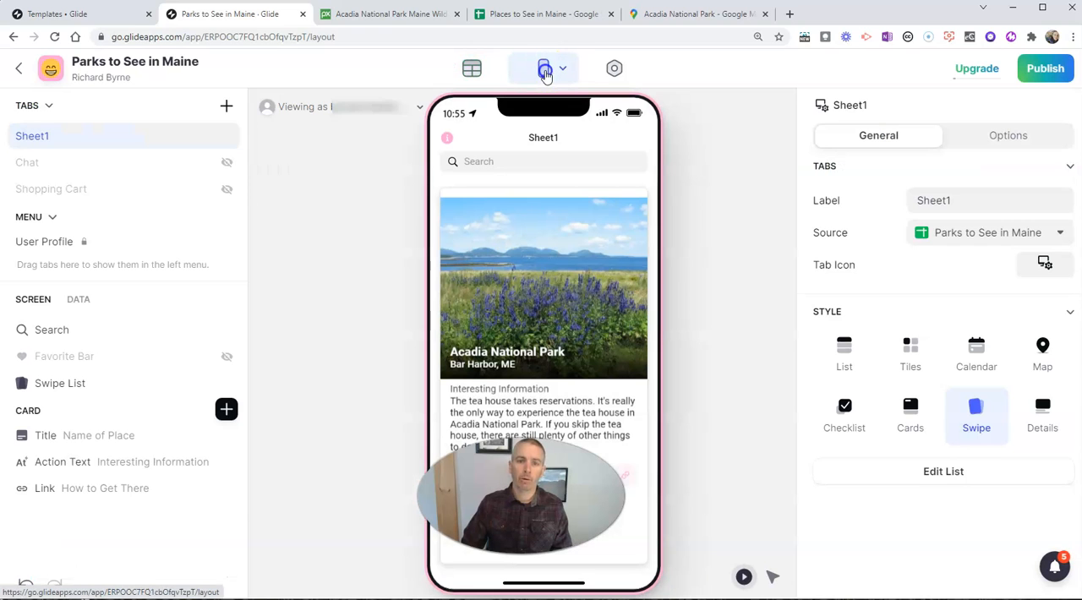
pyautogui.click(55, 37)
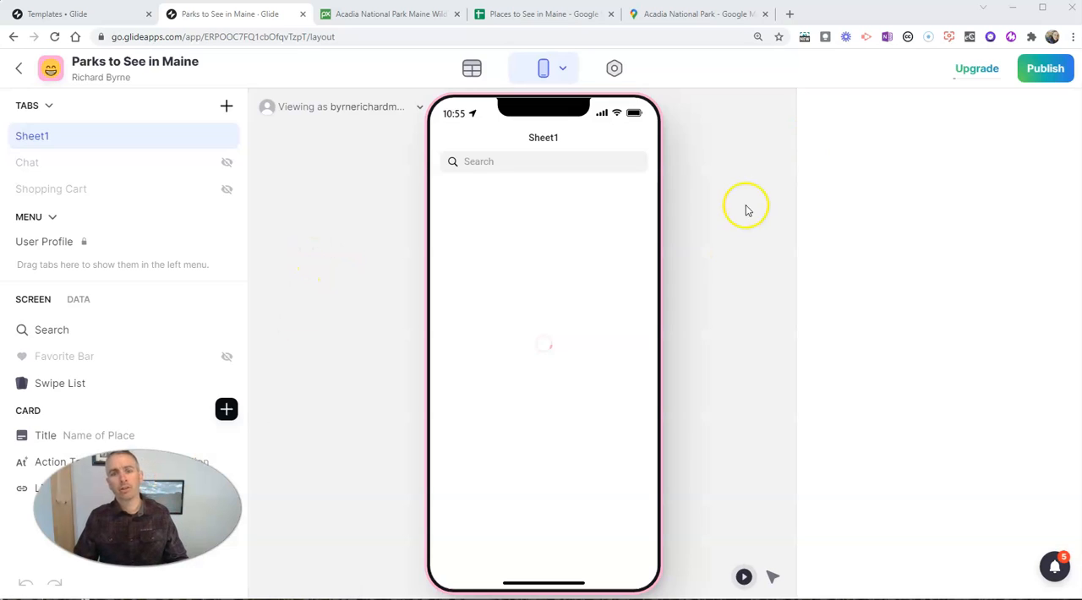
# Step: Publish the Parks to See in Maine app
pyautogui.click(1046, 71)
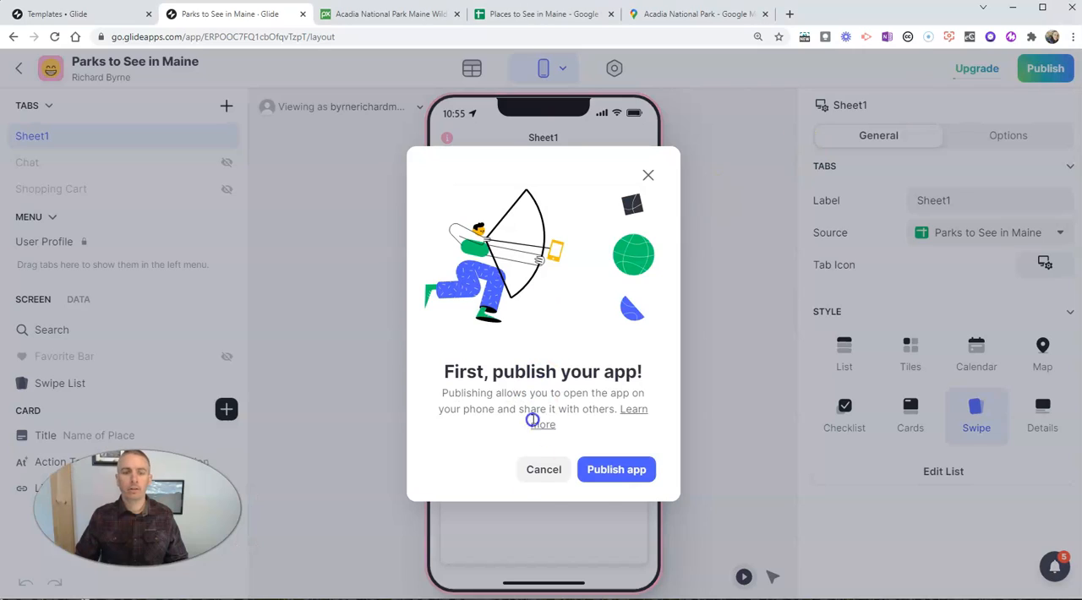
pyautogui.click(618, 469)
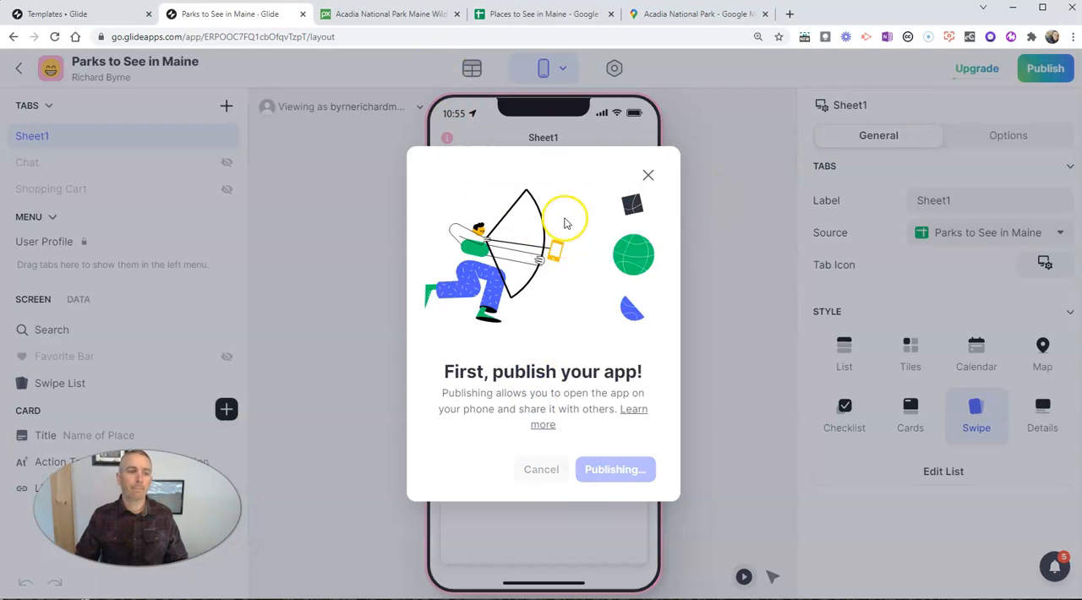